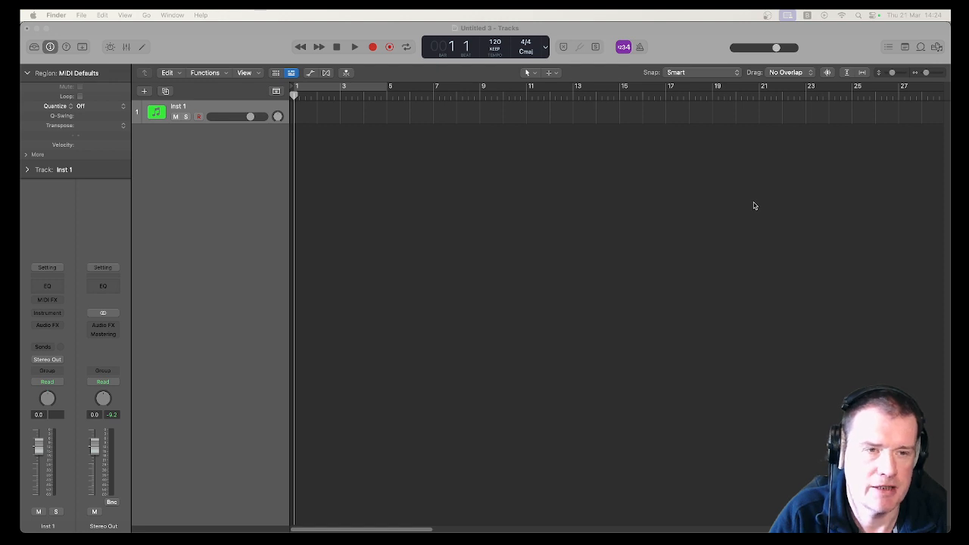
- Search the Apple Loops for "rock", preview Razor Rock Rhythm Guitar 01, and add it to the project as a new track
click(920, 47)
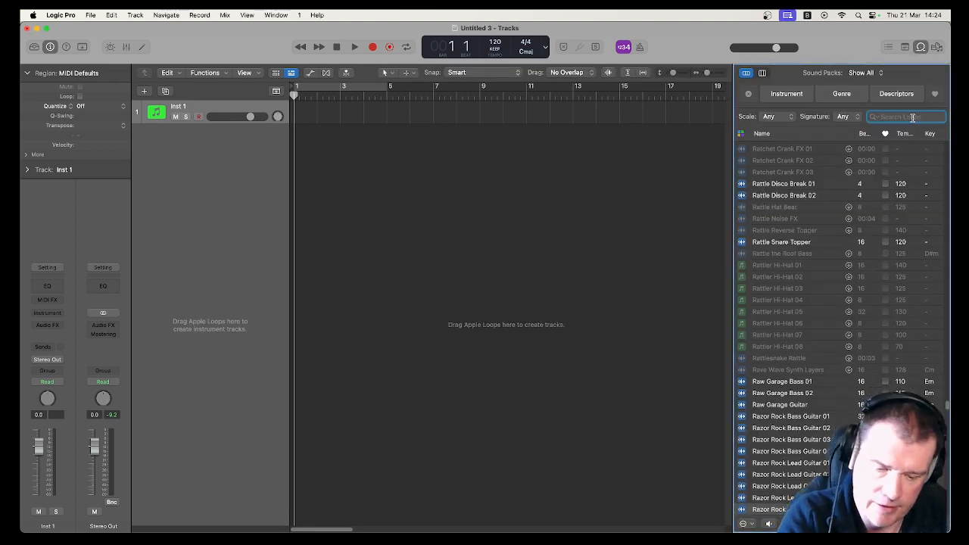
text(rock)
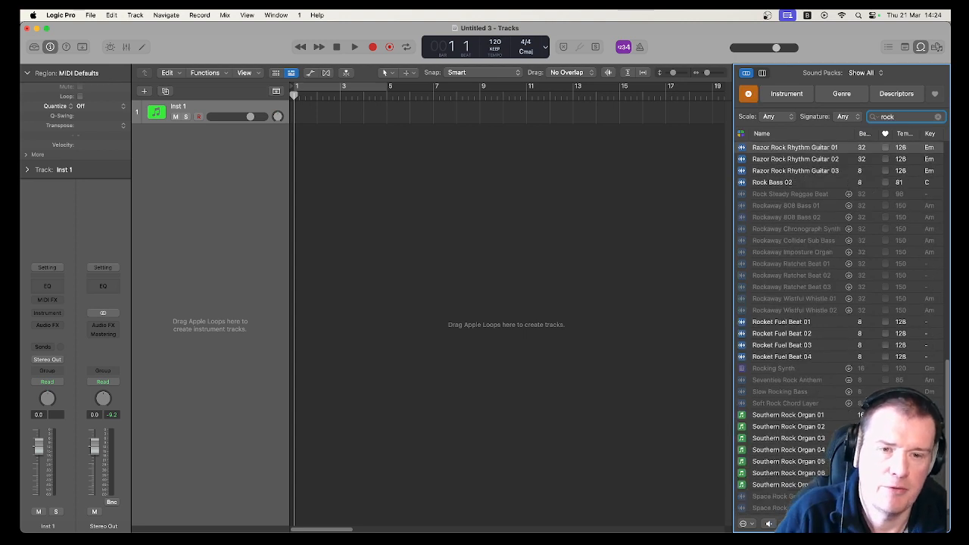
scroll(777, 296, up, 2)
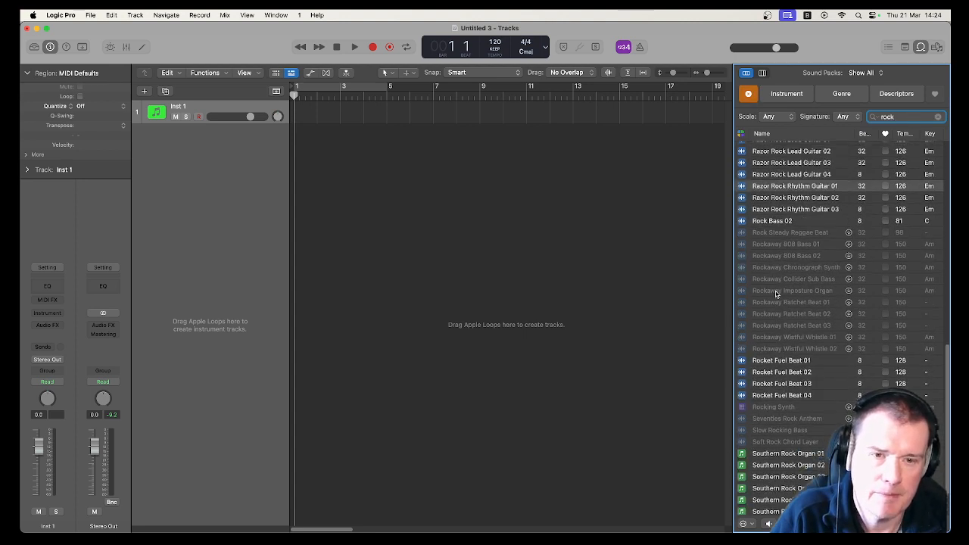
scroll(777, 294, up, 4)
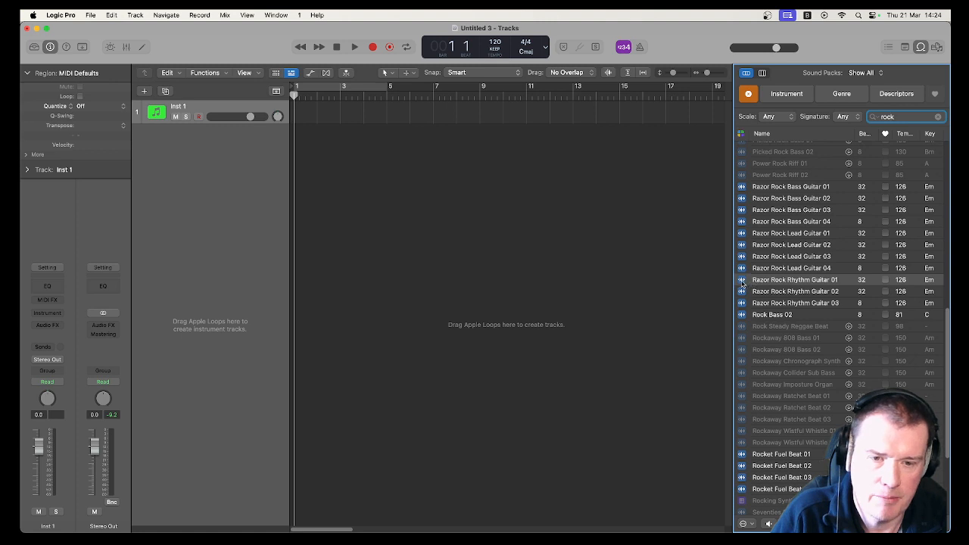
click(742, 281)
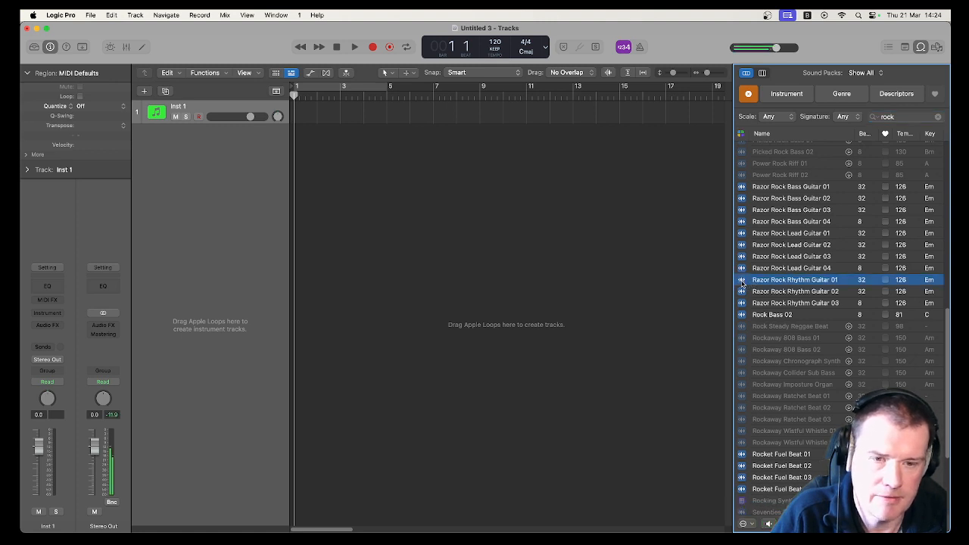
drag(761, 282, 291, 161)
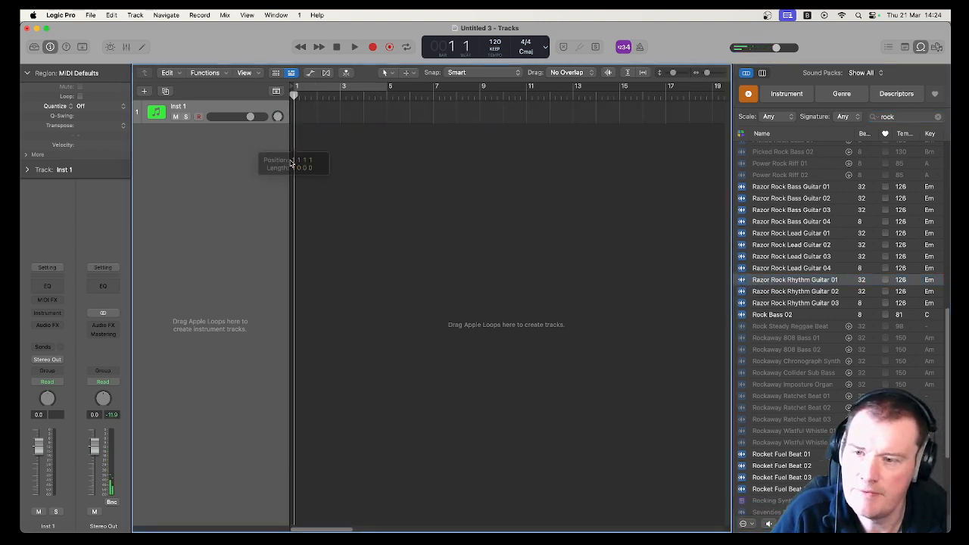
- Delete the empty Inst 1 software instrument track
right_click(200, 108)
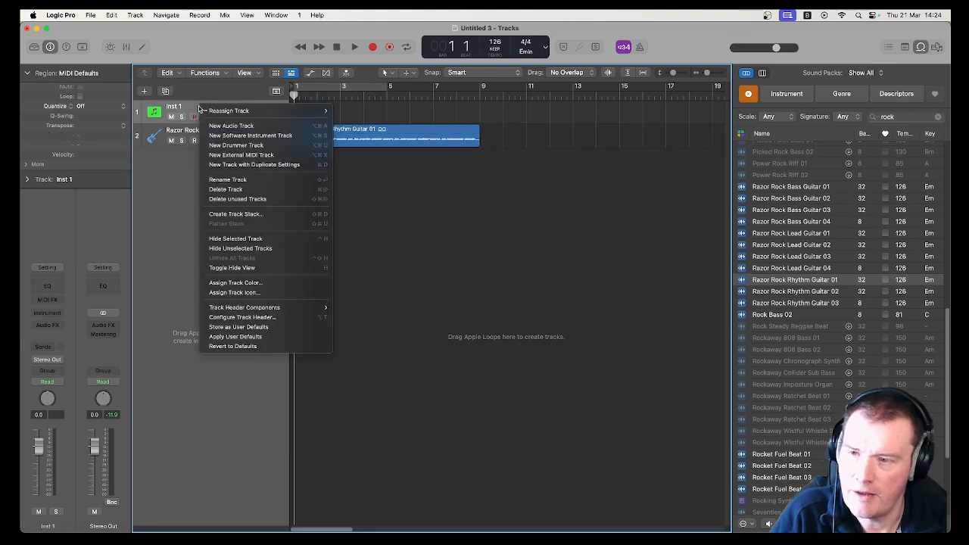
click(233, 189)
- Play back the guitar loop with the loop browser closed, then stop and return to the start
key(space)
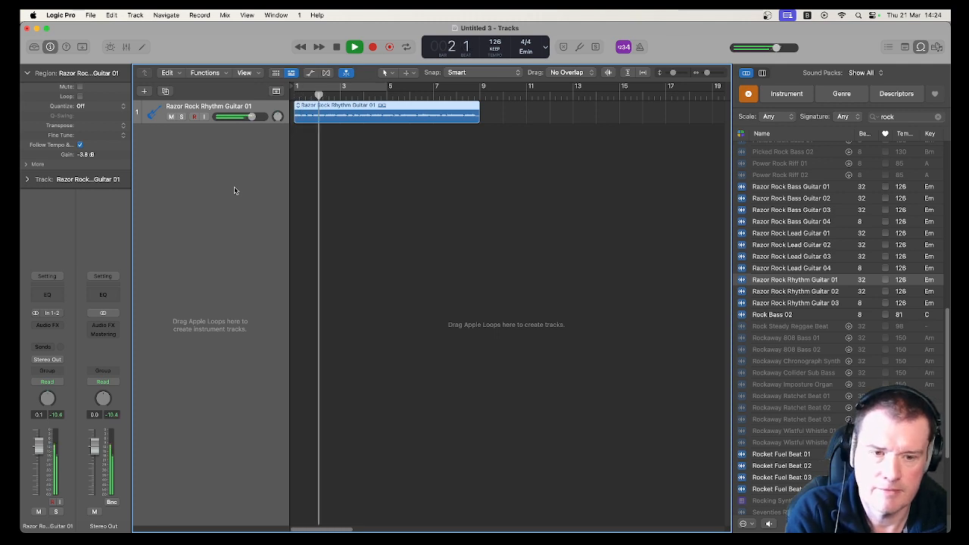
click(921, 48)
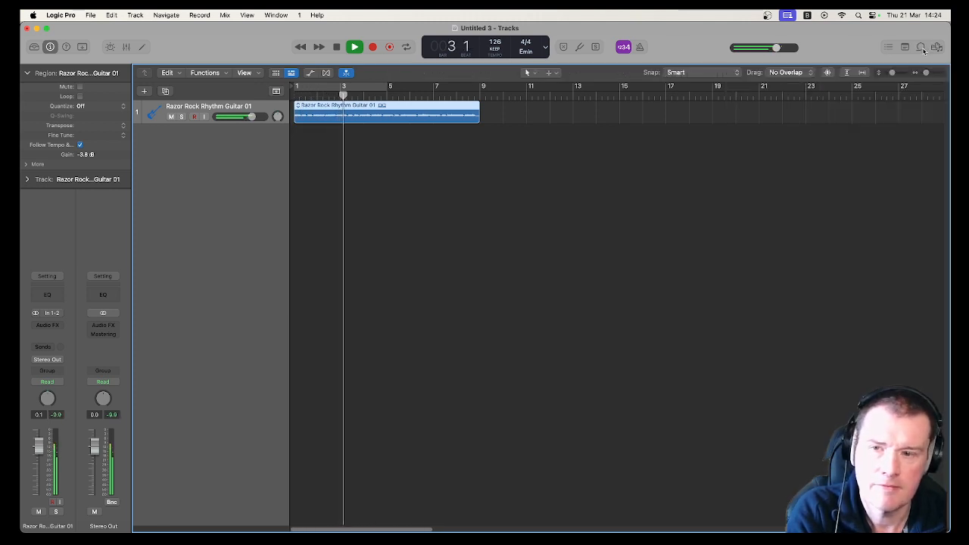
key(space)
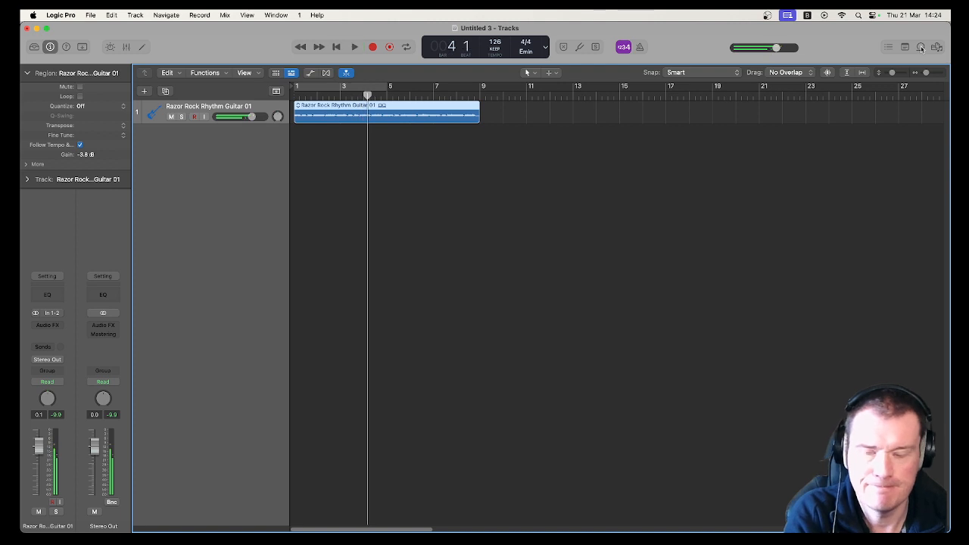
key(Return)
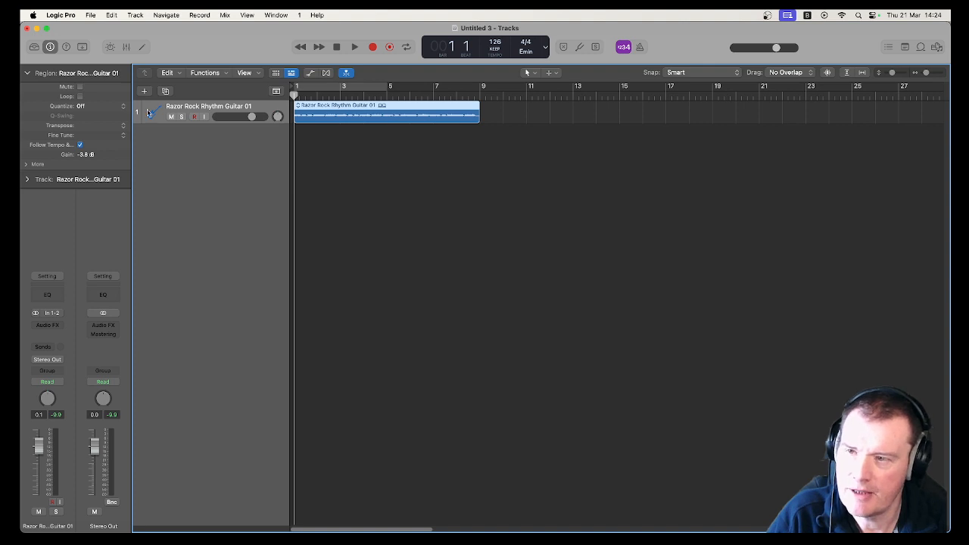
- Create a new Drummer track with the Rock genre
click(135, 15)
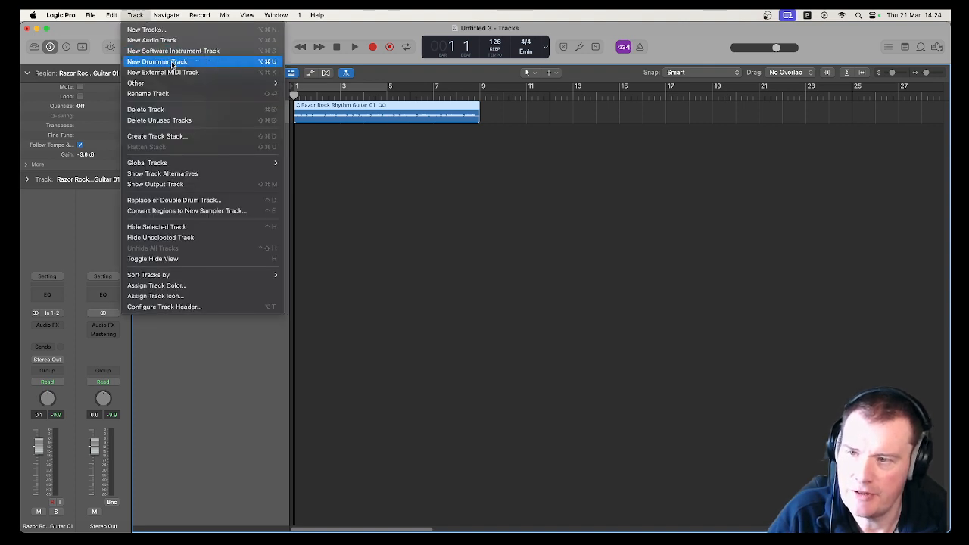
click(199, 365)
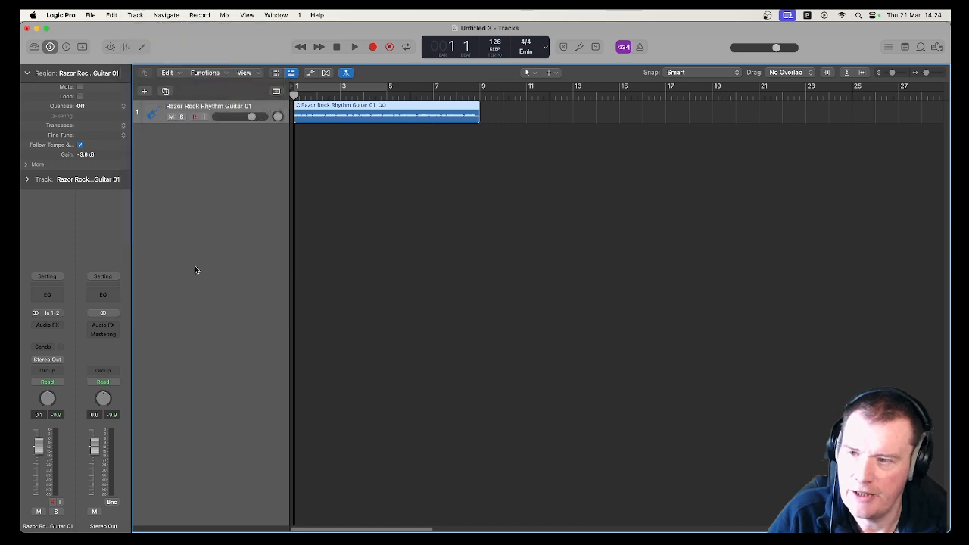
click(144, 92)
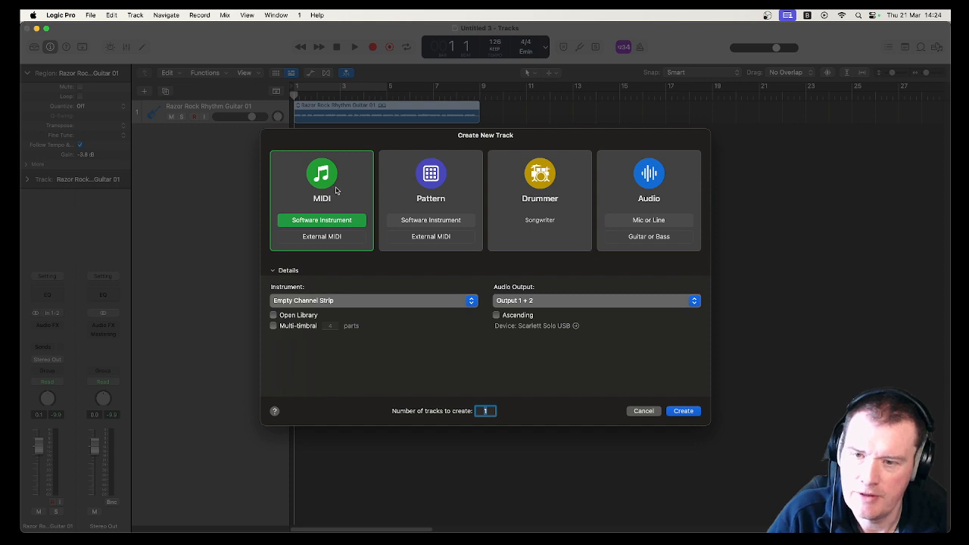
click(553, 206)
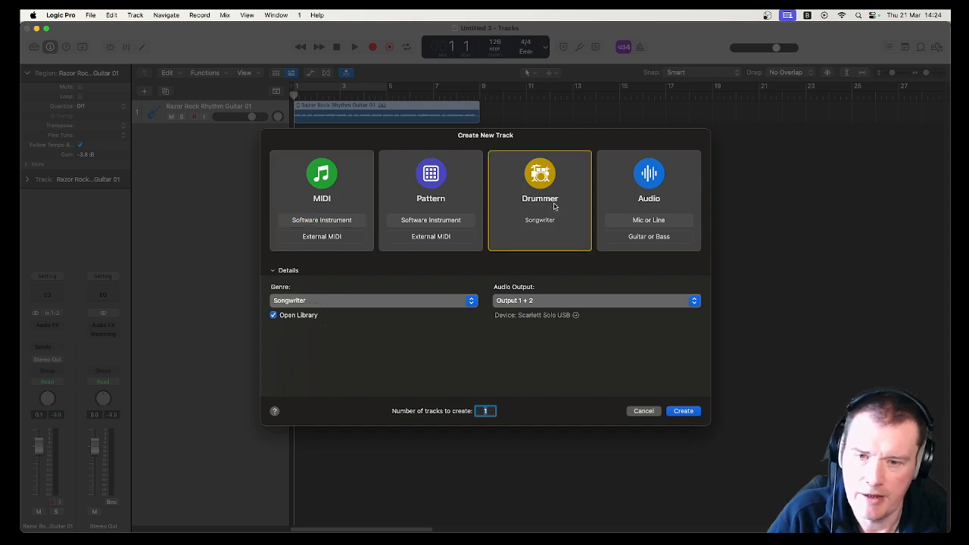
click(446, 303)
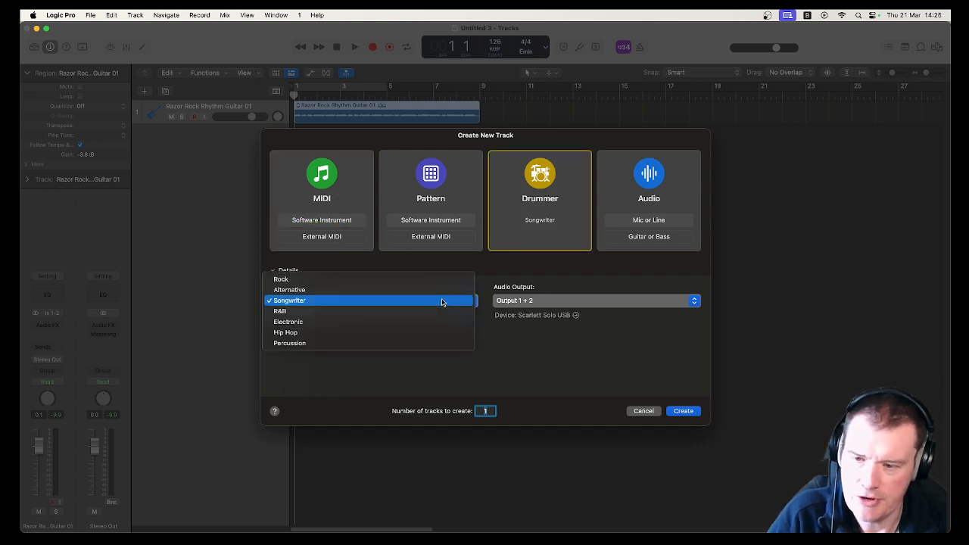
click(401, 280)
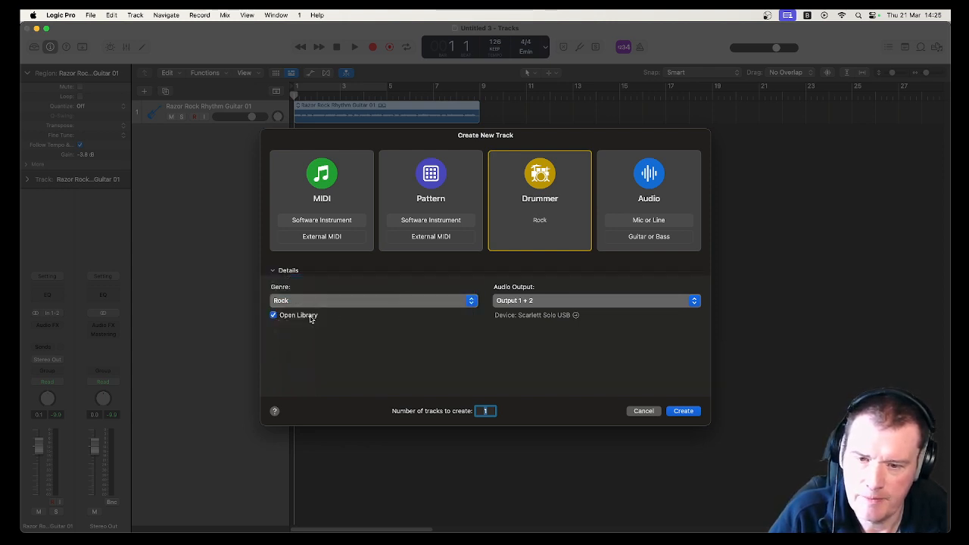
click(683, 412)
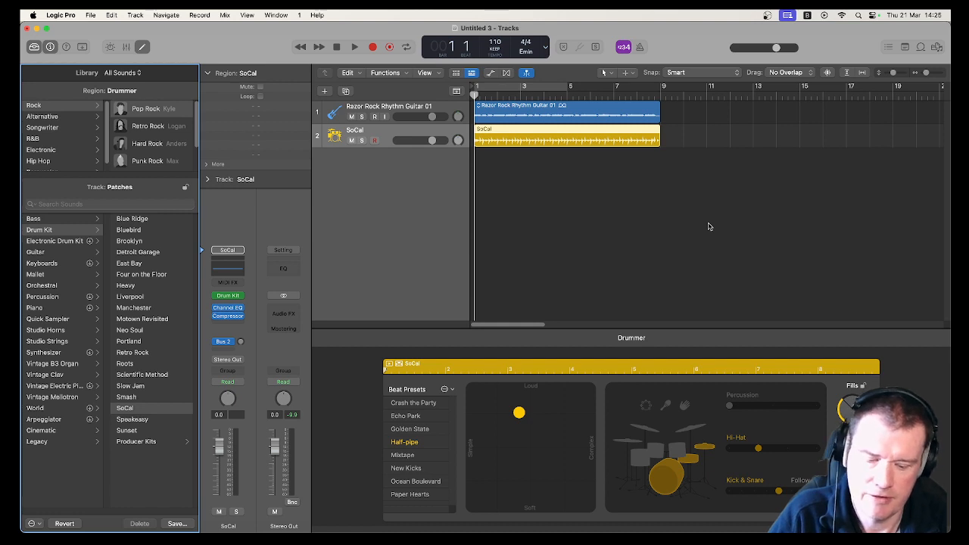
- Audition the two tracks, then browse the drummer genres and choose the Pop Rock drummer in Rock
key(space)
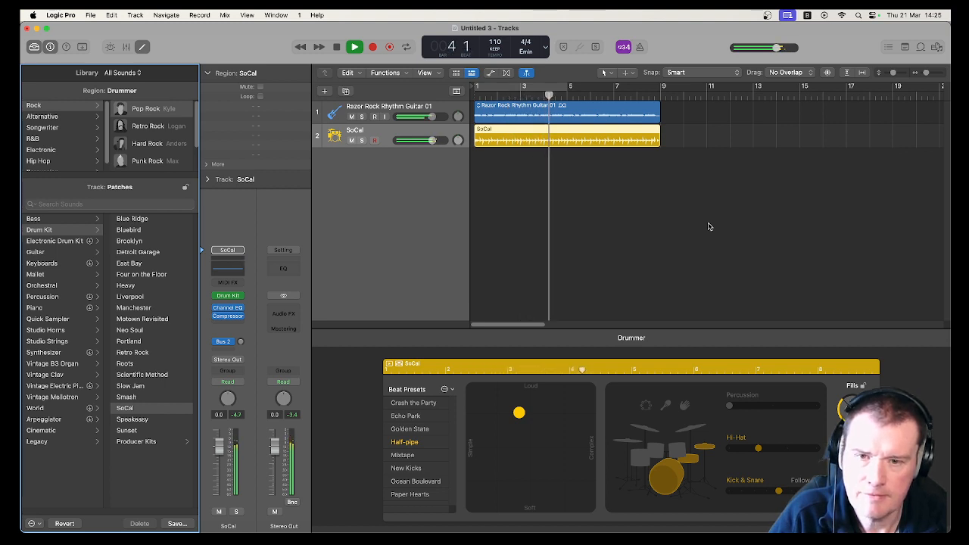
key(space)
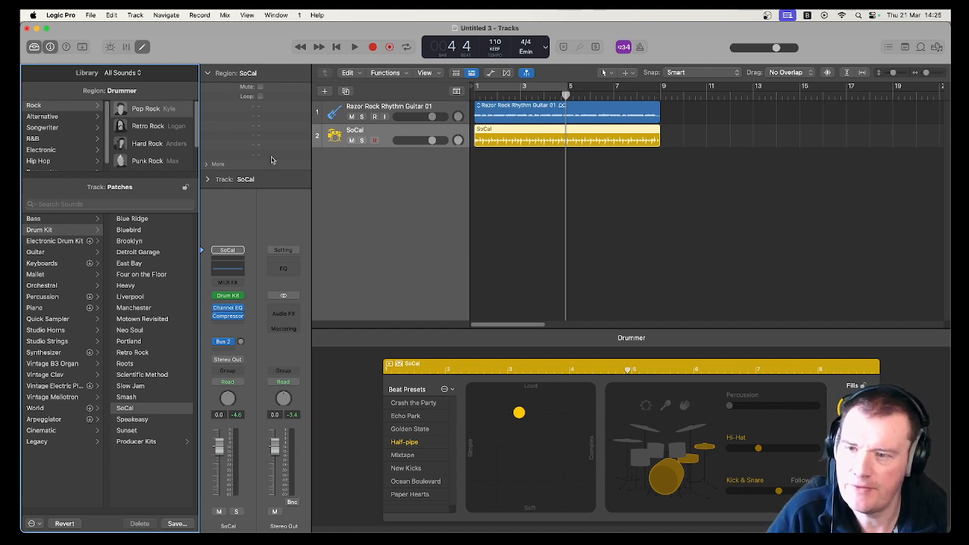
drag(152, 177, 151, 254)
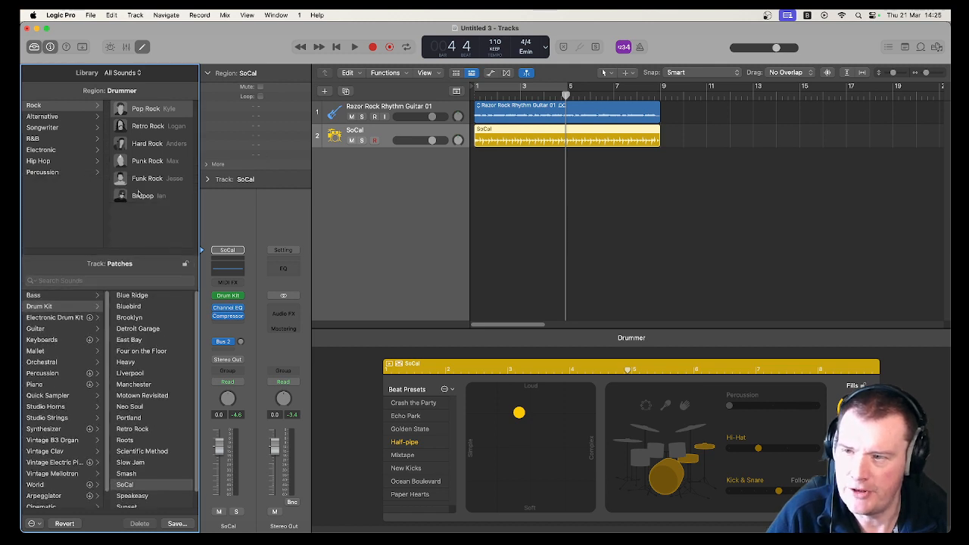
click(47, 119)
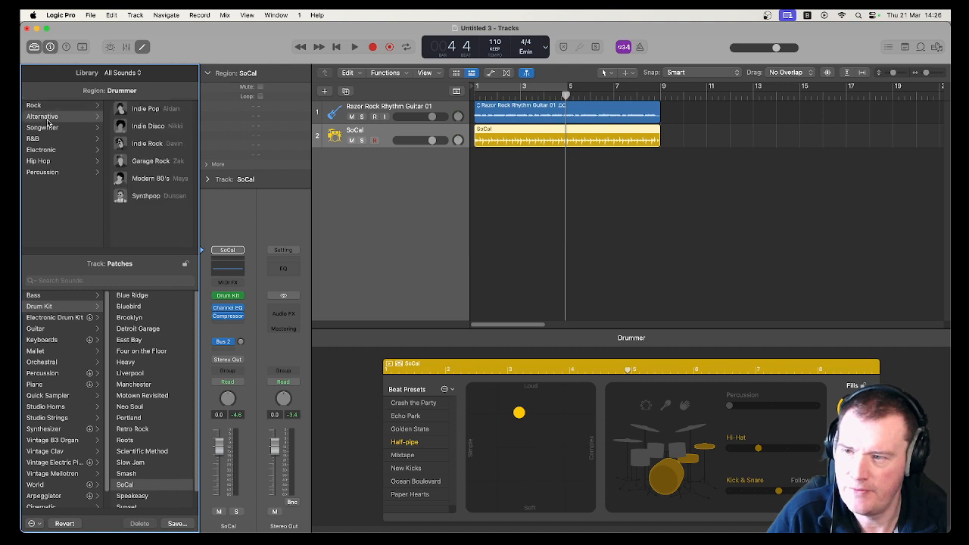
click(47, 129)
click(51, 150)
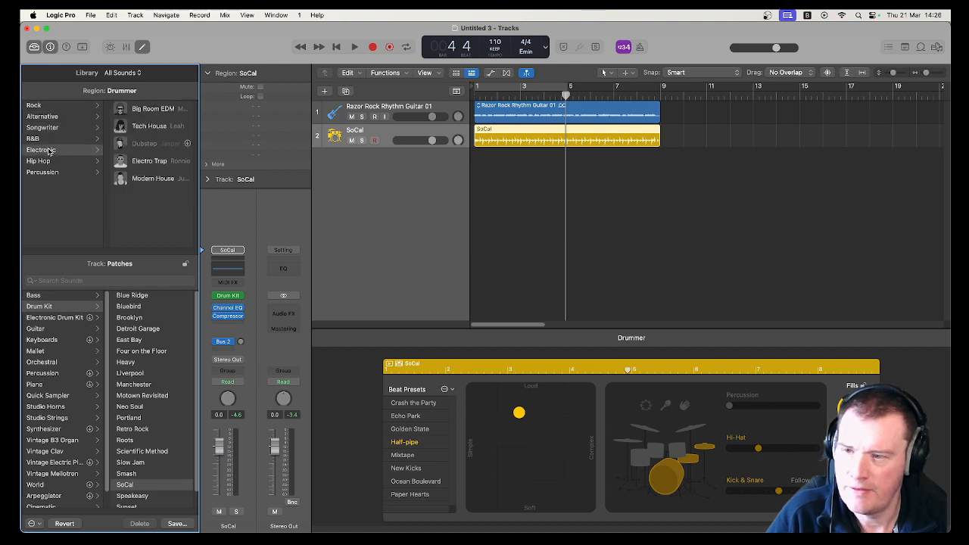
click(43, 107)
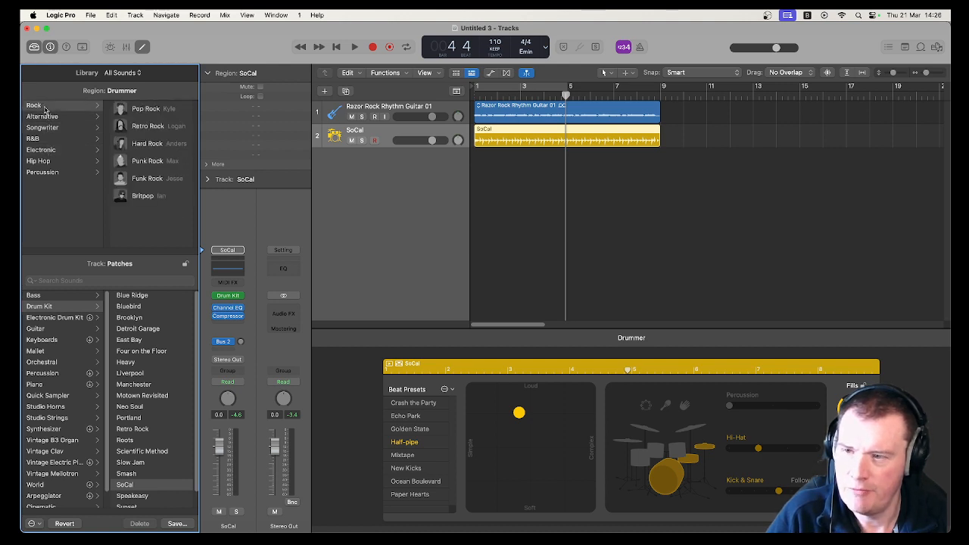
click(144, 112)
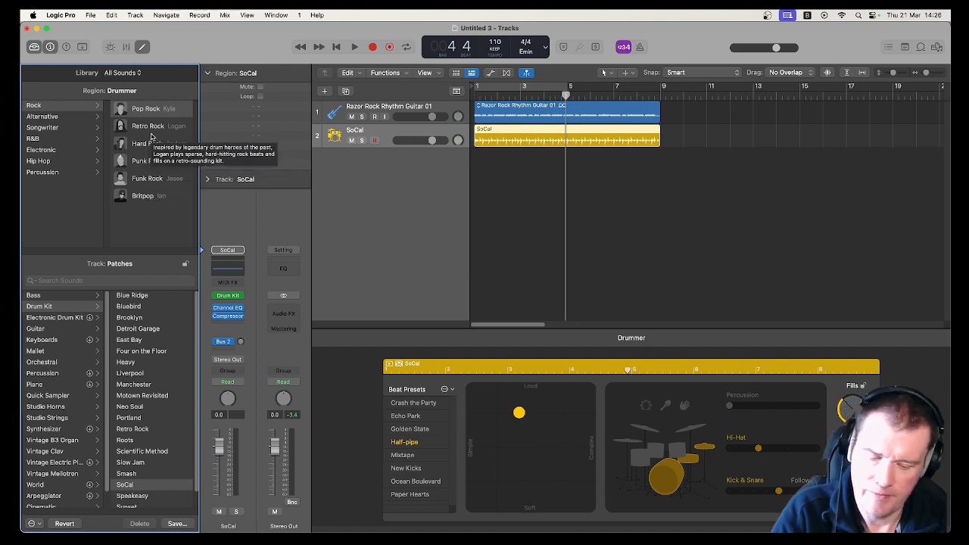
- Set a cycle range over bars 1 to 5 and play it back
key(space)
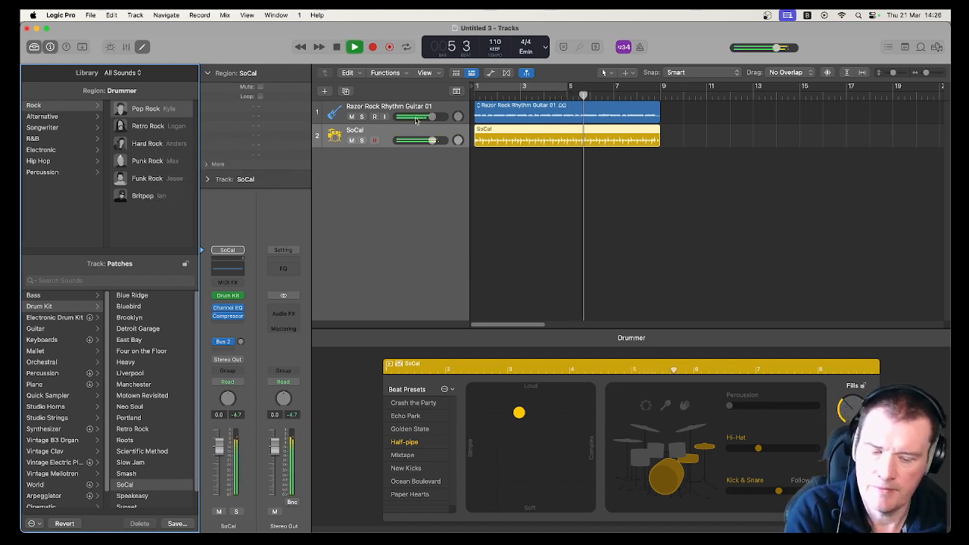
key(space)
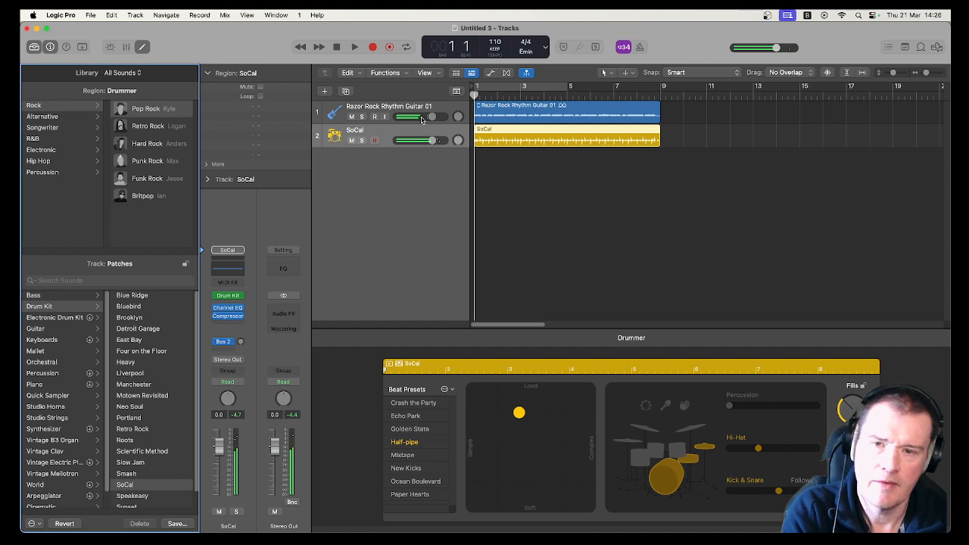
click(534, 91)
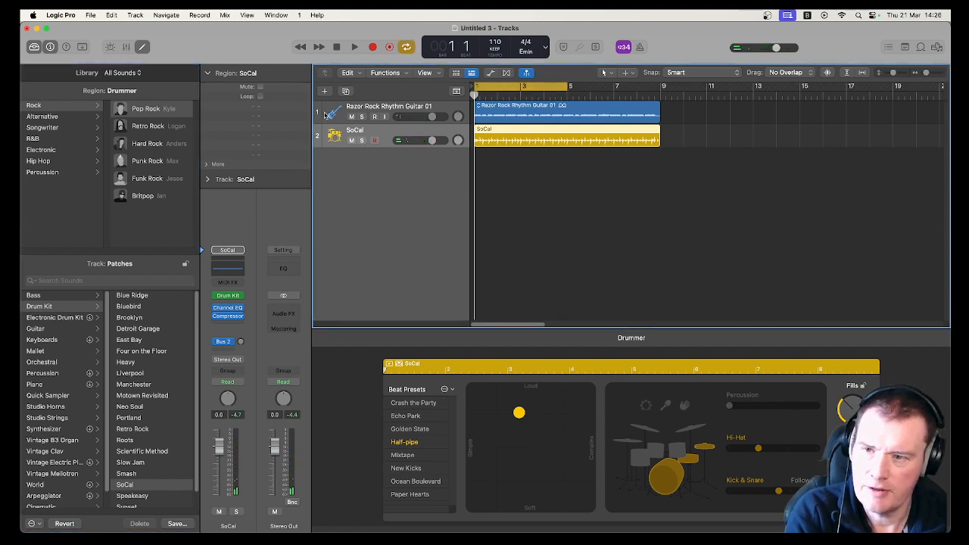
key(space)
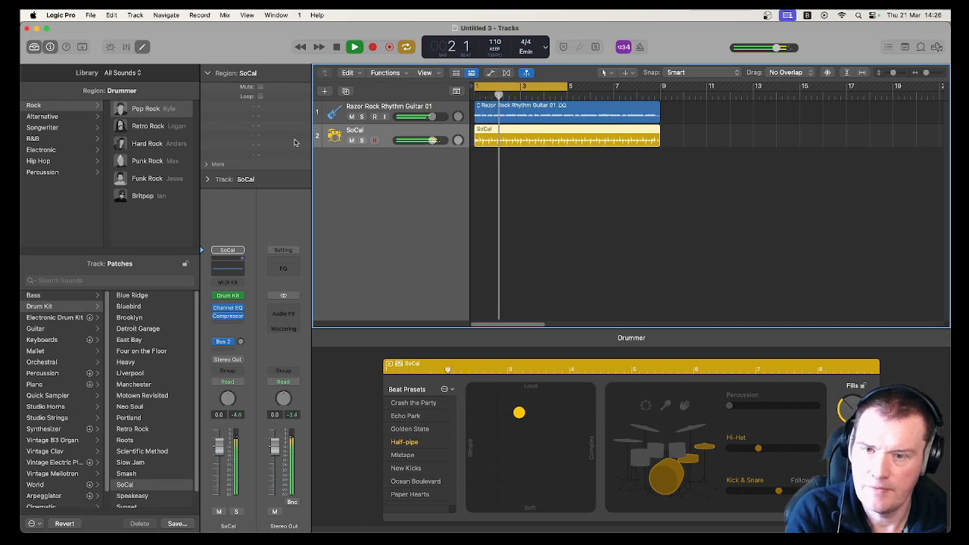
key(space)
- Select all regions and move them together to start at bar 3
click(666, 134)
key(super+a)
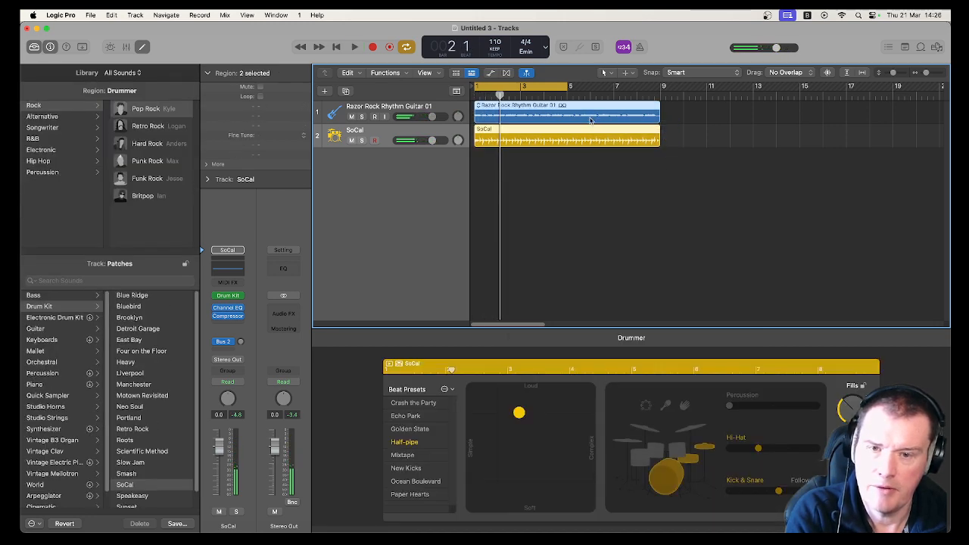
drag(585, 114, 632, 112)
- Move the cycle range to cover bars 3 to 7 and play it back
drag(511, 87, 552, 87)
key(space)
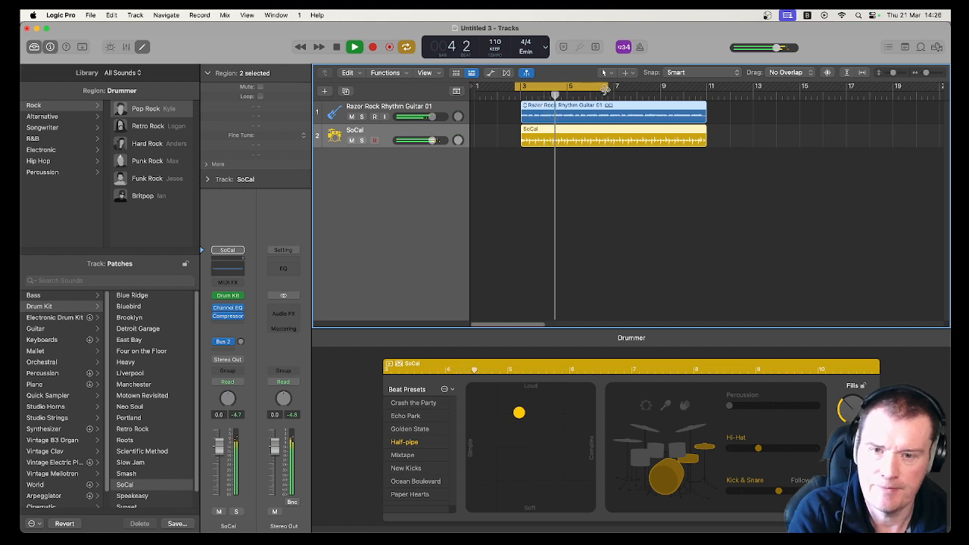
drag(606, 89, 615, 88)
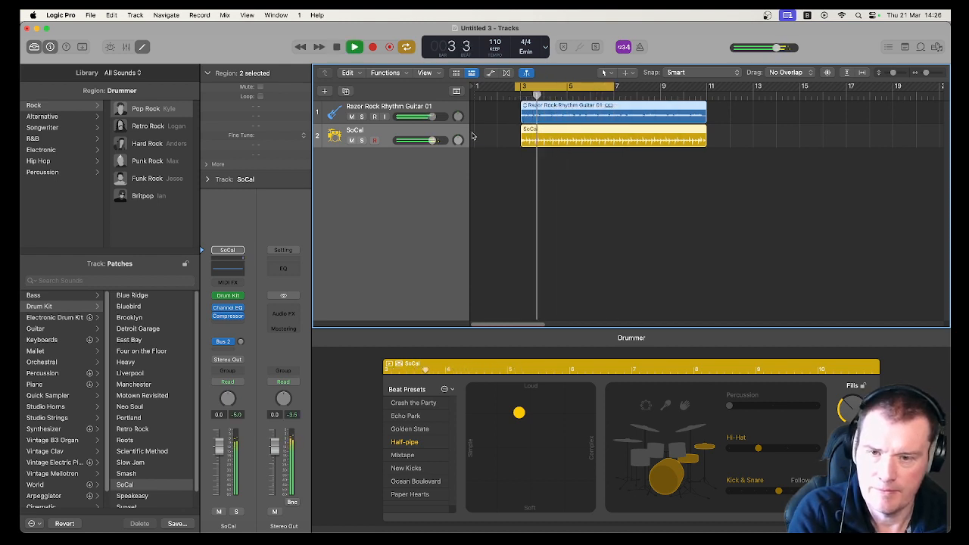
key(space)
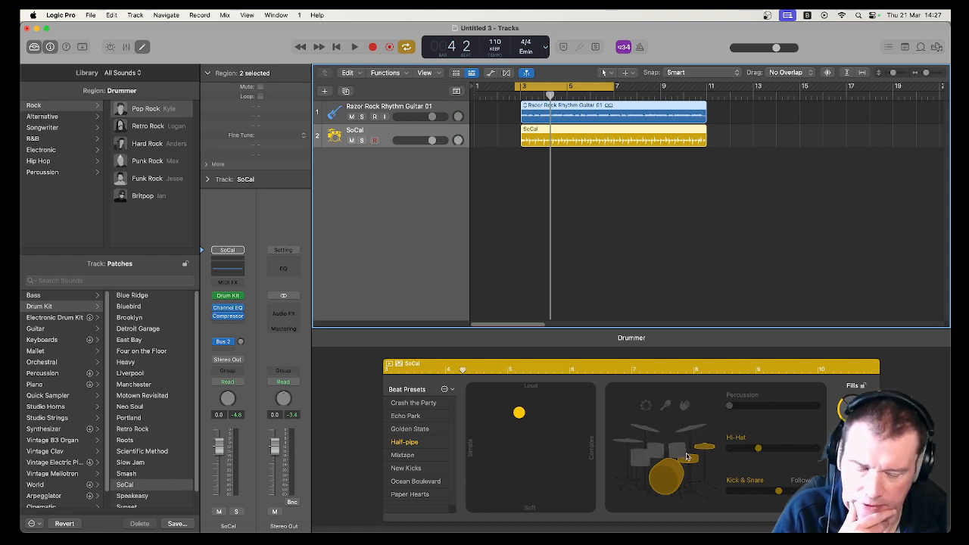
- Shorten both selected regions so they end at bar 5
mouse_move(686, 456)
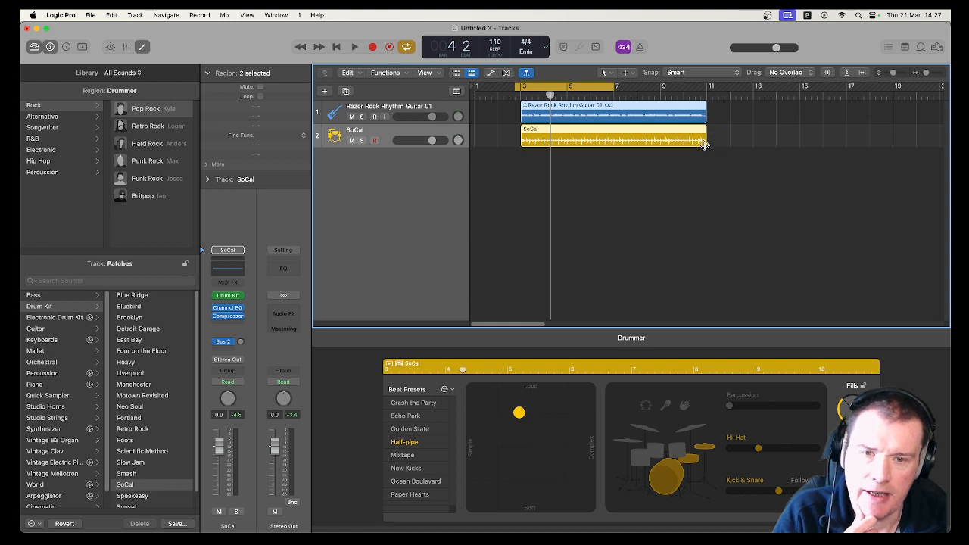
drag(704, 144, 567, 144)
click(574, 143)
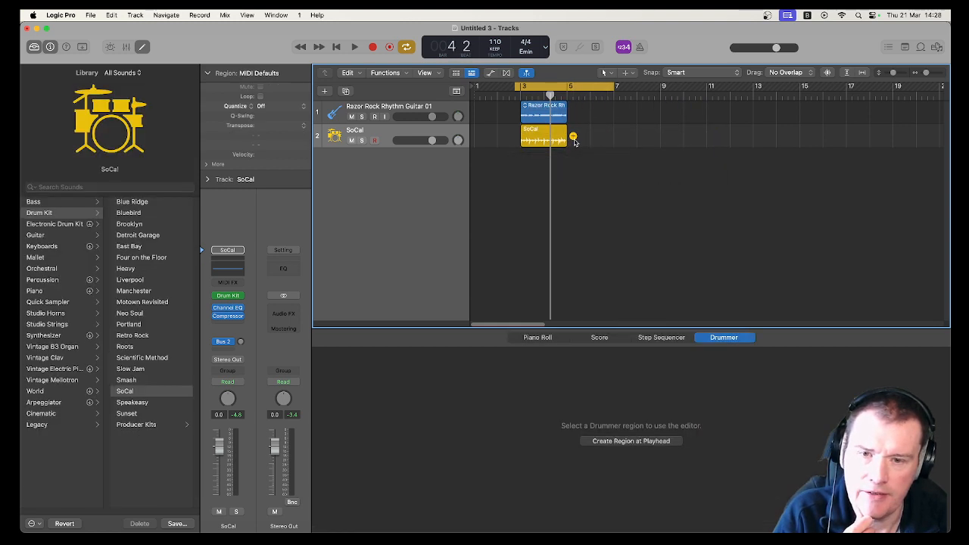
- Add a second drummer region after the first and extend the rhythm guitar region to end at bar 7
click(573, 141)
drag(564, 117, 613, 119)
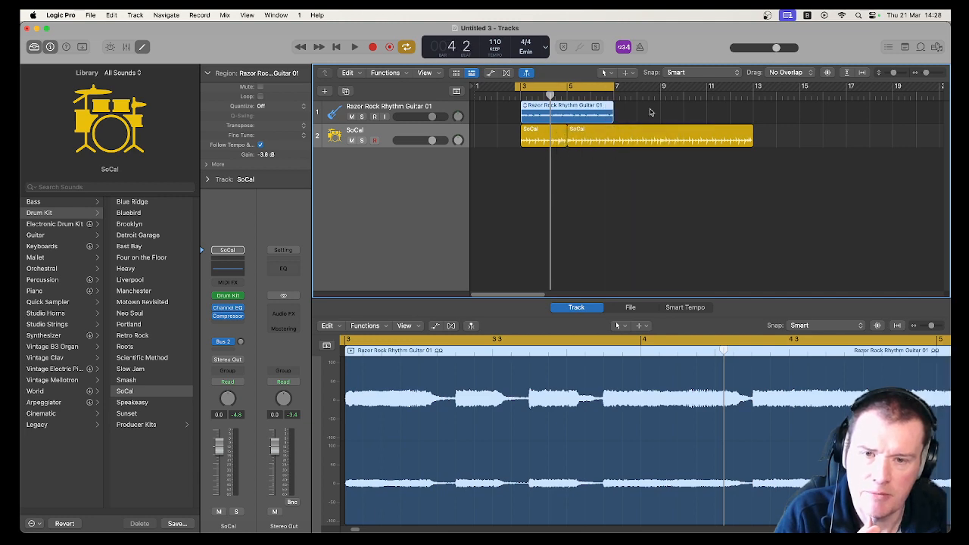
- Shorten the second drummer region so it ends at bar 7 and play back the arrangement
click(613, 132)
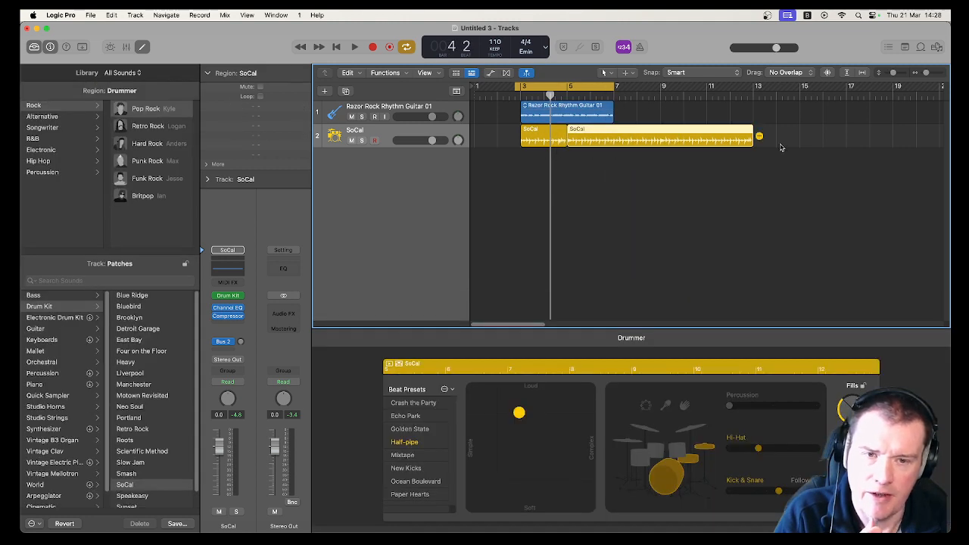
drag(750, 146, 608, 140)
click(549, 134)
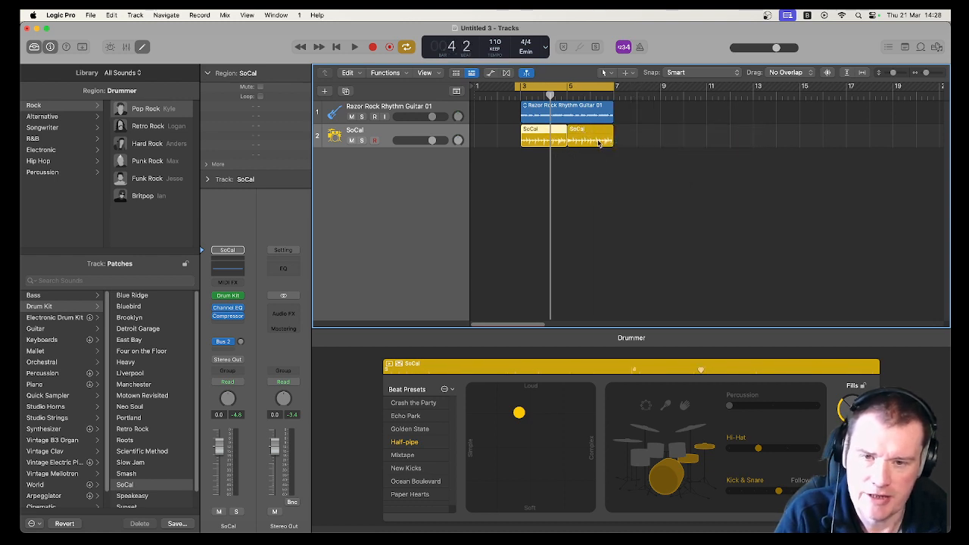
key(space)
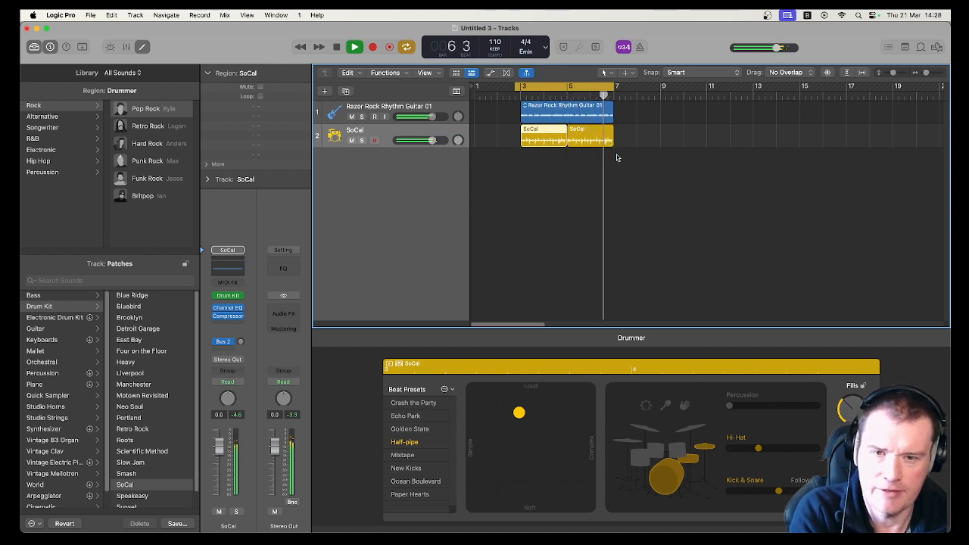
key(space)
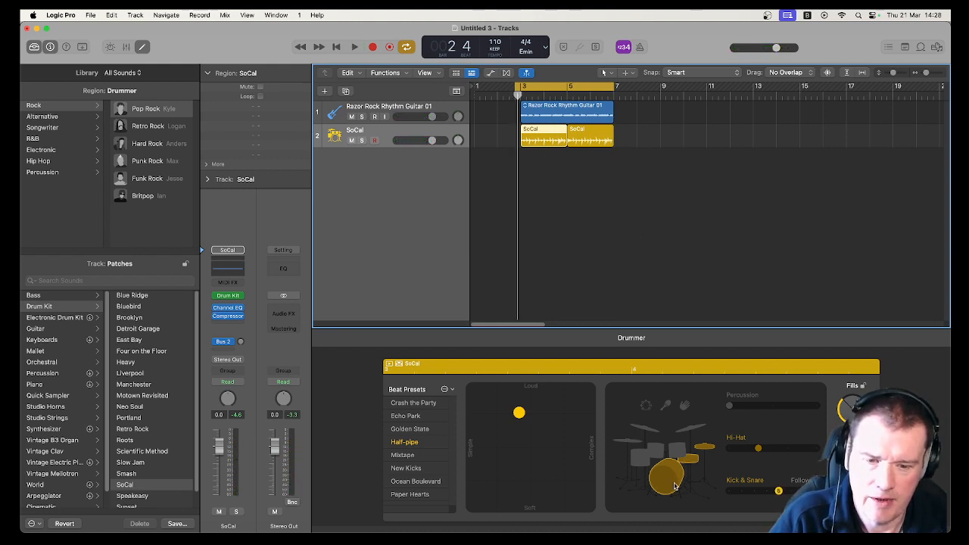
- Turn off the kick and snare for the first drummer region and play it back
click(694, 463)
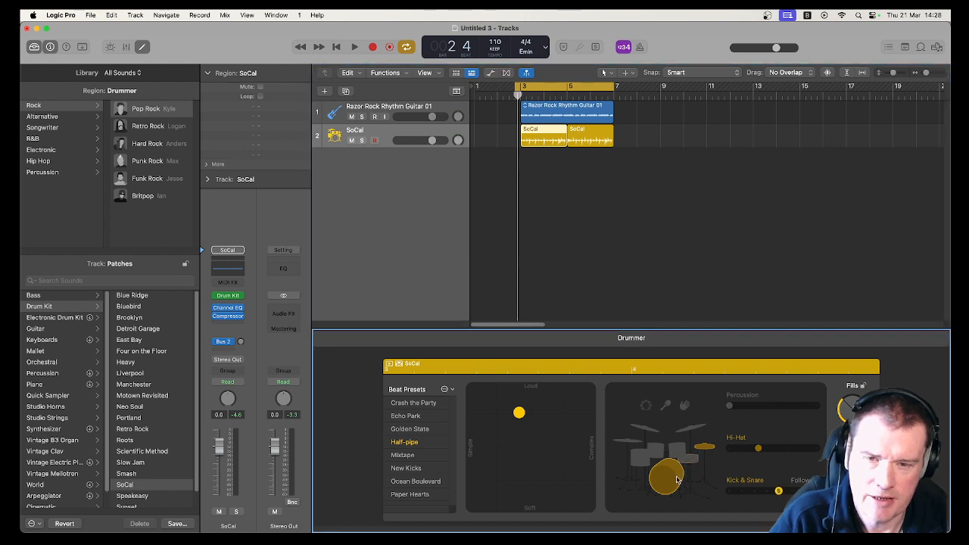
click(677, 479)
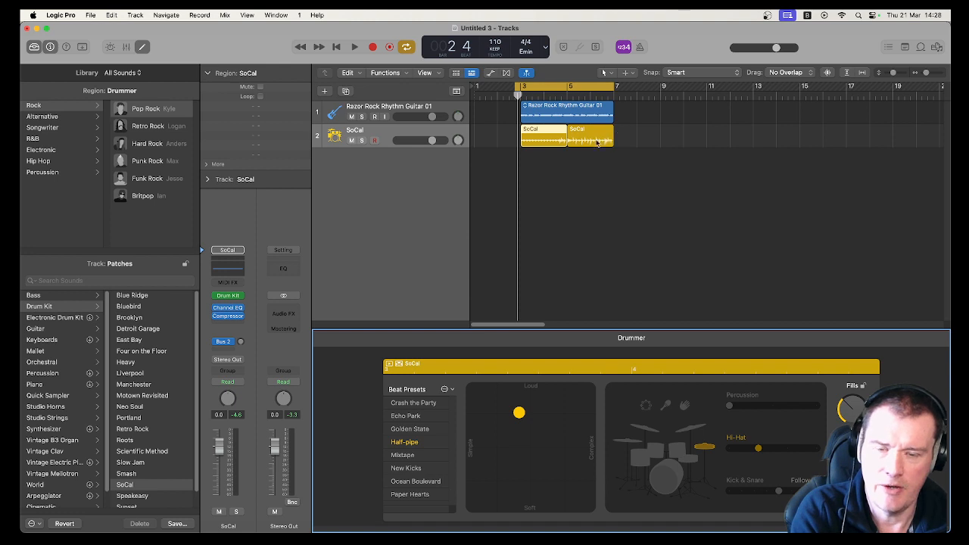
key(space)
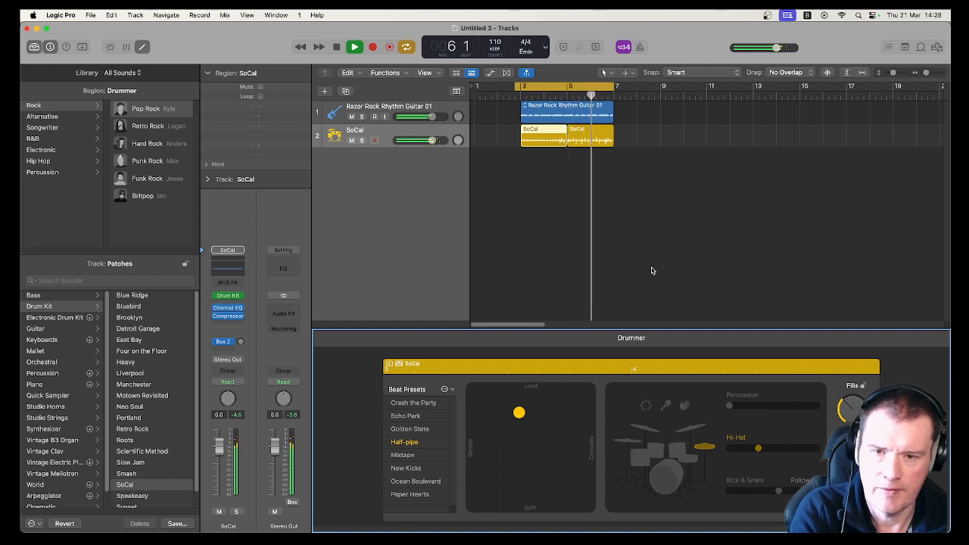
key(space)
- Compare the two drummer regions' kit settings and re-enable the hi-hat and kick and snare on the first region
click(550, 134)
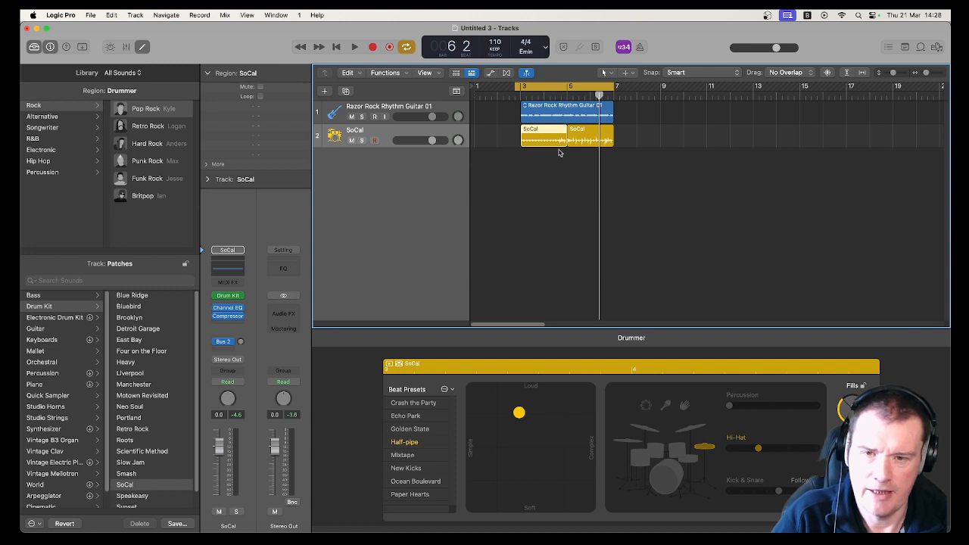
click(583, 130)
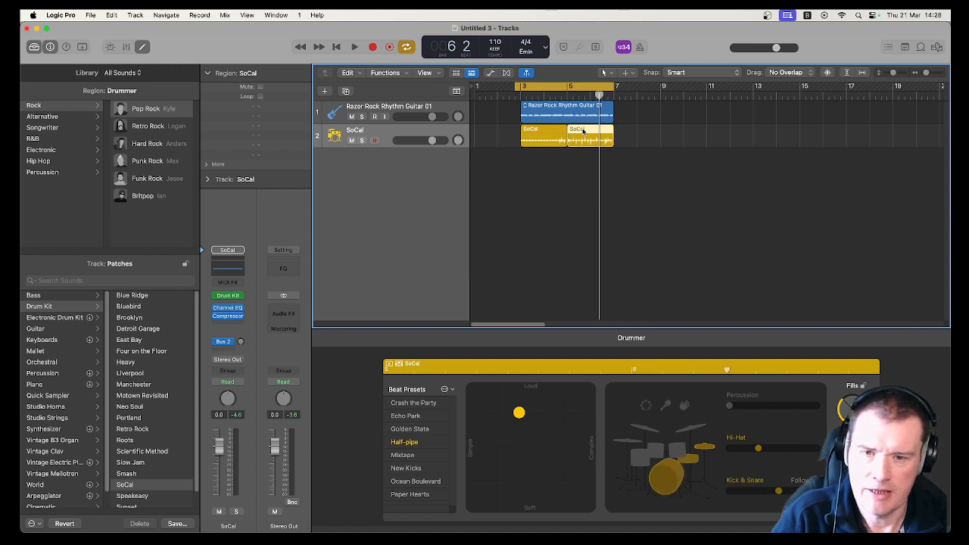
click(538, 131)
mouse_move(652, 139)
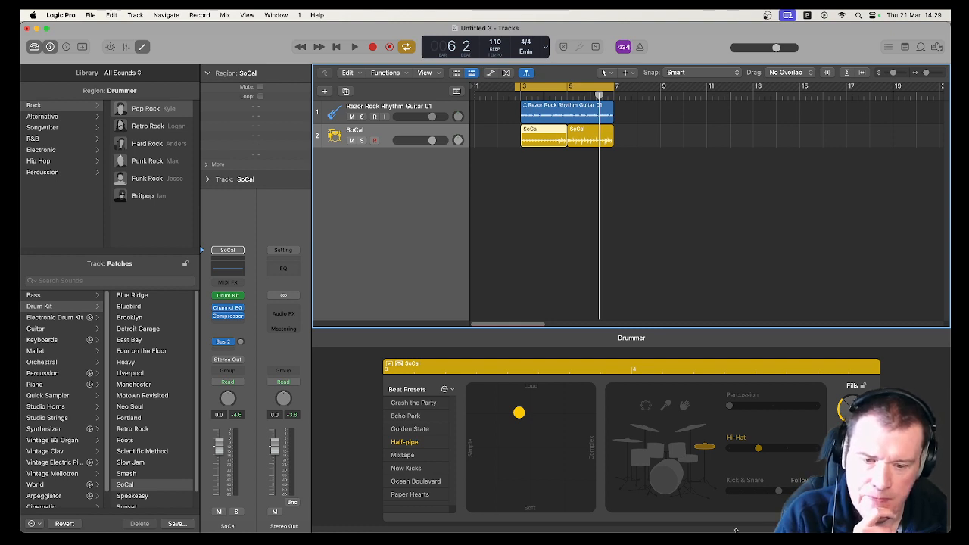
click(686, 465)
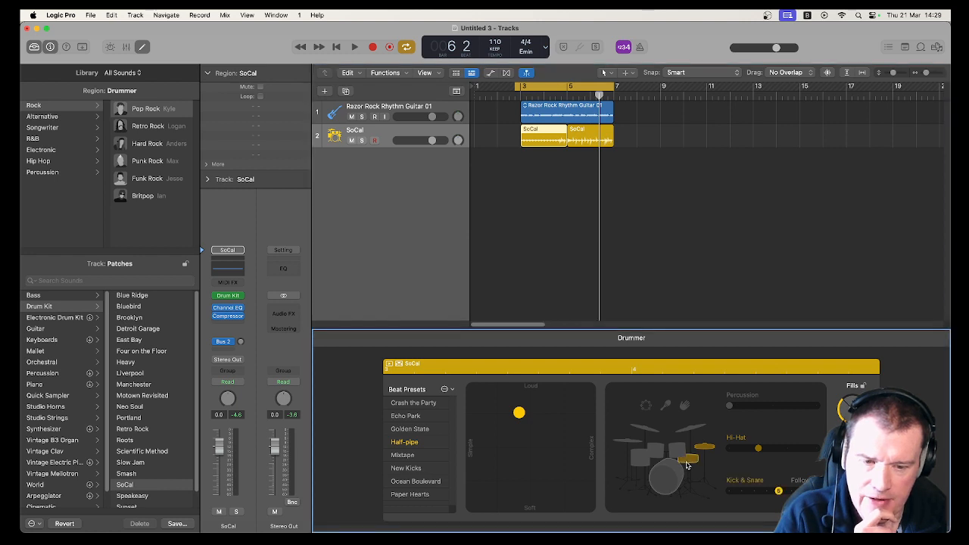
click(675, 479)
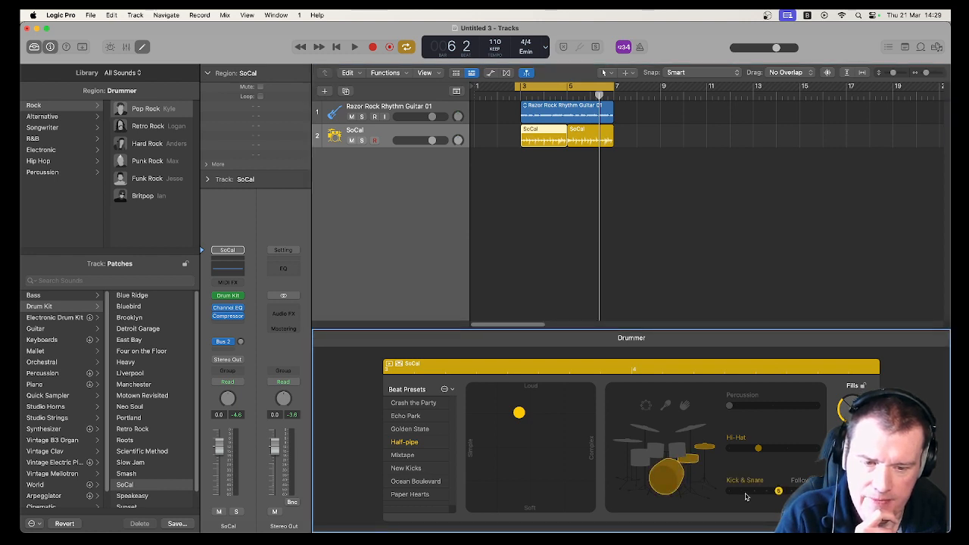
- Raise the hi-hat slider to near maximum and push the kick and snare slider up for the first drummer region
click(744, 453)
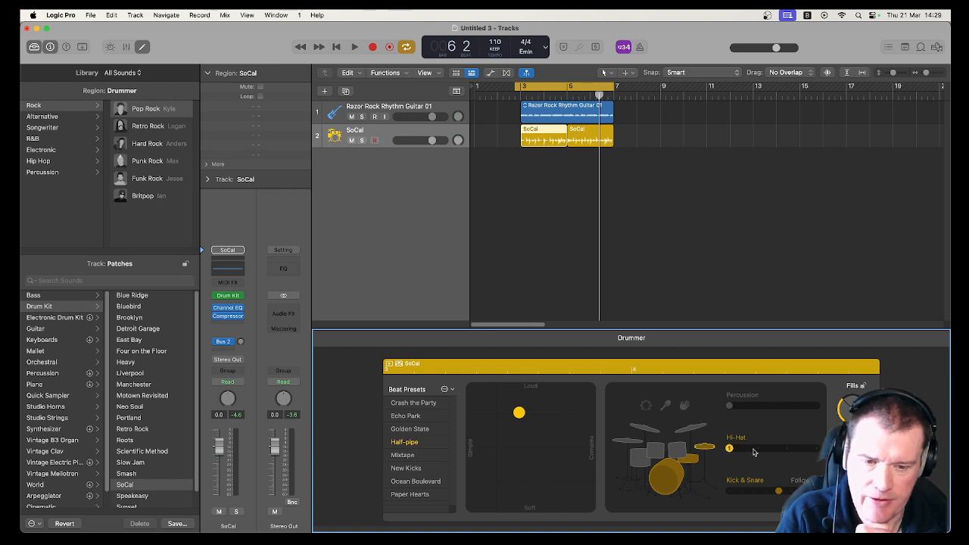
drag(754, 453, 803, 452)
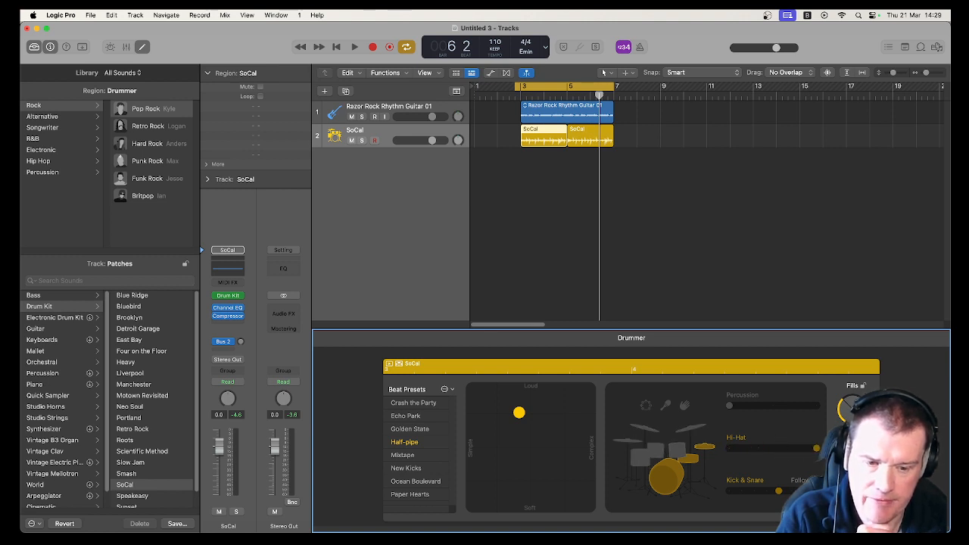
click(792, 490)
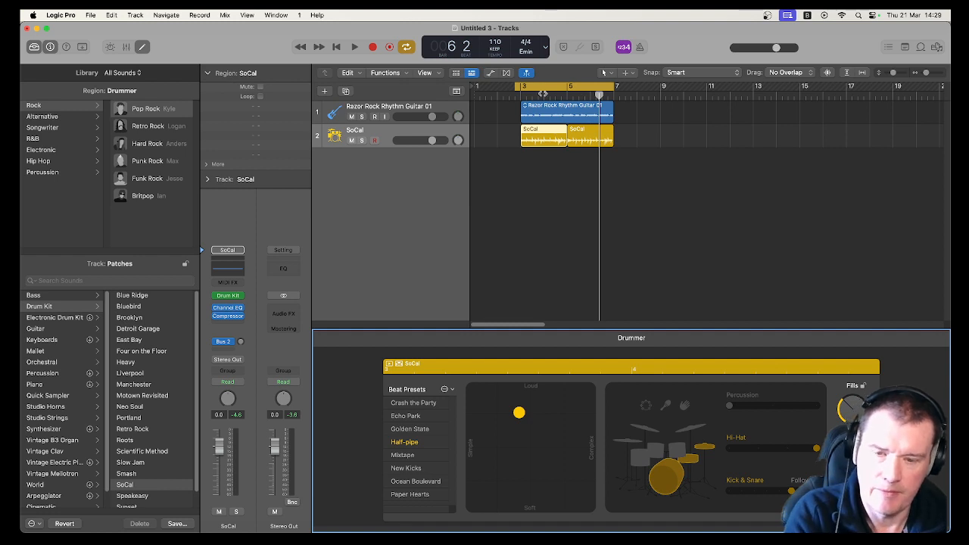
- Play back the drummer part from several positions and lower the kick and snare slider slightly
key(space)
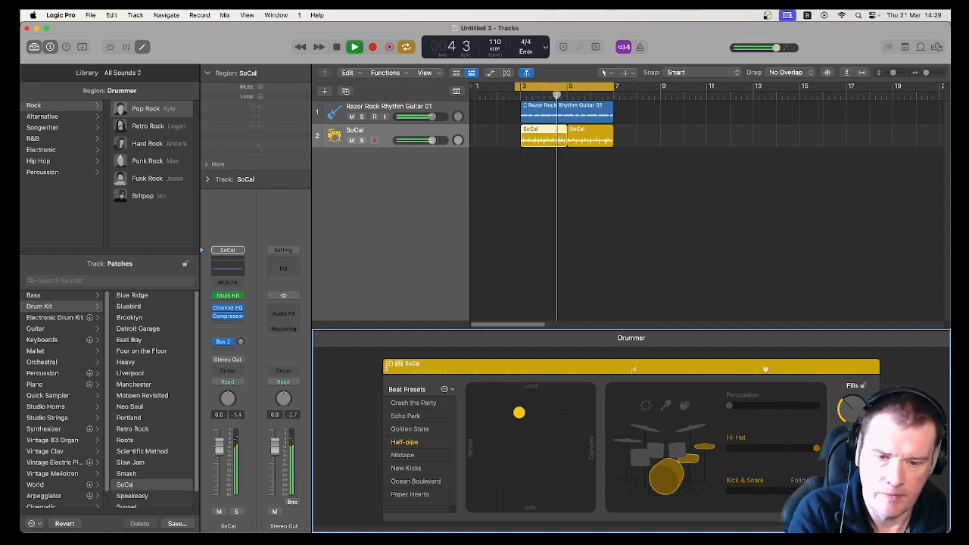
key(space)
key(space)
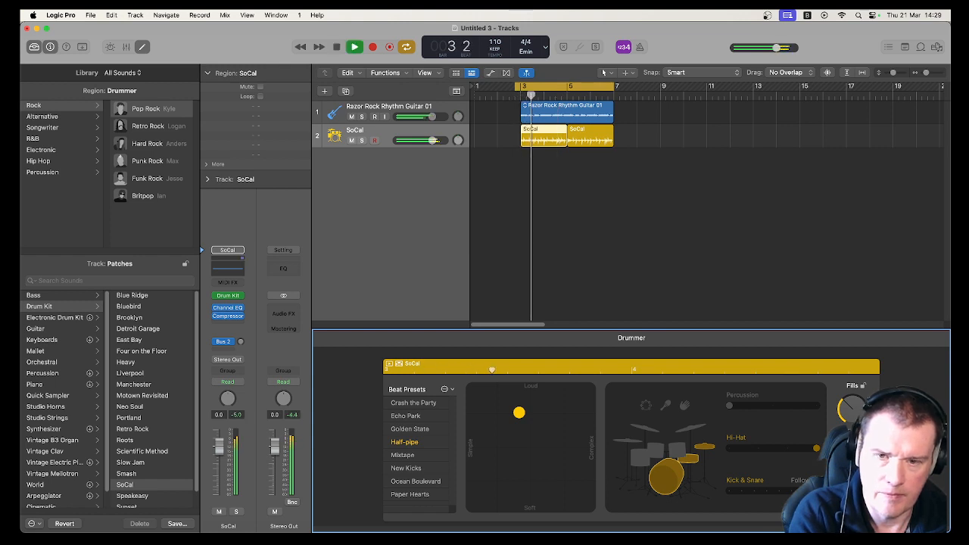
key(space)
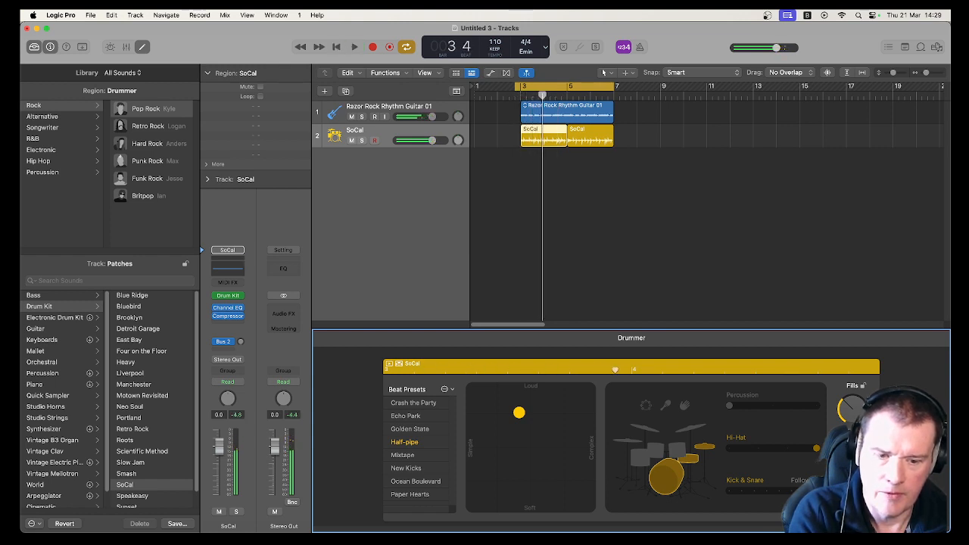
key(space)
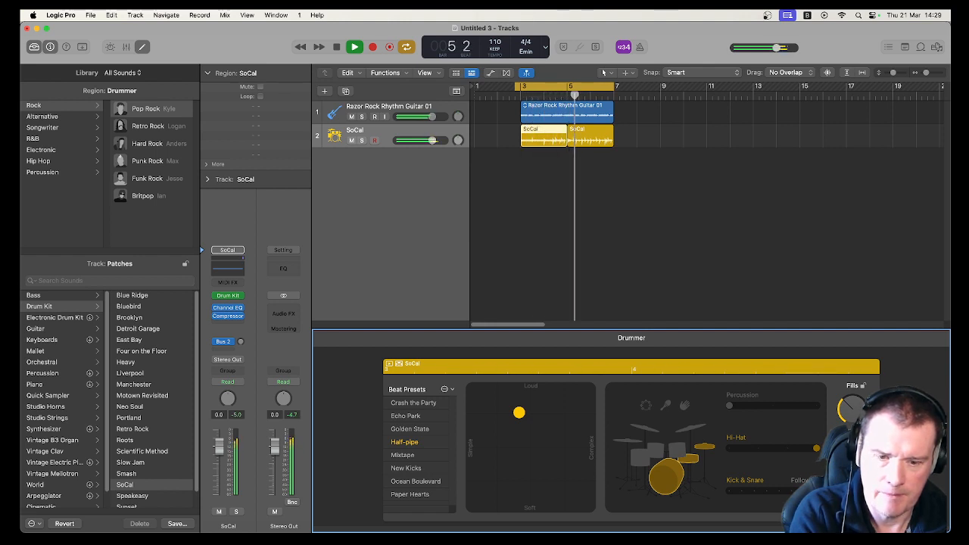
key(space)
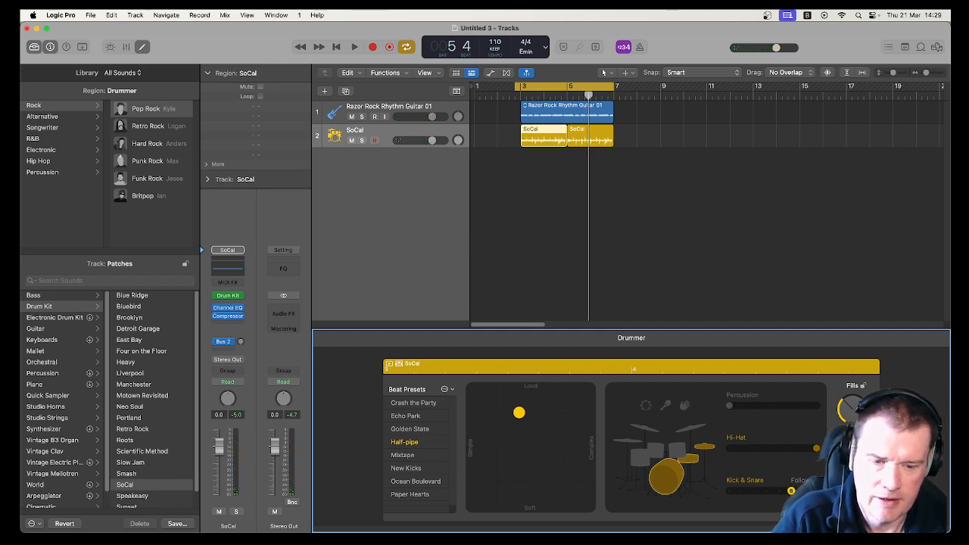
drag(790, 491, 778, 490)
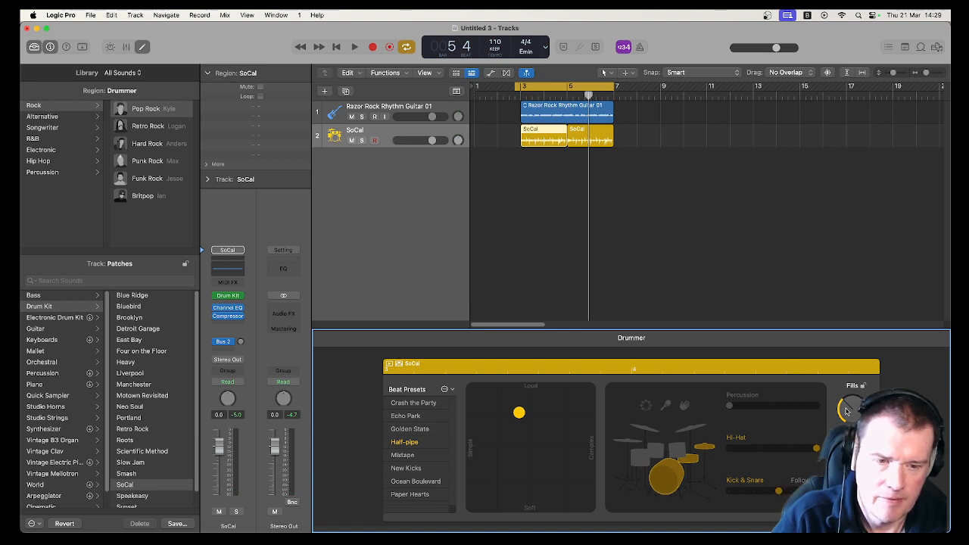
- Zoom in, delete the second drummer region and extend the first drummer region to end at bar 7
click(930, 73)
drag(931, 72, 900, 74)
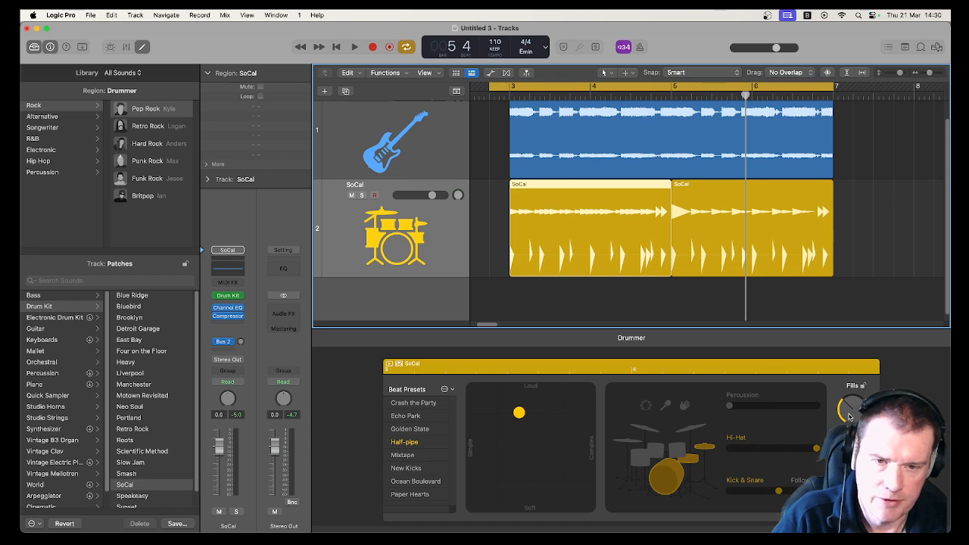
click(697, 196)
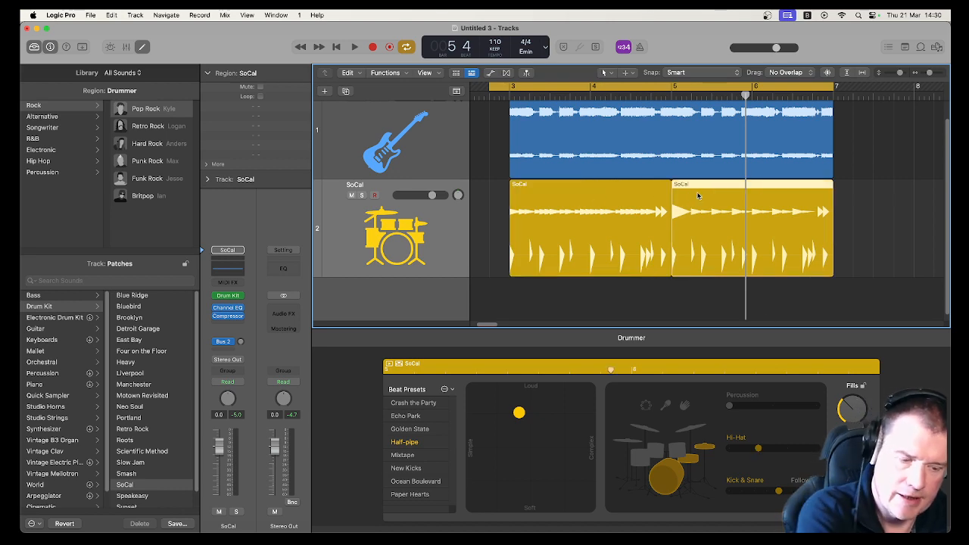
key(Delete)
drag(671, 261, 830, 268)
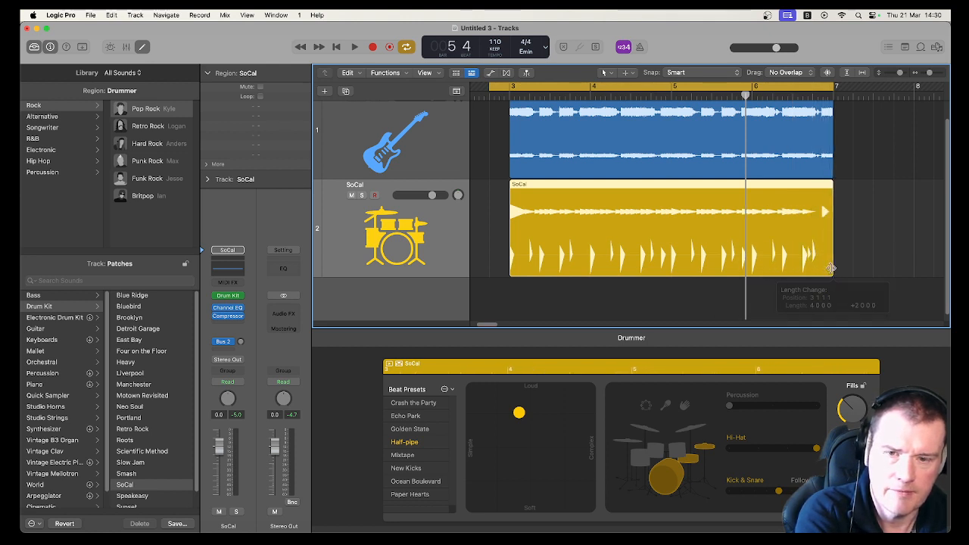
- Increase the Fills amount for the drummer region and play it back
click(846, 413)
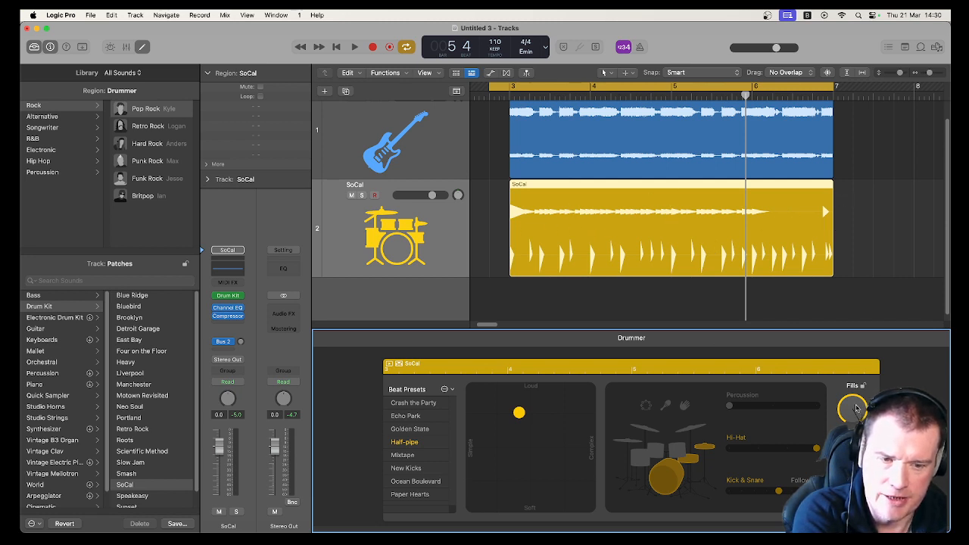
drag(856, 413, 857, 416)
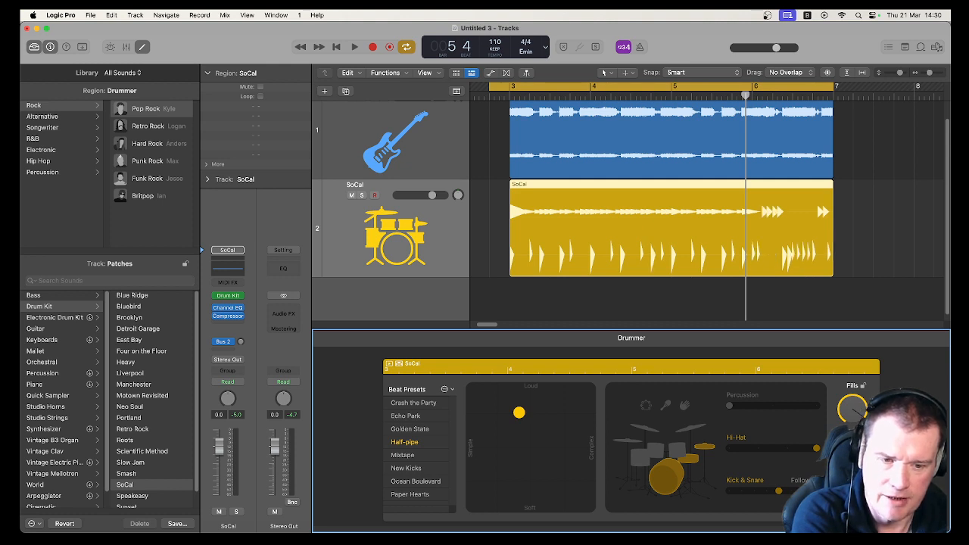
key(space)
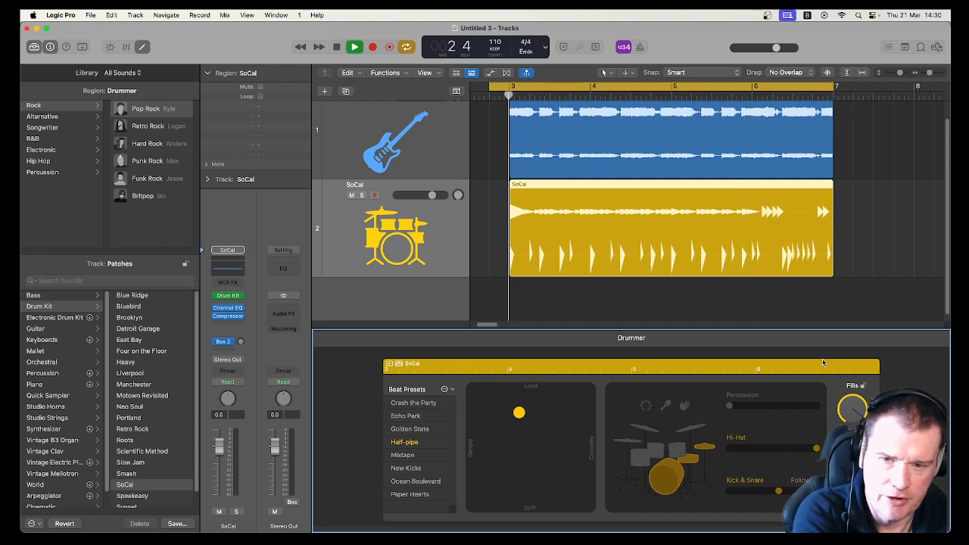
click(728, 106)
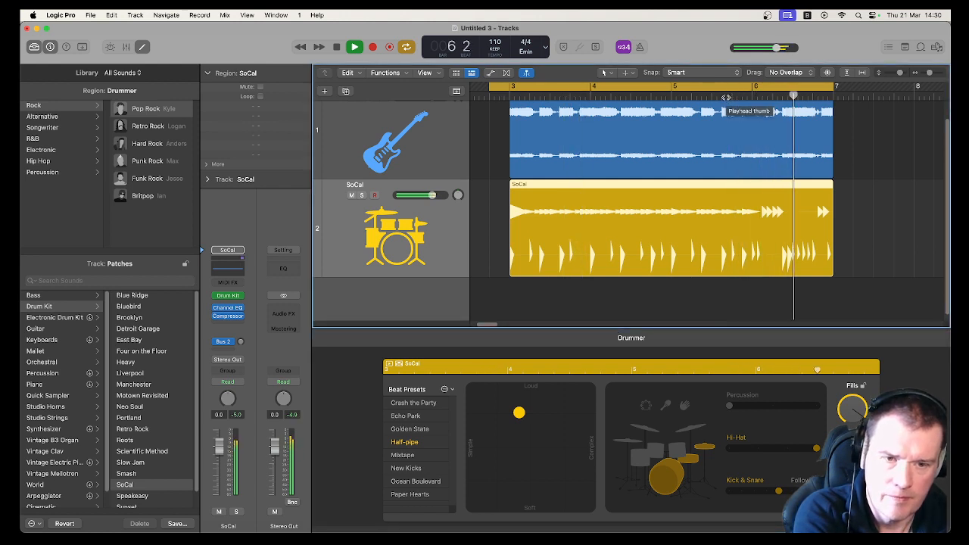
key(space)
- Change the Fills amount again and play the drummer part from the start
drag(857, 410, 858, 400)
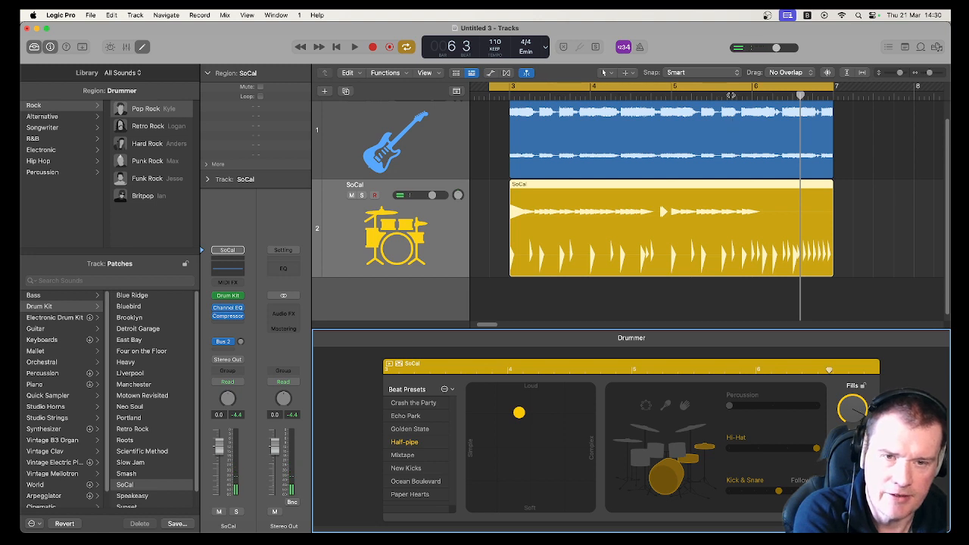
click(731, 95)
key(space)
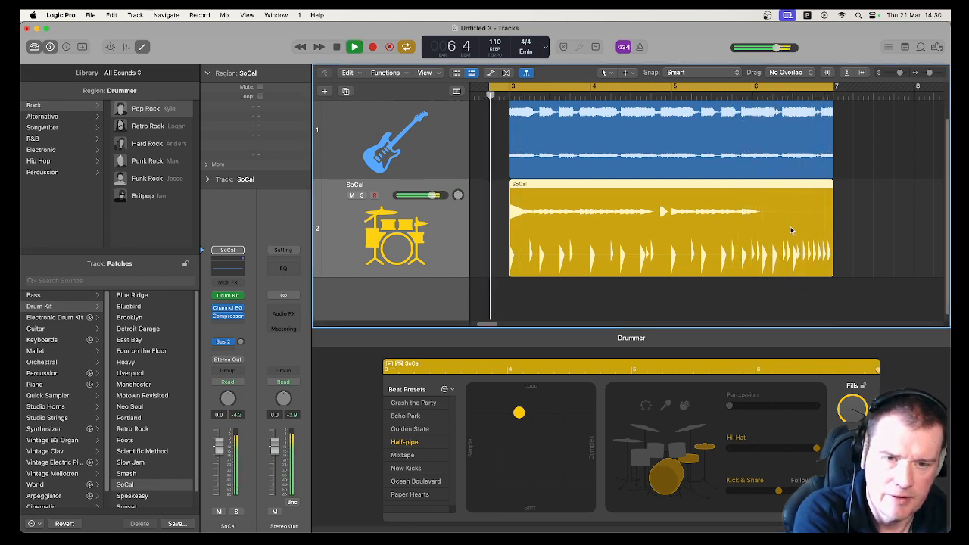
key(space)
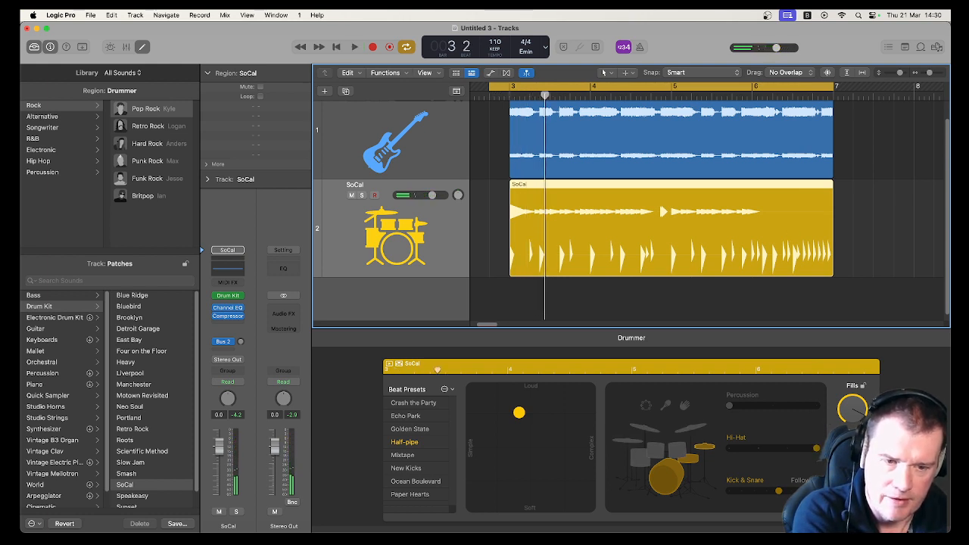
- Lower the Fills amount for the drummer region and play it back
drag(853, 406, 856, 413)
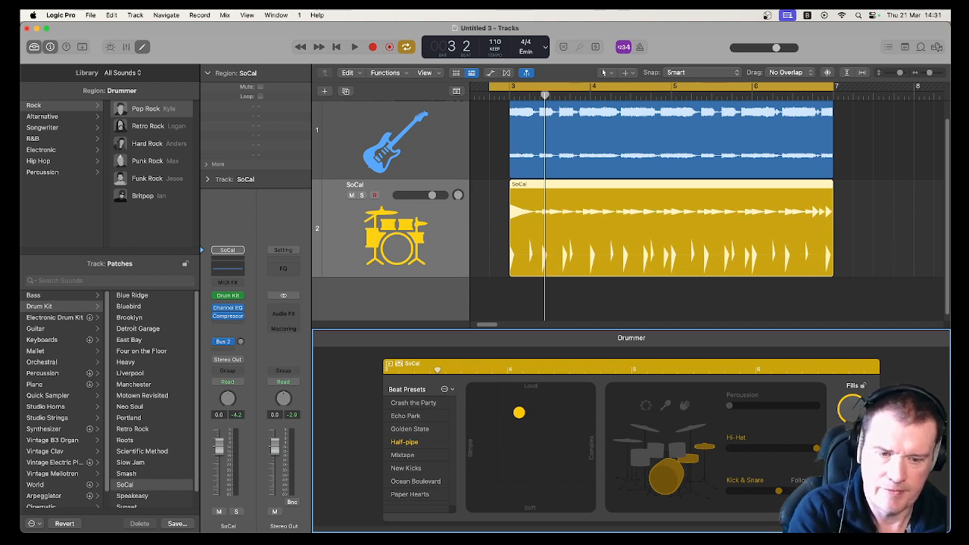
key(space)
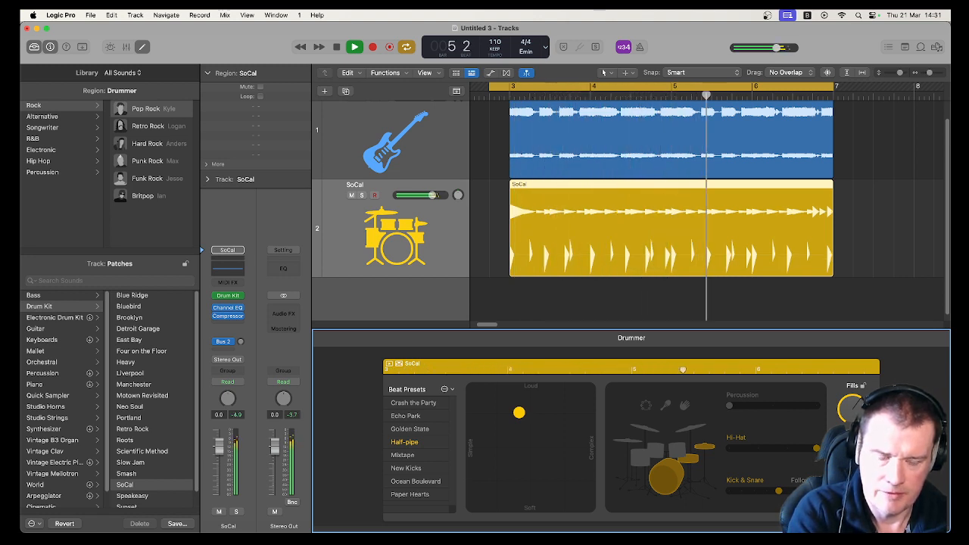
key(space)
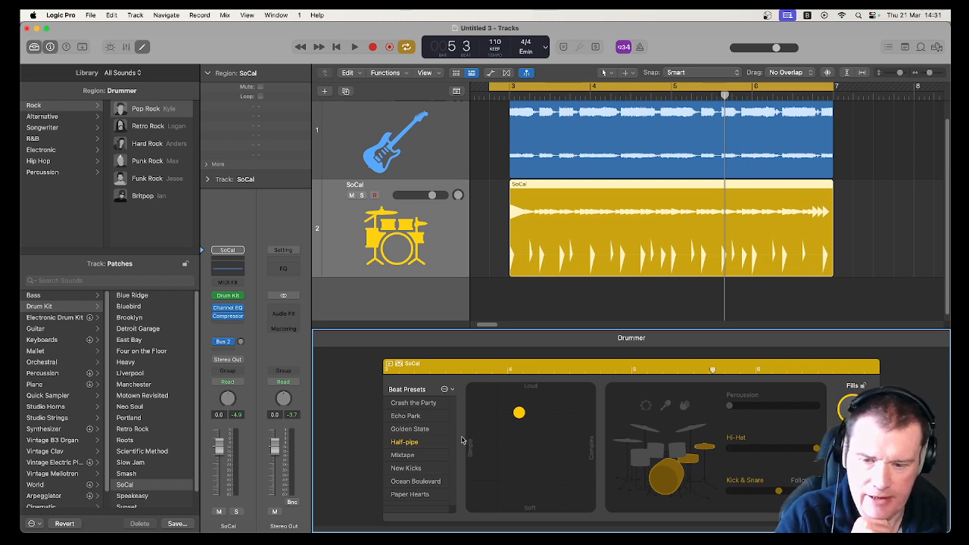
- Move the drummer's pattern puck to the soft edge of the Loud/Soft pad and play the region back
drag(519, 413, 484, 447)
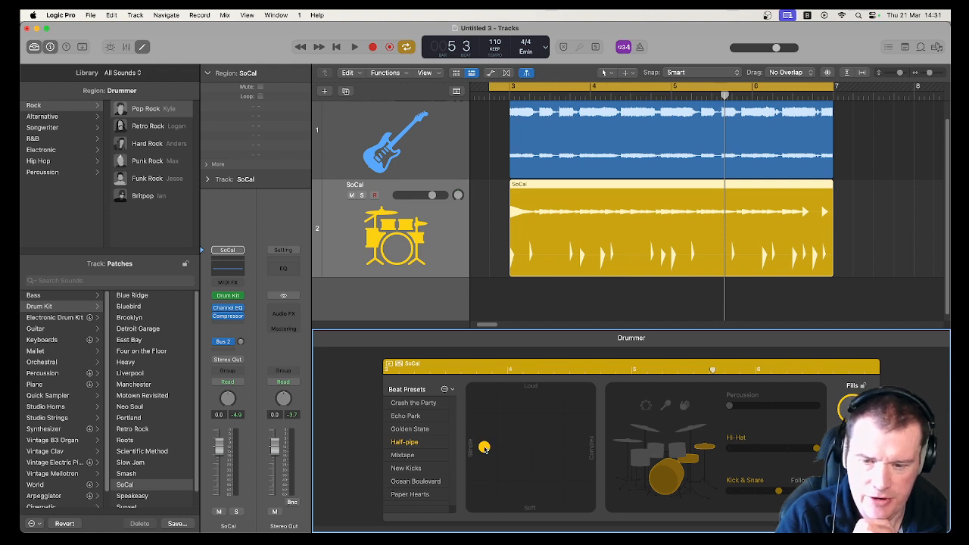
drag(484, 446, 529, 522)
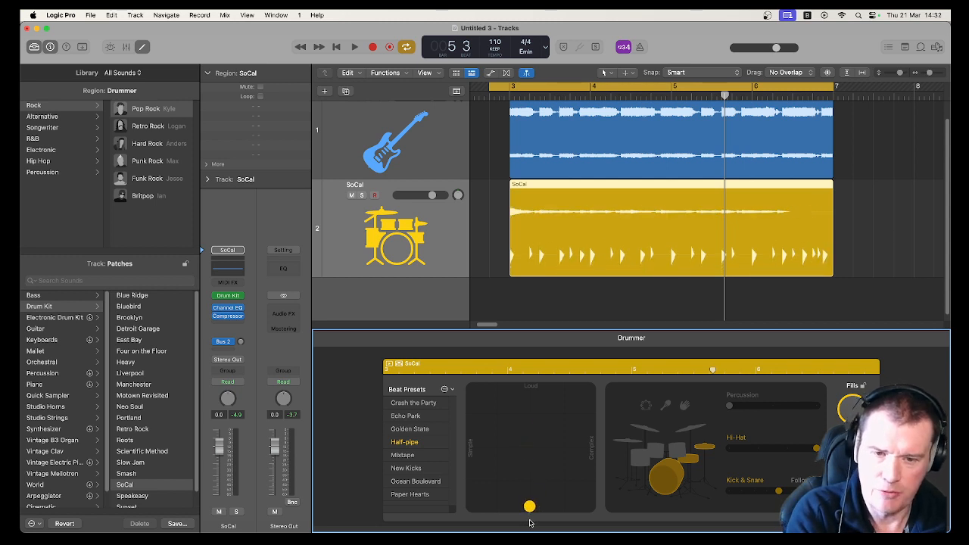
key(space)
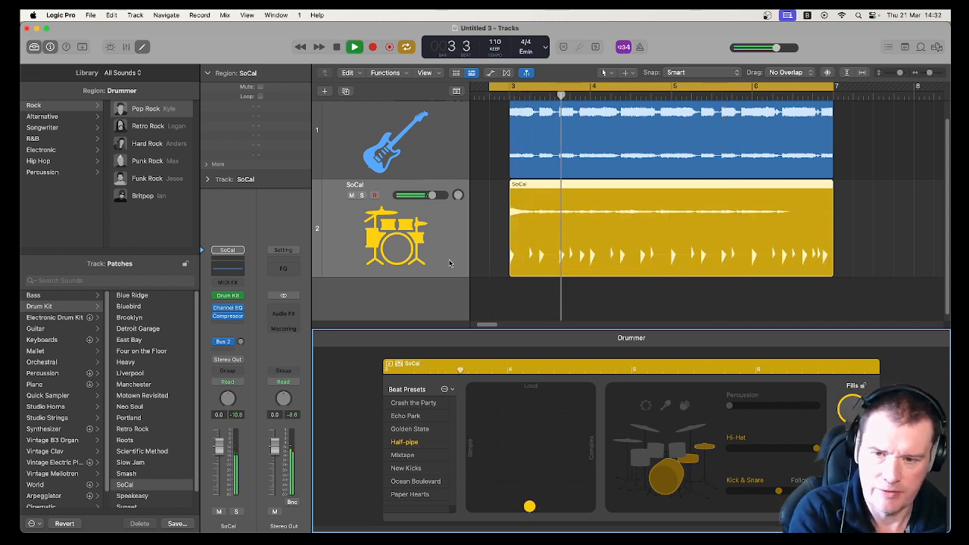
key(space)
- Mute the rhythm guitar track and play the drums on their own
scroll(465, 151, up, 2)
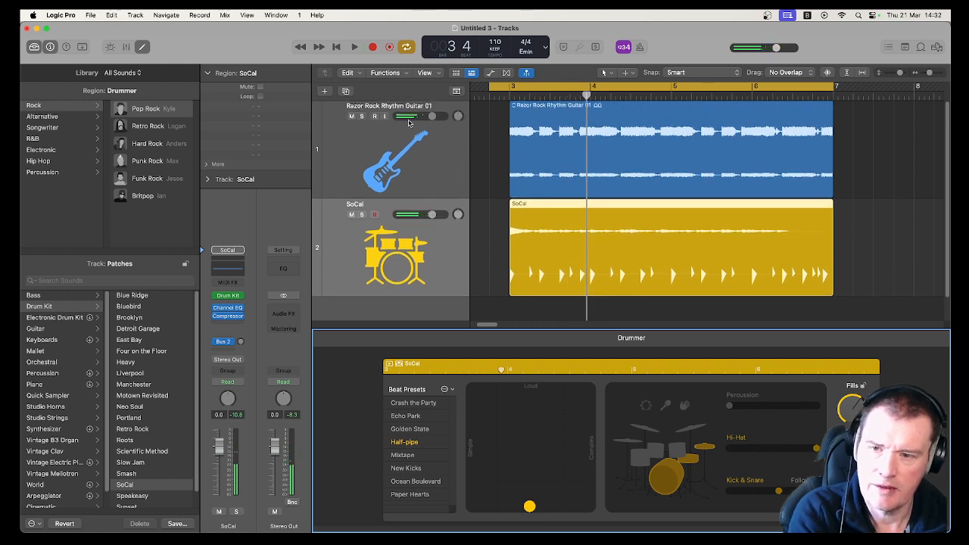
click(358, 117)
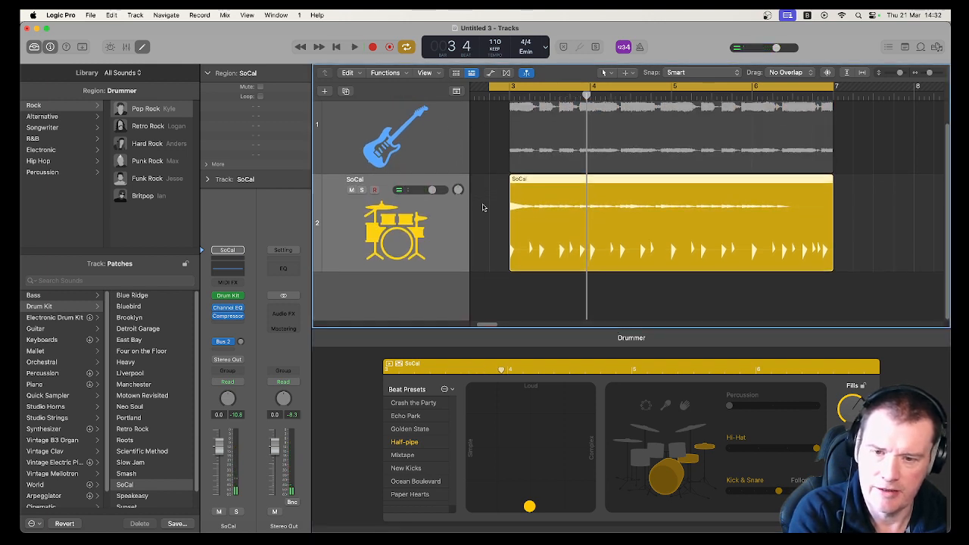
scroll(482, 206, down, 1)
key(space)
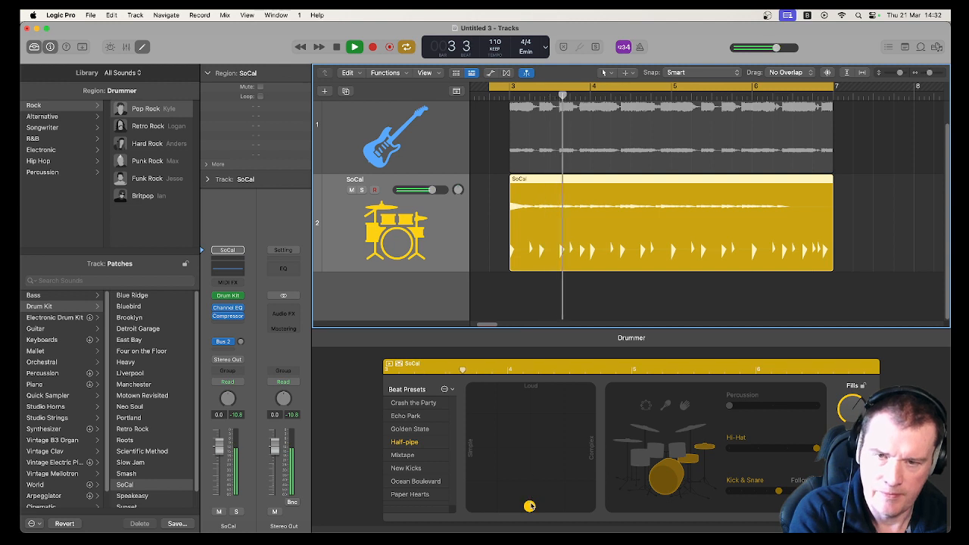
key(space)
- Move the pattern puck to the simple side, then the complex side, auditioning each position
drag(529, 506, 454, 451)
key(space)
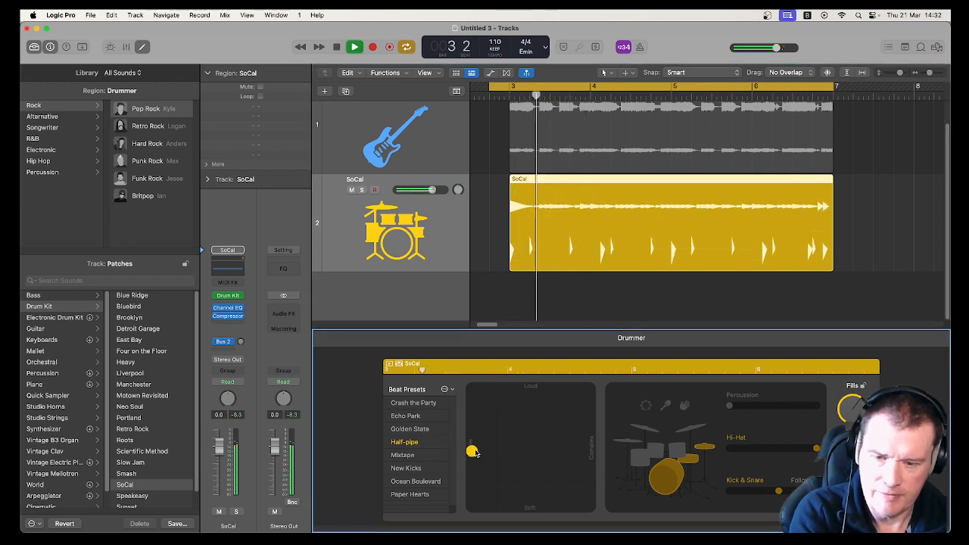
key(space)
drag(473, 451, 592, 451)
key(space)
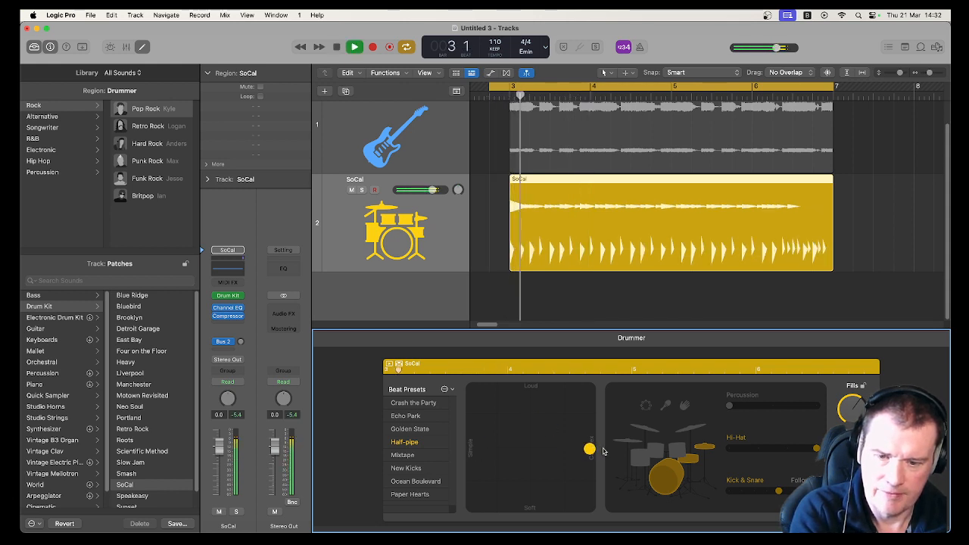
key(space)
- Move the pattern puck to the loud edge, then the loud complex corner, auditioning each position
drag(590, 449, 533, 387)
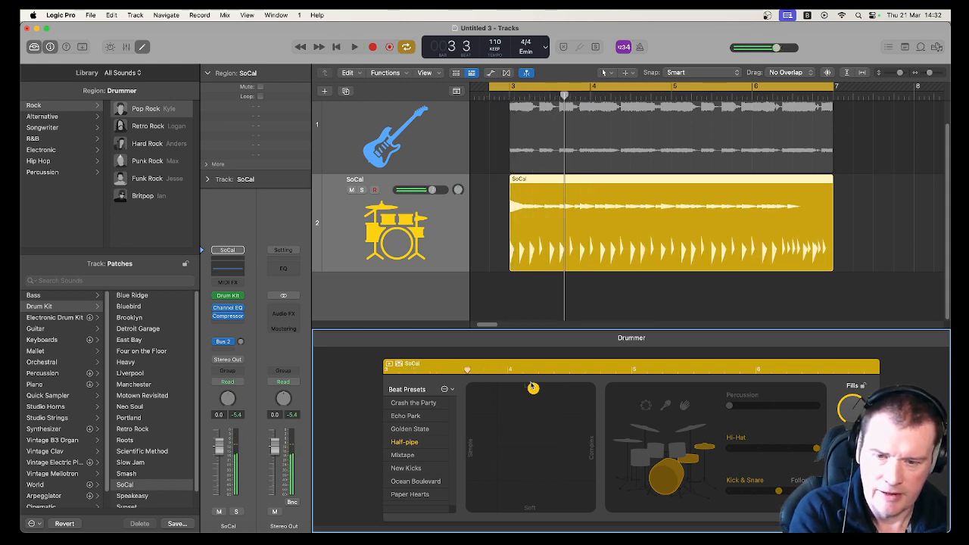
key(space)
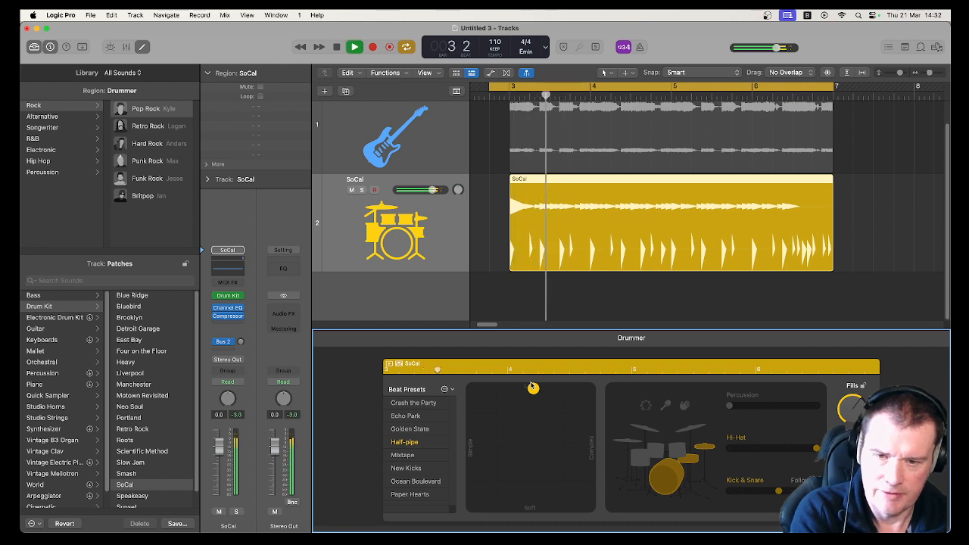
key(space)
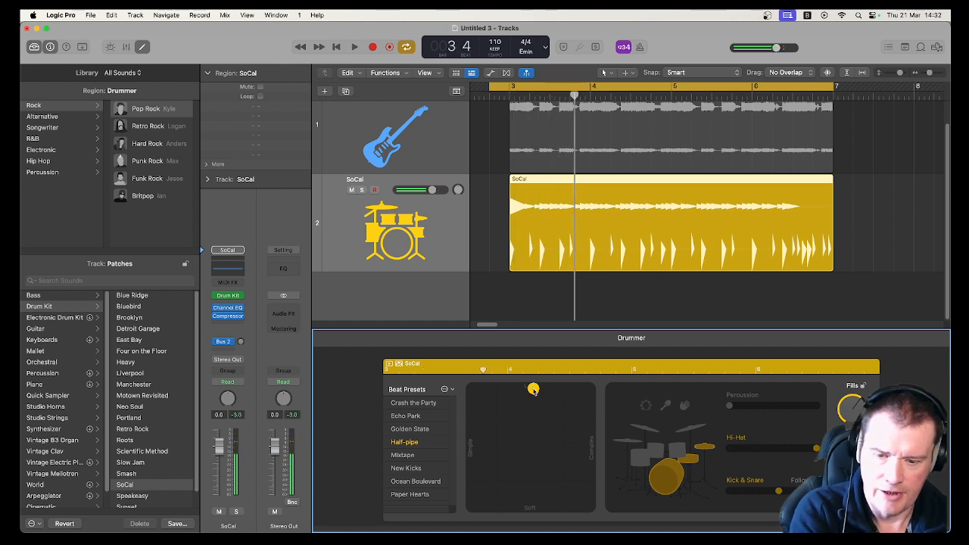
drag(533, 389, 589, 388)
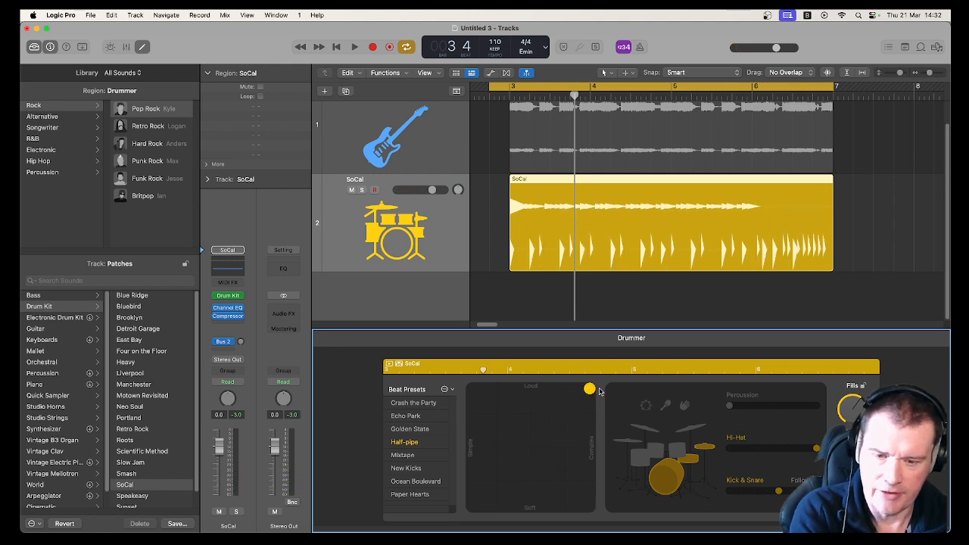
key(space)
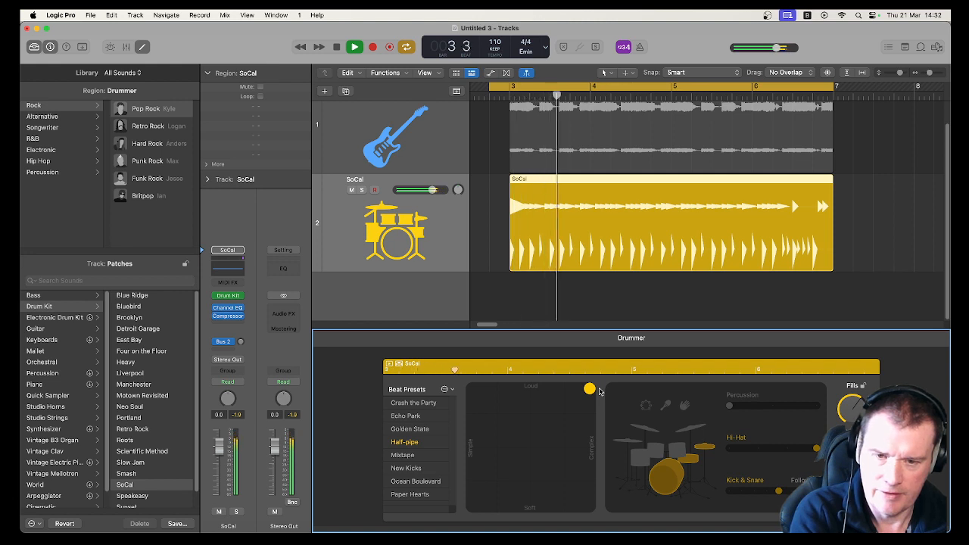
key(space)
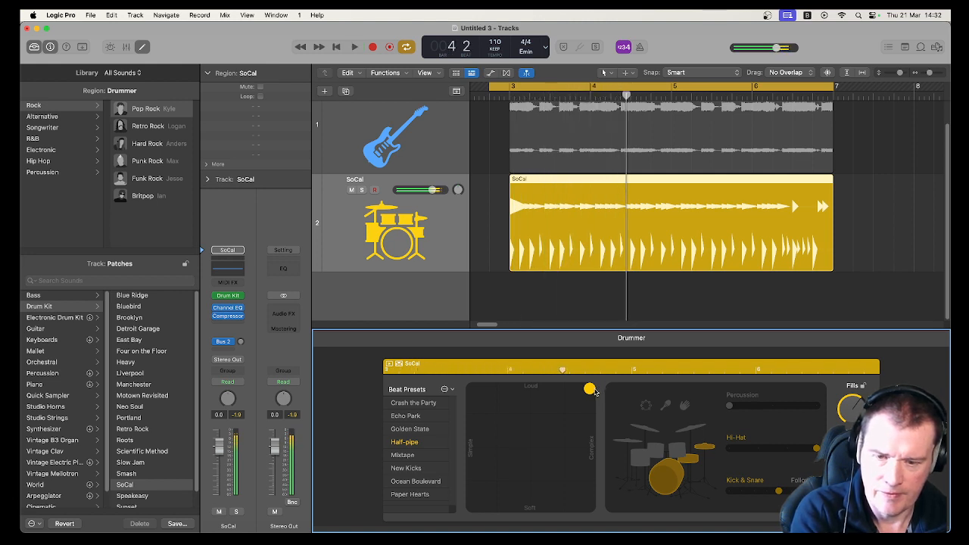
- Audition further pad positions during playback and settle on a moderately complex, mid-volume pattern
drag(587, 391, 472, 389)
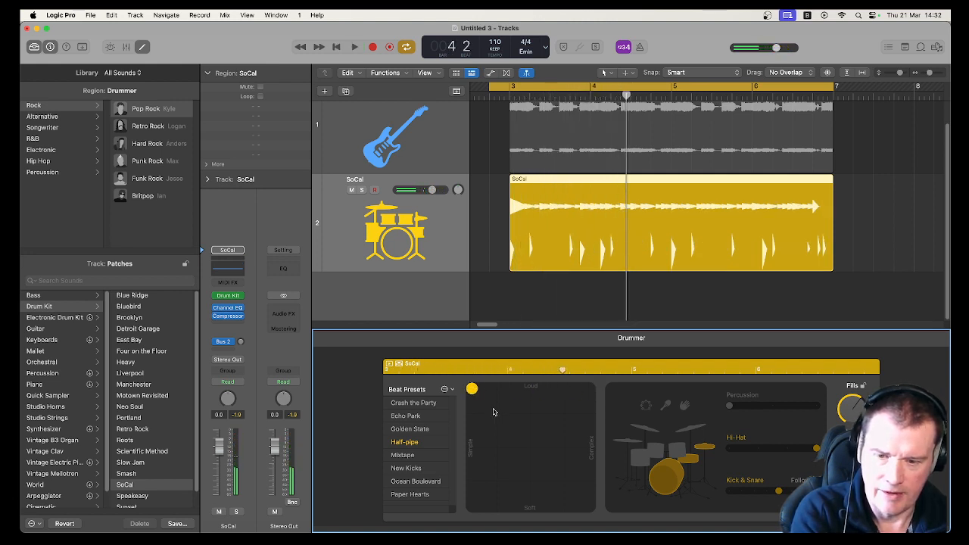
key(space)
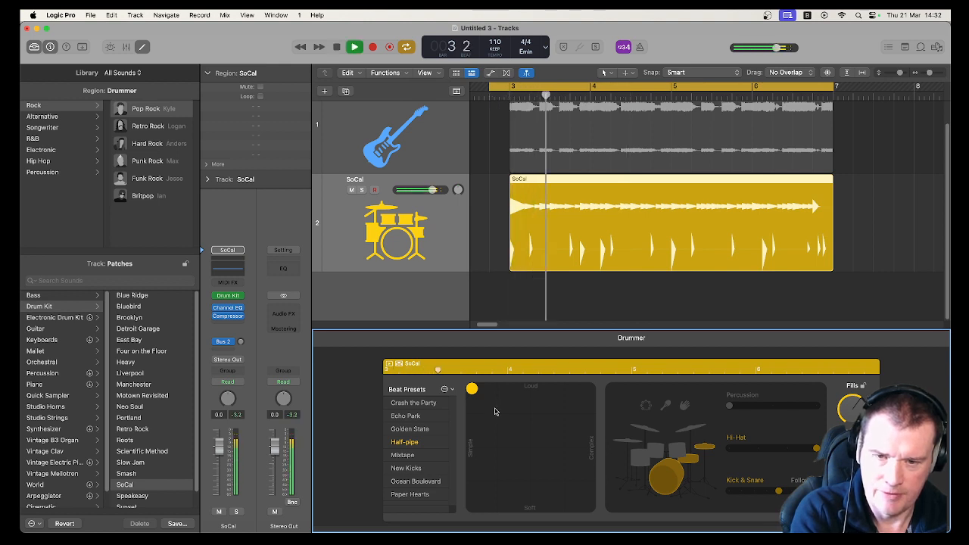
drag(474, 390, 559, 438)
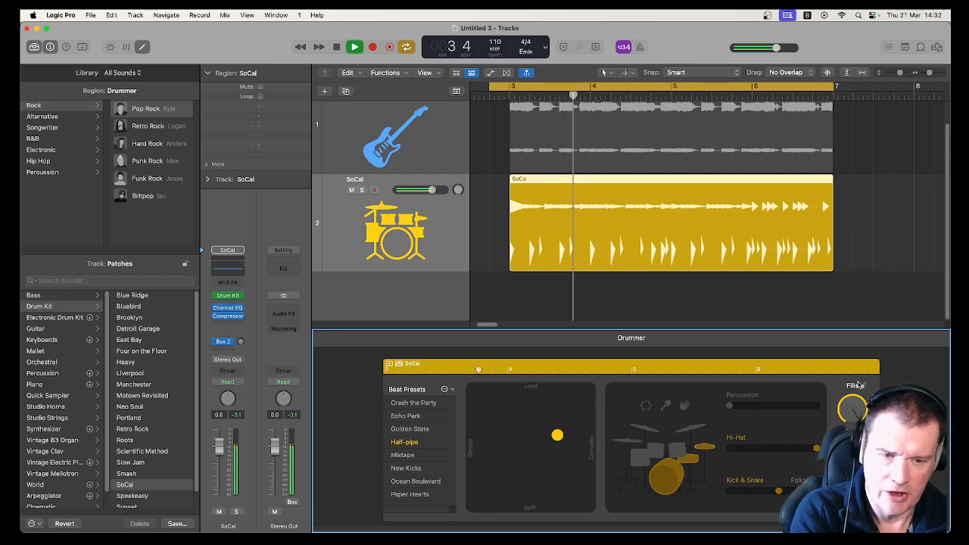
drag(557, 435, 588, 389)
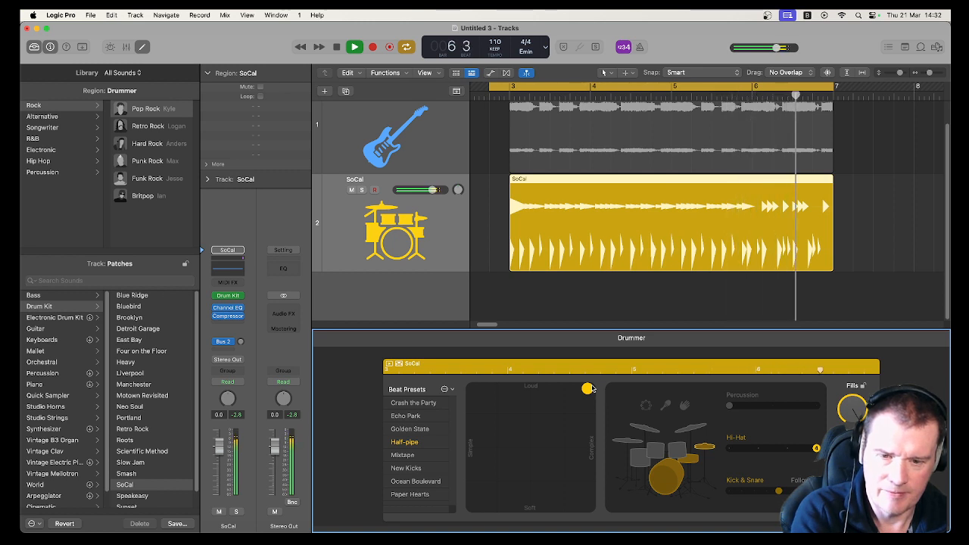
drag(590, 388, 579, 440)
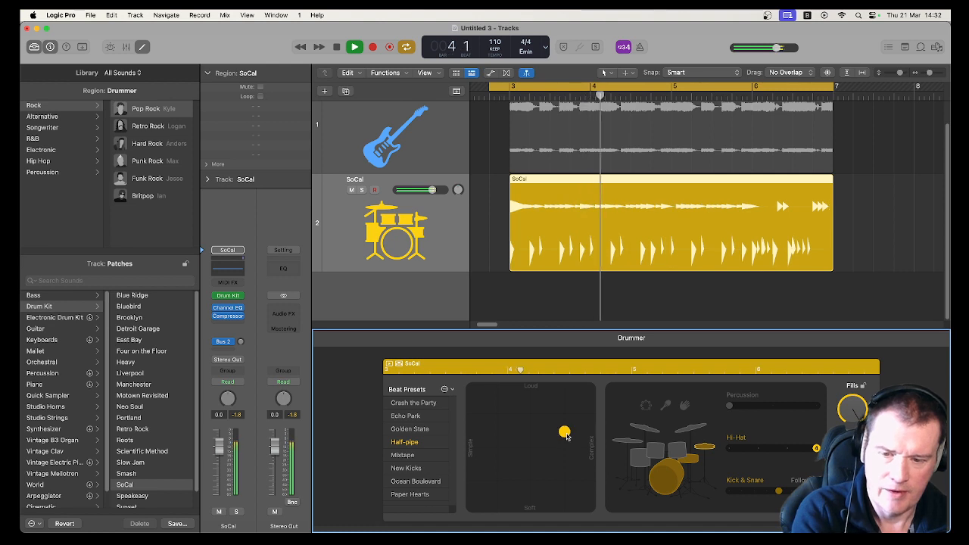
key(space)
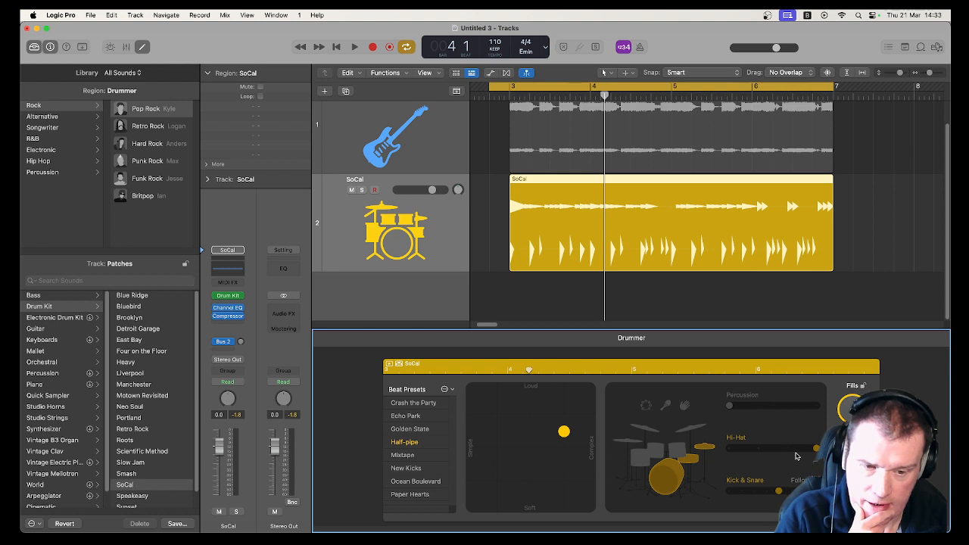
- Lower the Hi-Hat amount and try the tambourine, shaker and clap percussion, ending on the shaker
drag(787, 448, 757, 448)
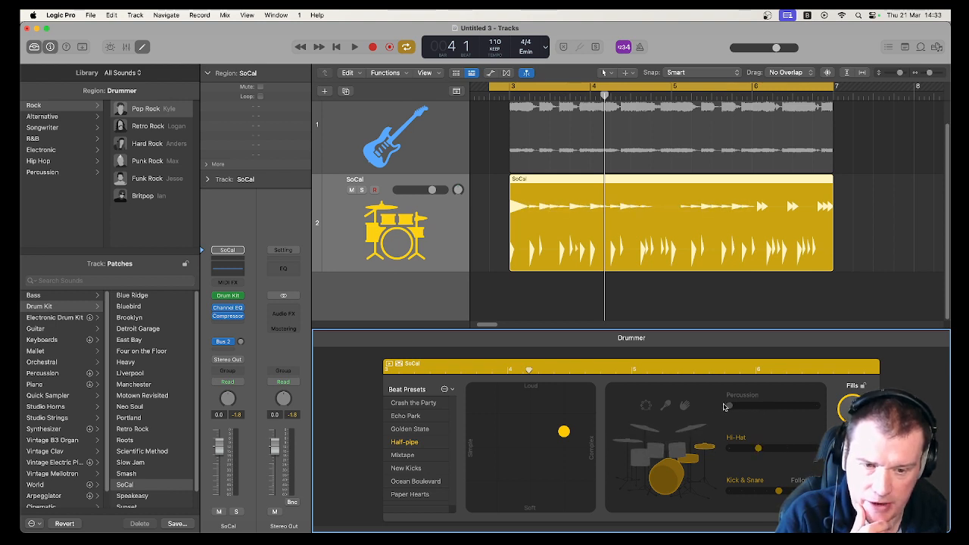
click(645, 405)
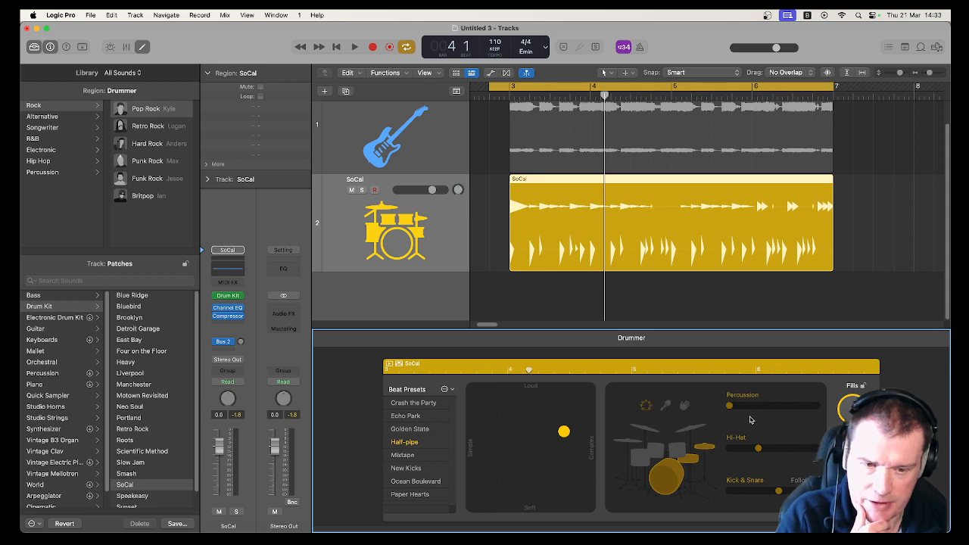
mouse_move(755, 413)
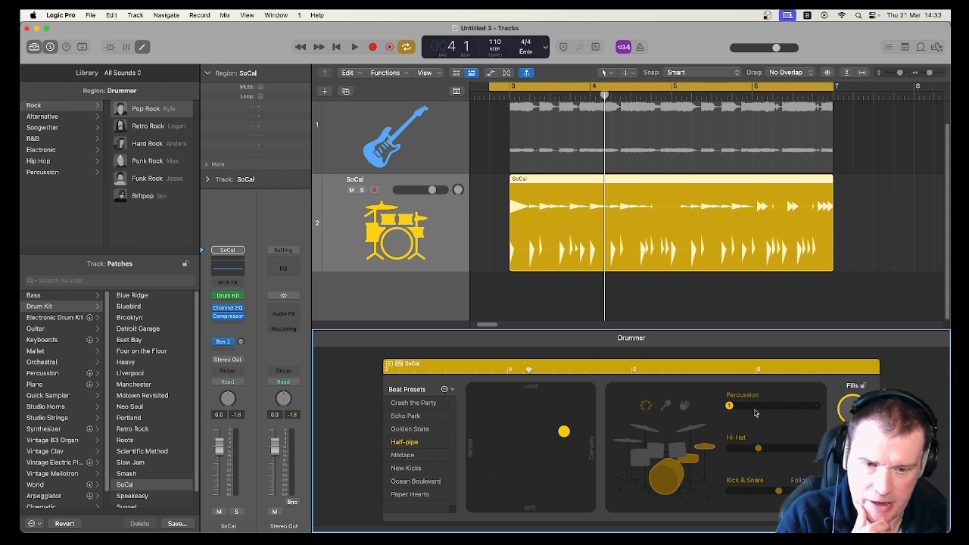
click(665, 406)
click(680, 408)
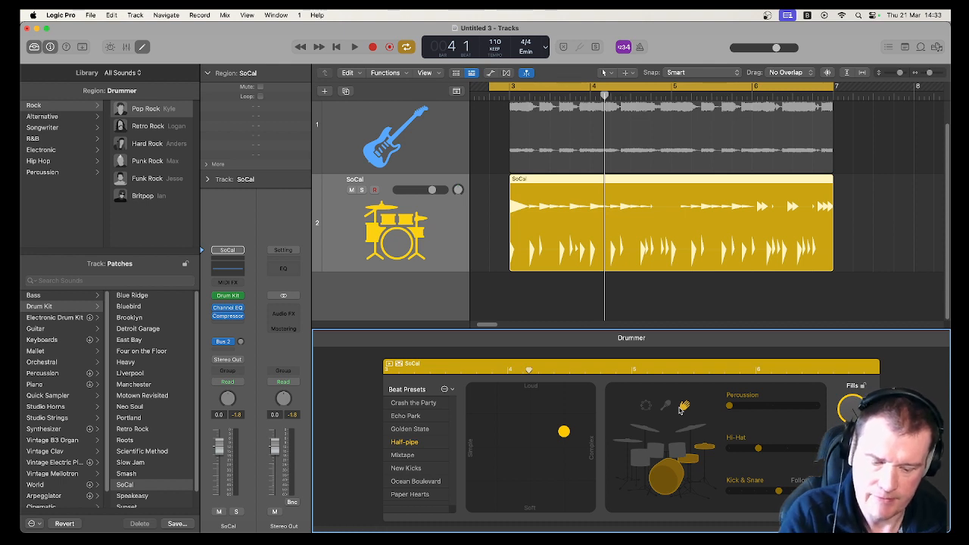
key(space)
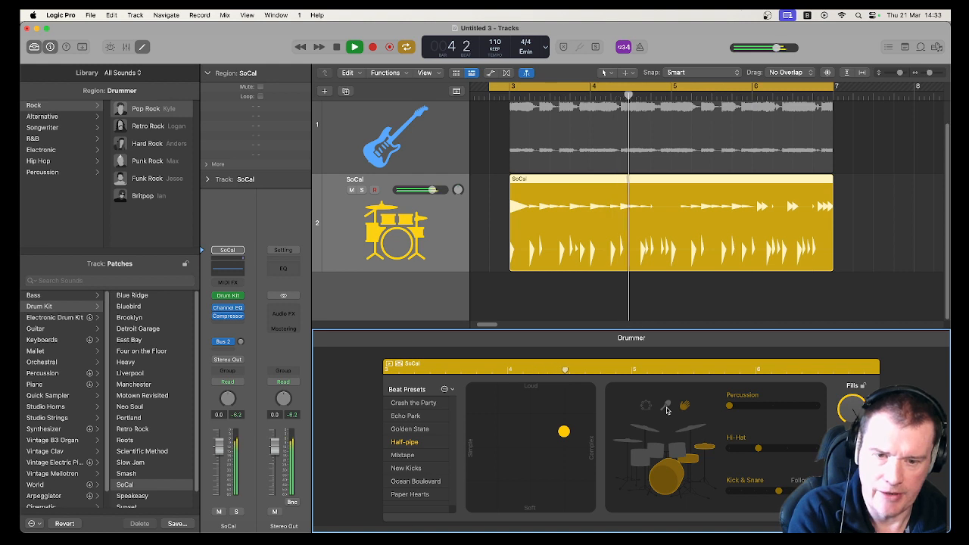
click(666, 407)
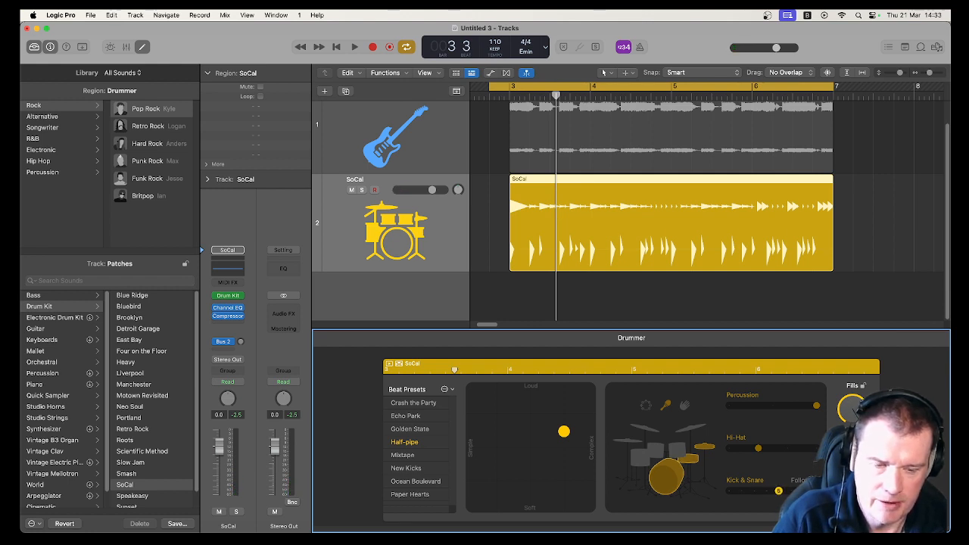
- Enable Follow for Kick & Snare and choose the Razor Rock Rhythm Guitar 01 track to follow
click(815, 479)
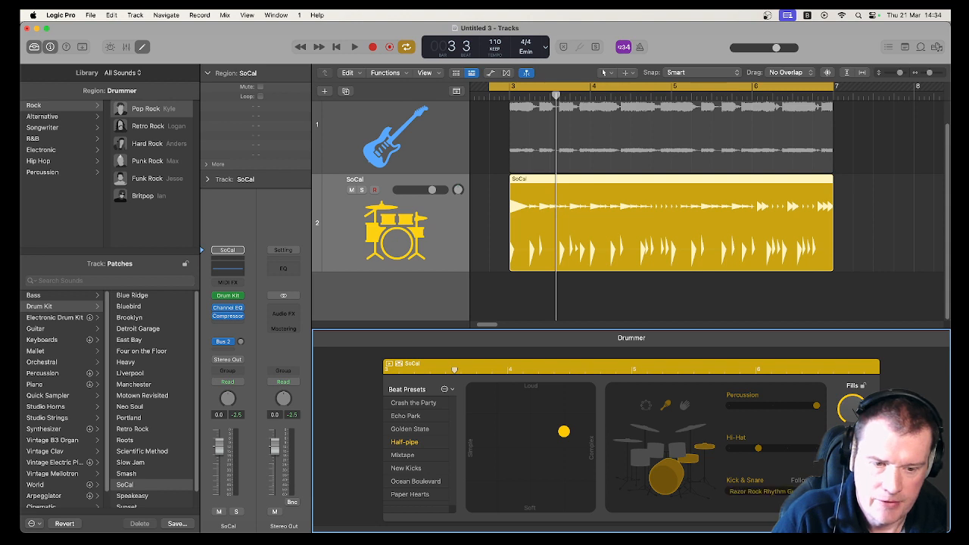
click(760, 491)
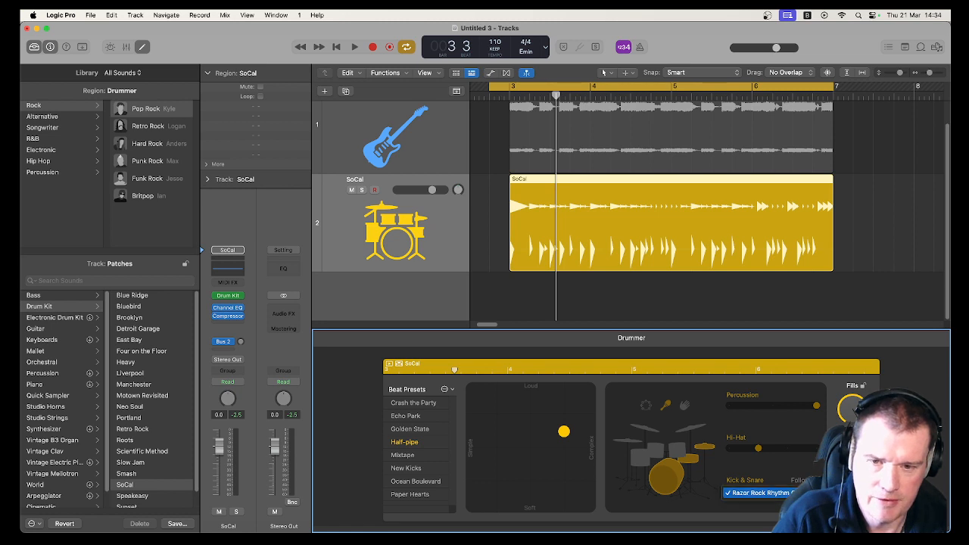
click(761, 492)
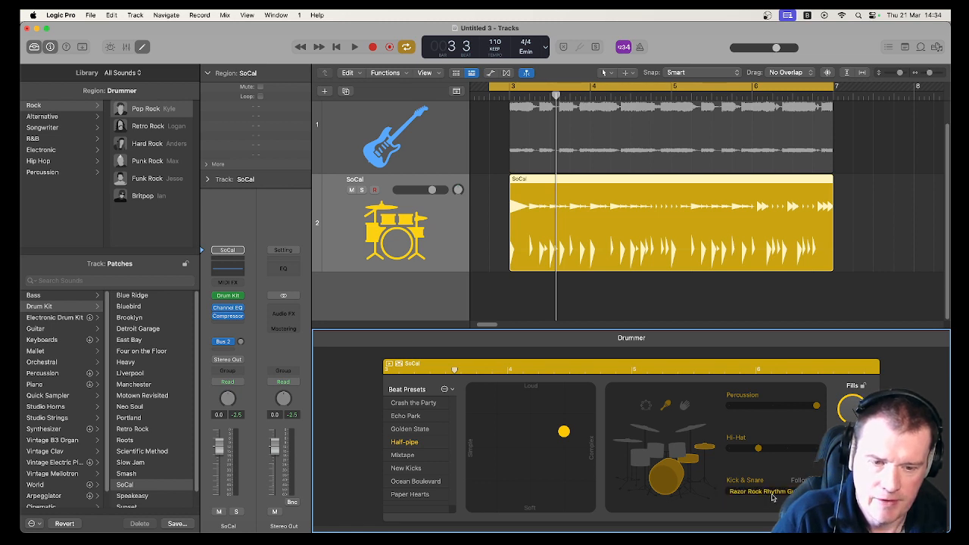
- Unmute the rhythm guitar track and play both tracks together
scroll(360, 135, up, 1)
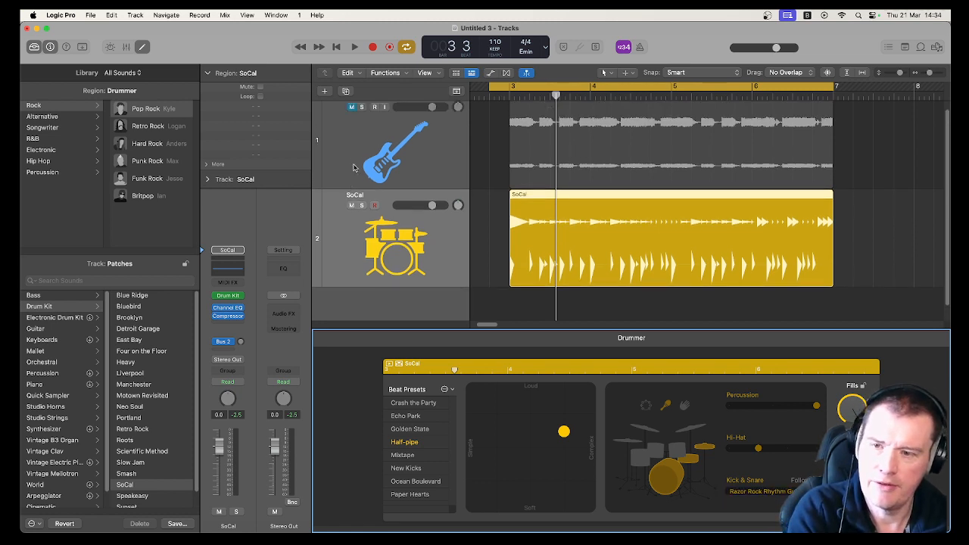
click(351, 108)
key(space)
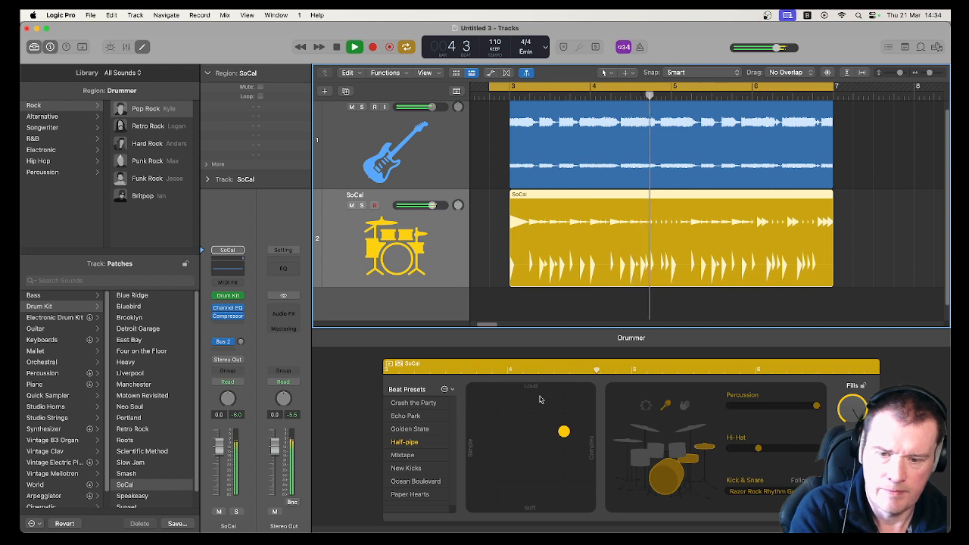
key(space)
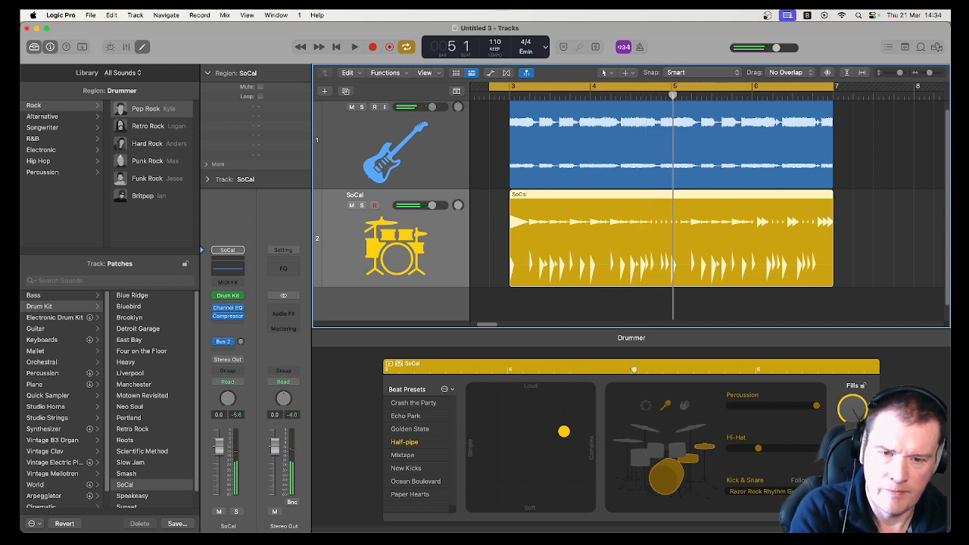
- Open the drummer's detail controls for Feel, Ghost Notes and Hi-Hat
click(793, 477)
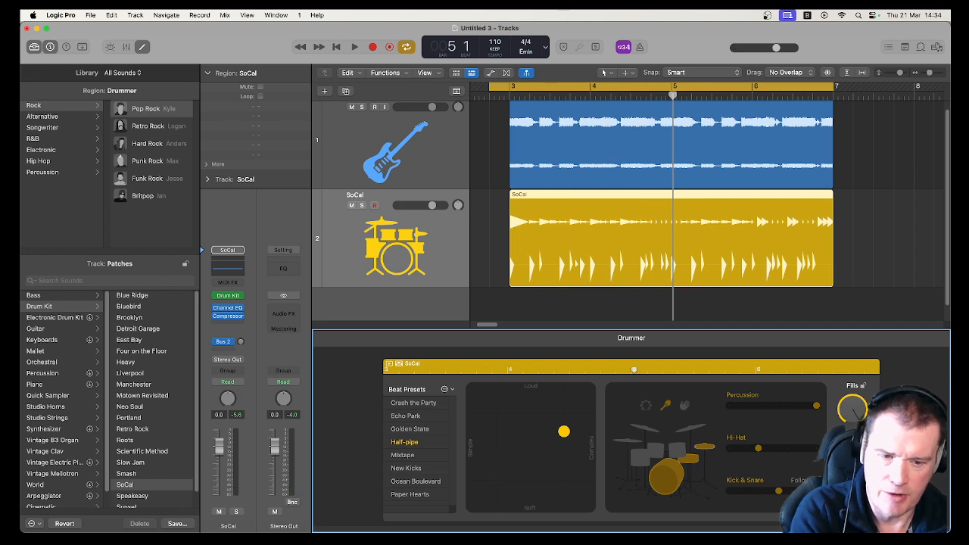
click(815, 479)
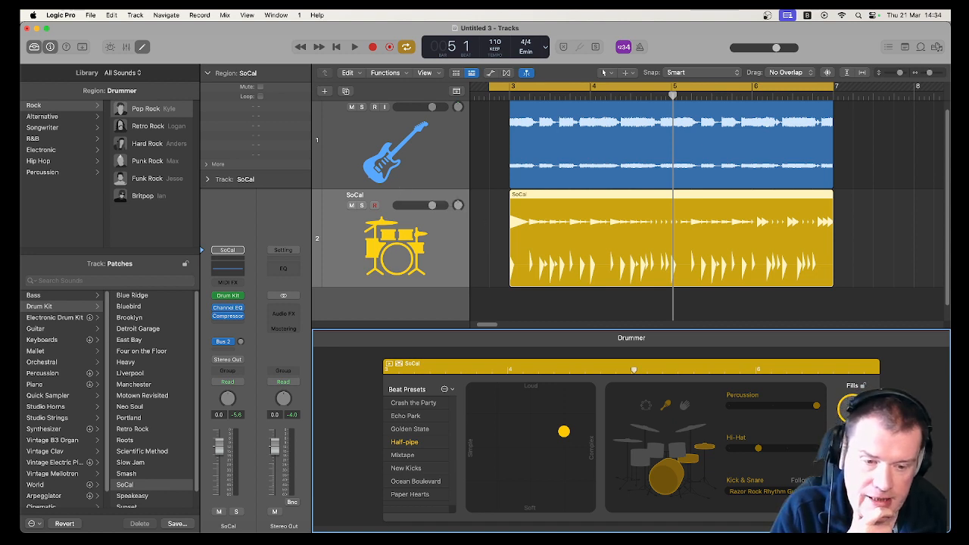
click(853, 503)
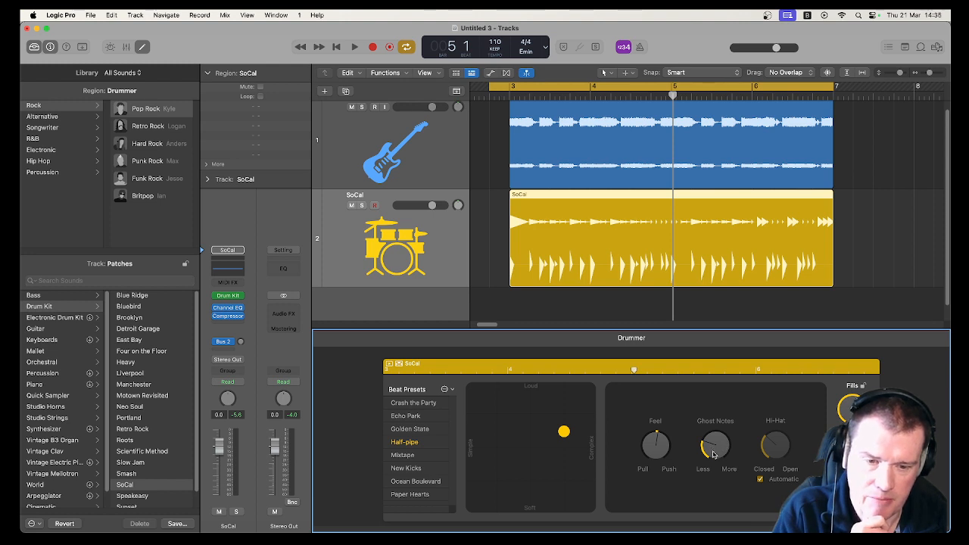
- Raise the Ghost Notes amount and toggle the Hi-Hat Automatic option off and back on
drag(713, 454, 715, 435)
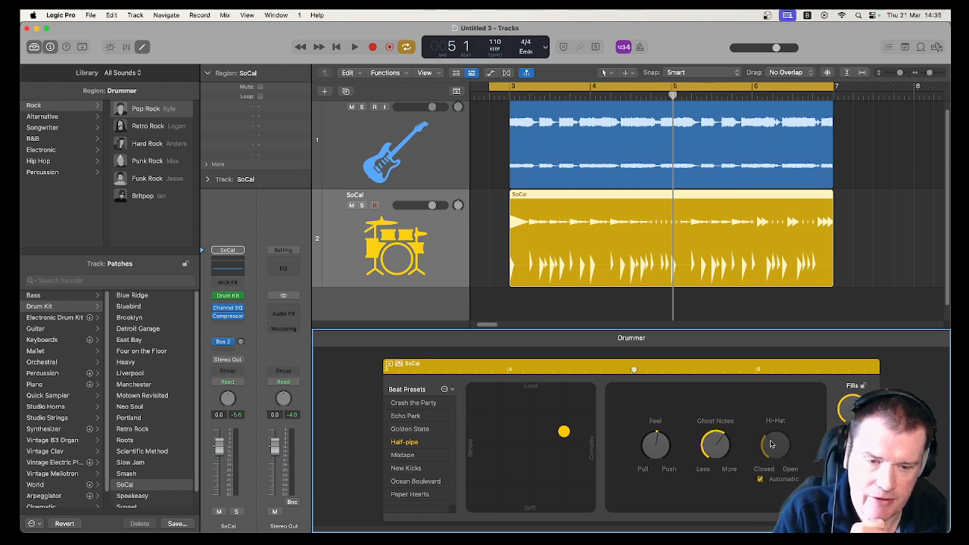
click(759, 480)
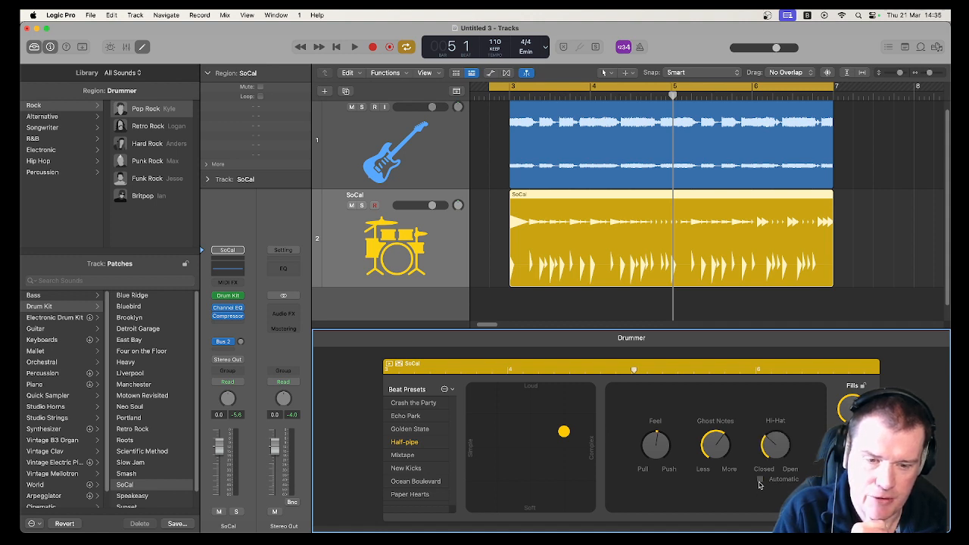
click(760, 480)
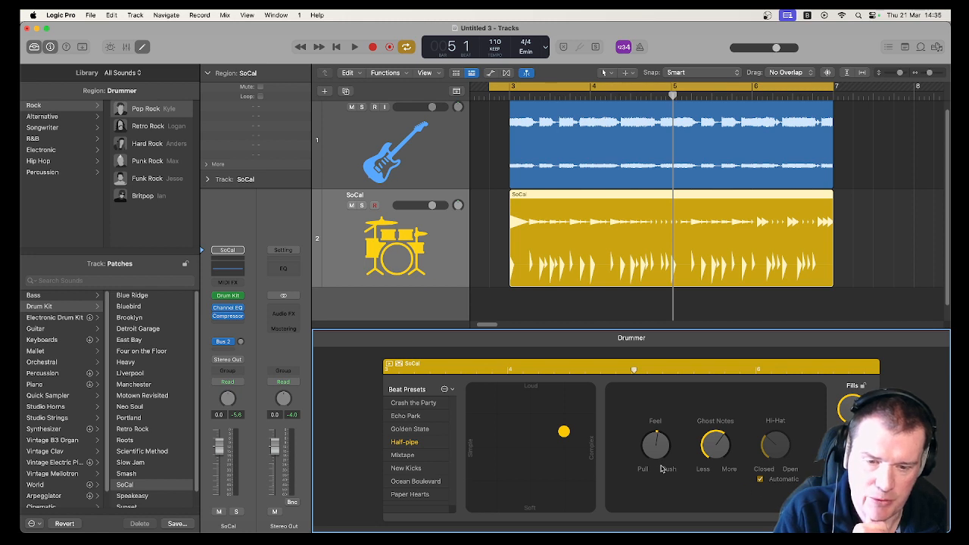
- Try pushing and then pulling the Feel knob, playing the drums back after each change
drag(657, 459, 658, 443)
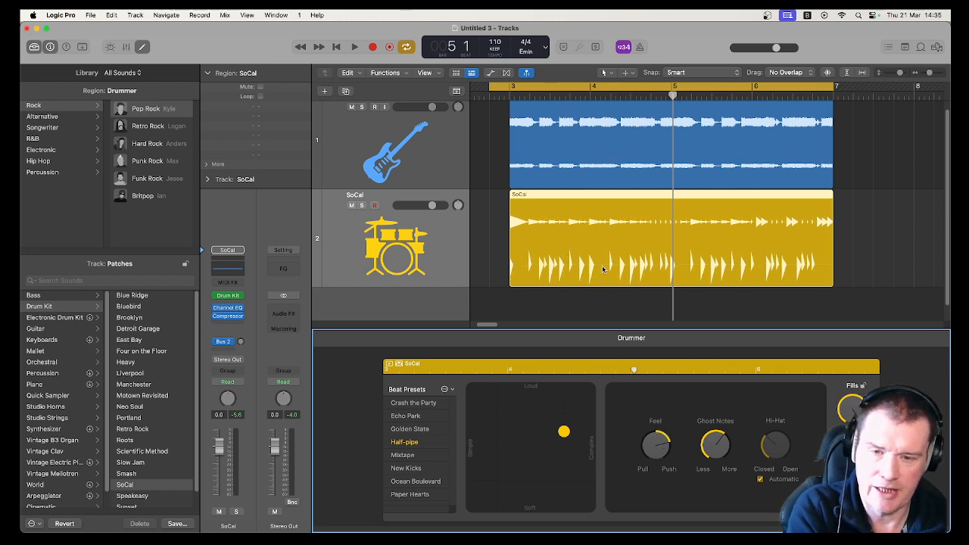
key(space)
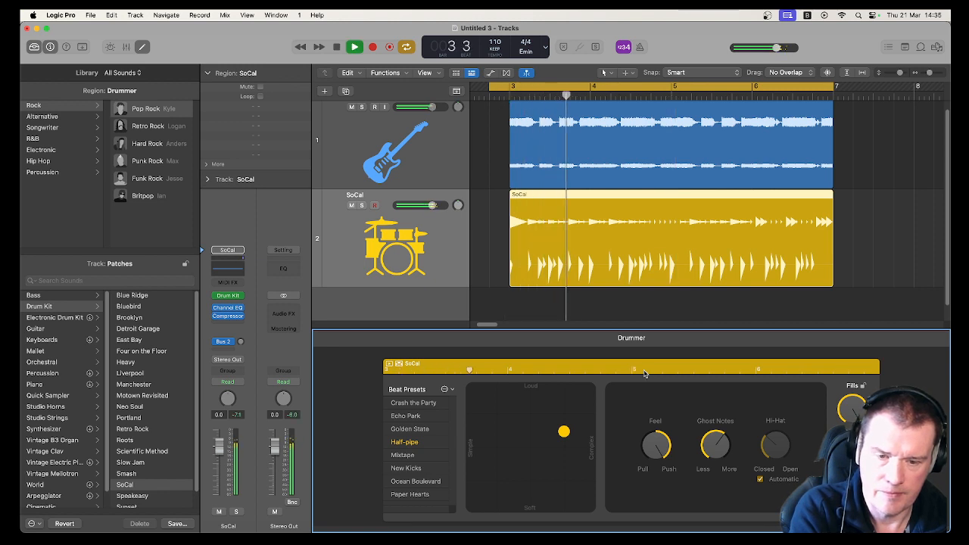
key(space)
drag(657, 444, 657, 485)
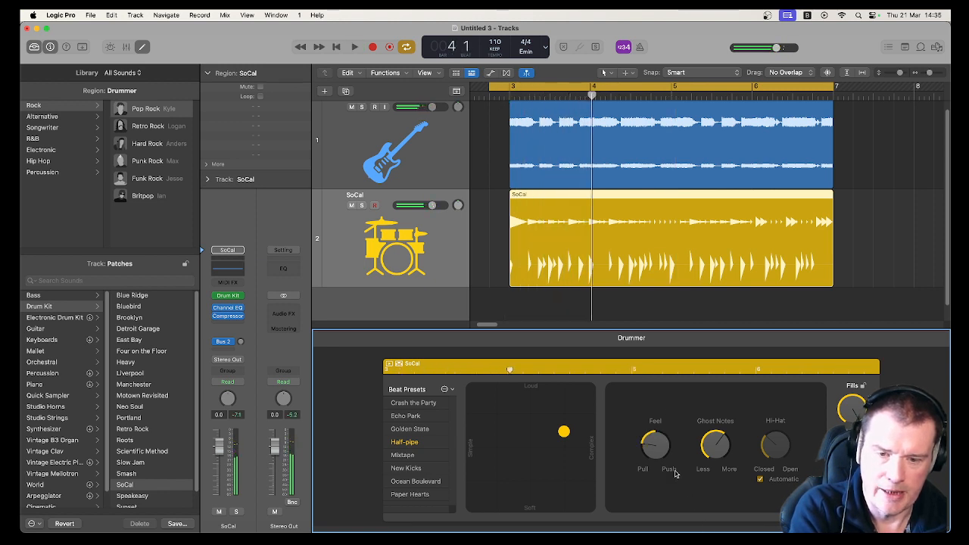
key(space)
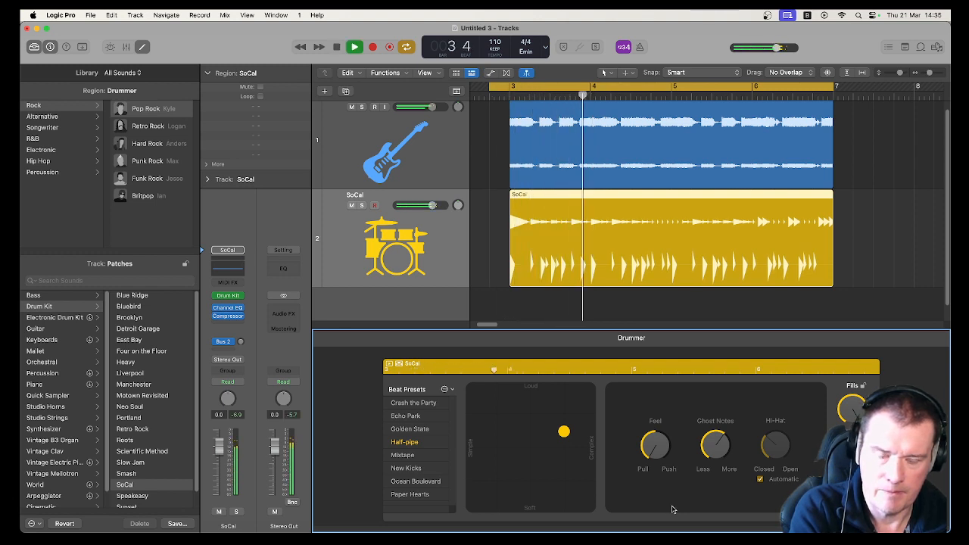
key(space)
- Return the Feel knob to its centre position and play back to check the groove
drag(656, 452, 655, 421)
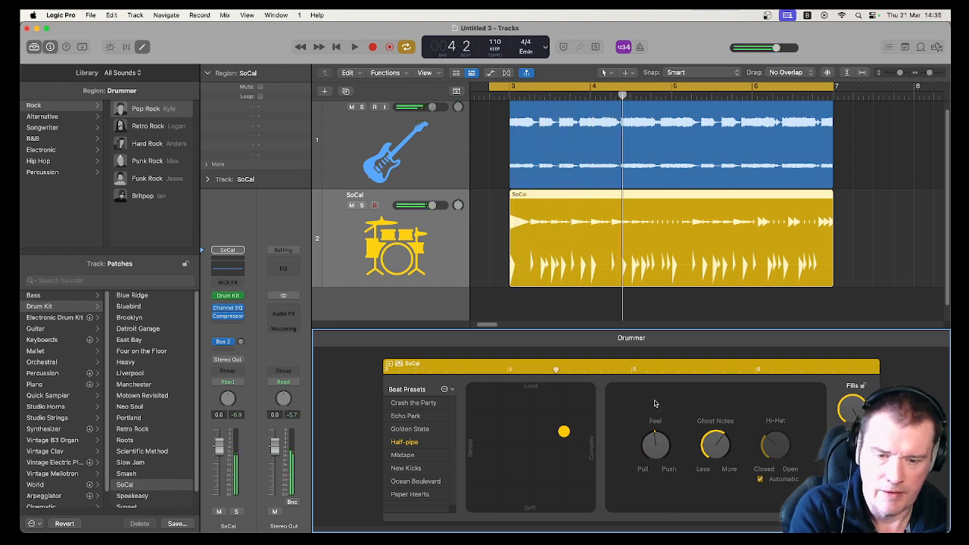
key(space)
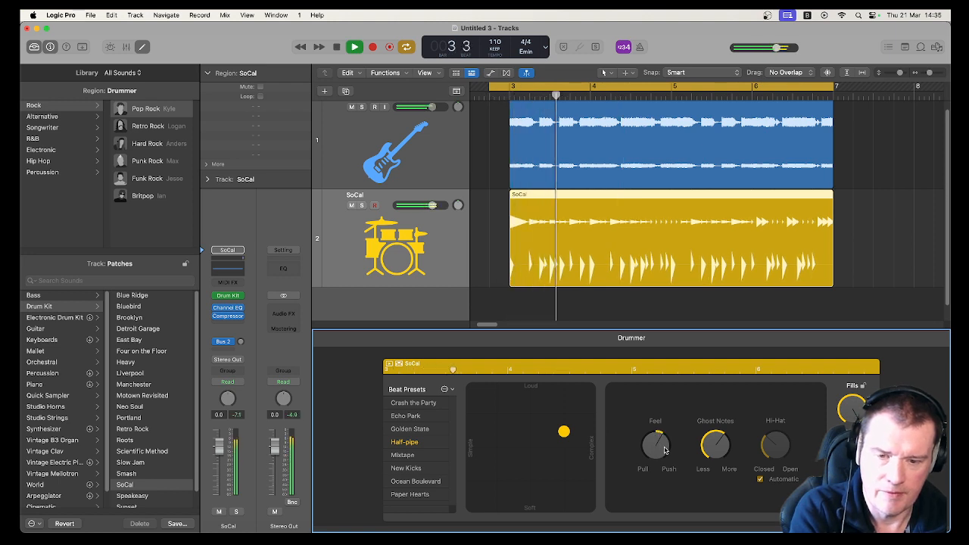
key(space)
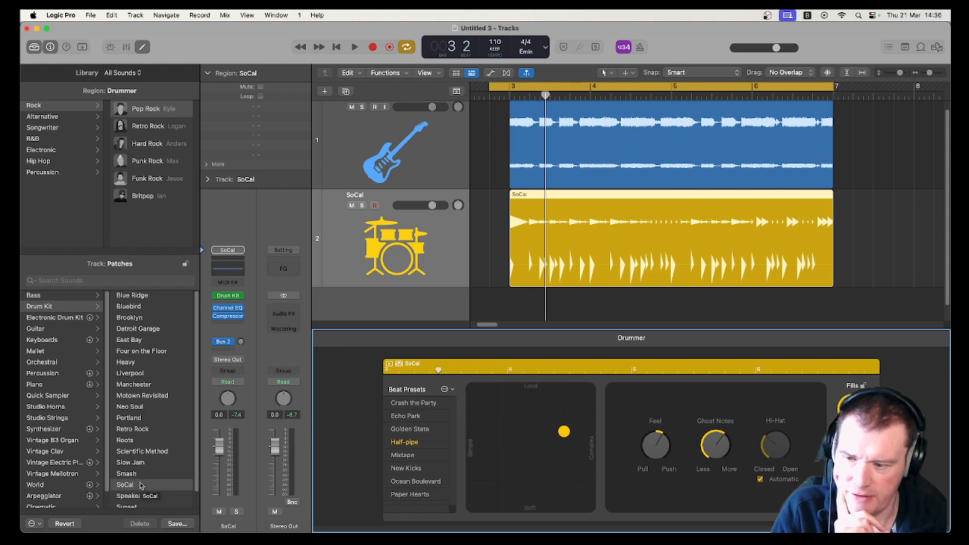
- Try the Liverpool and Heavy drum kit patches, playing back with Heavy
click(140, 374)
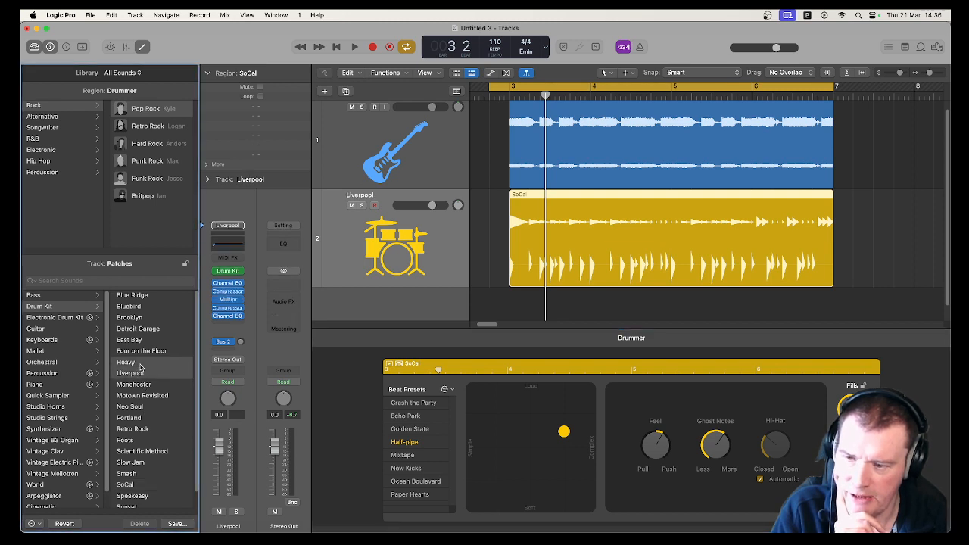
click(140, 364)
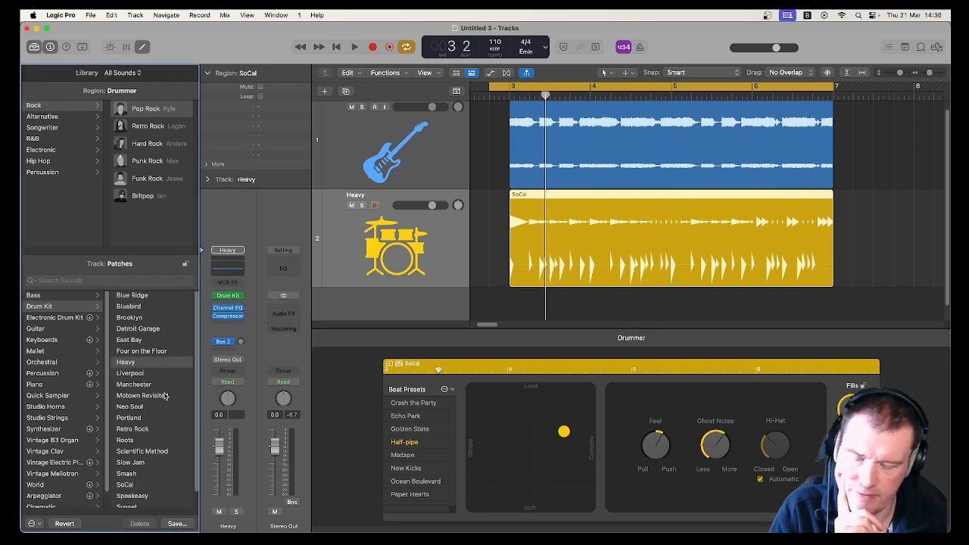
key(space)
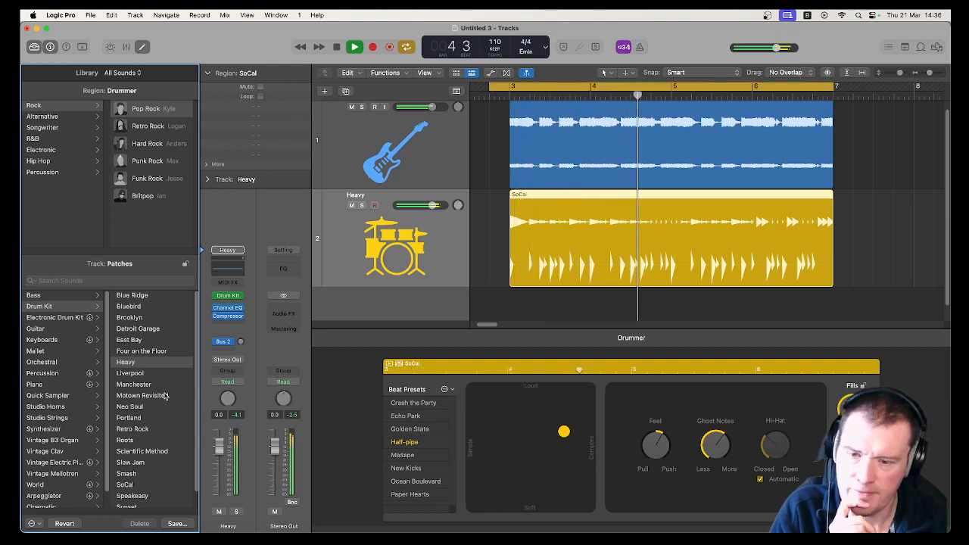
key(space)
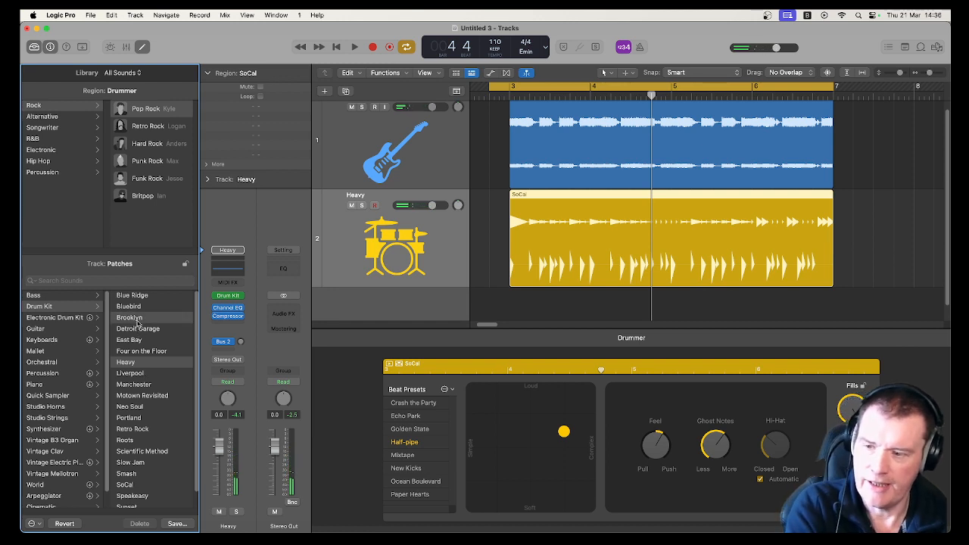
- Select the Brooklyn drum kit patch for the drummer and play it back
click(137, 318)
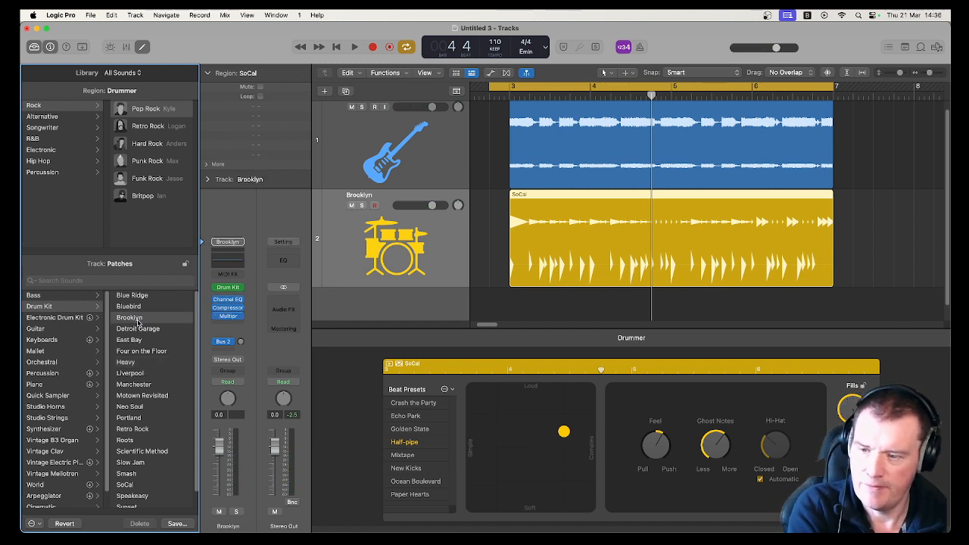
key(space)
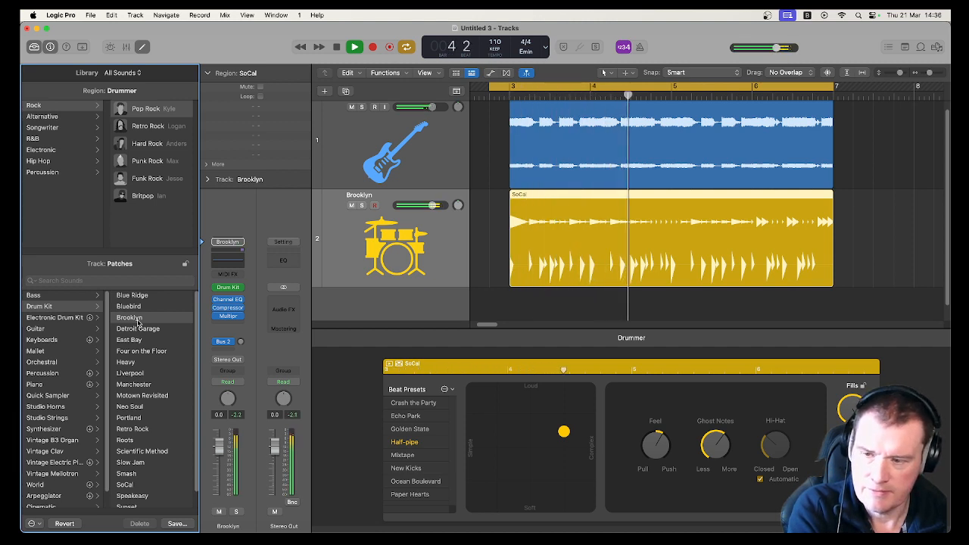
key(space)
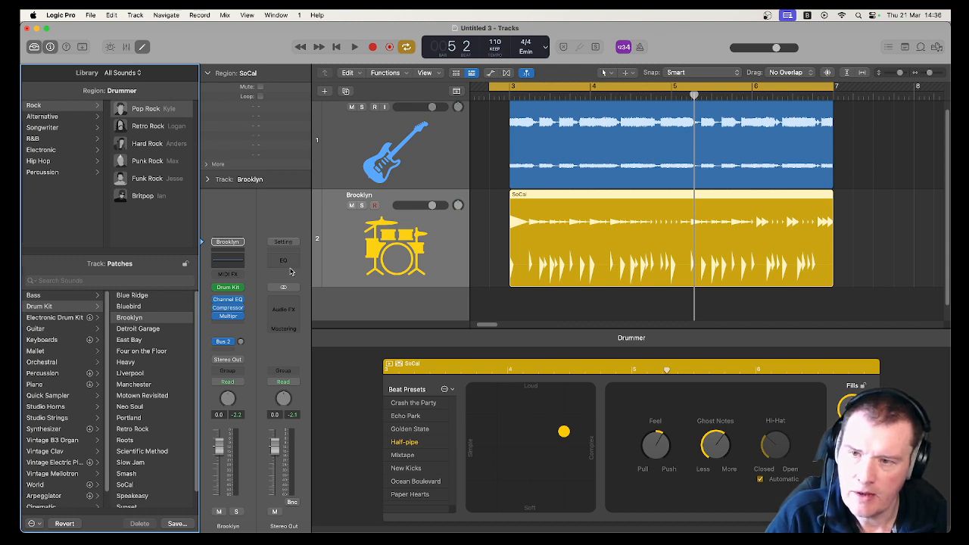
- Mute the Brooklyn drummer track
right_click(517, 198)
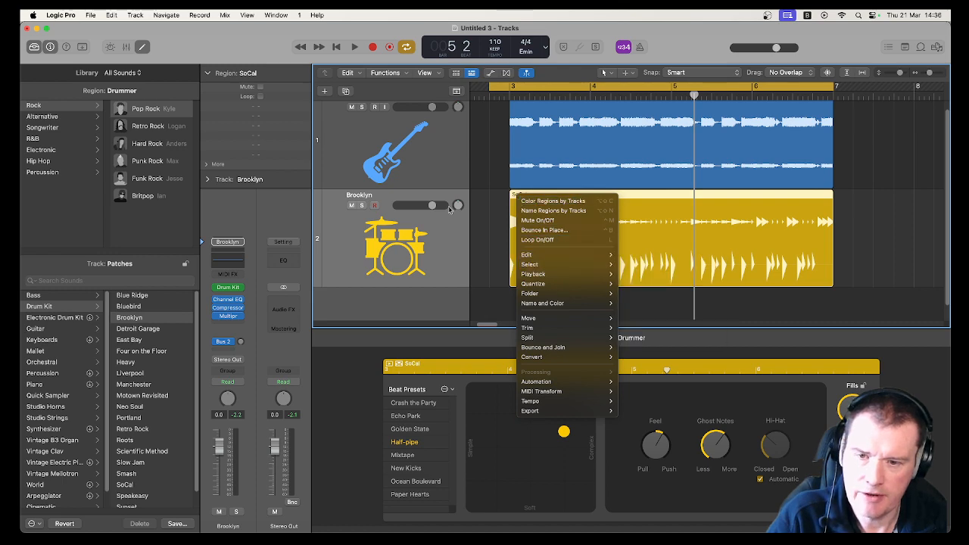
click(445, 242)
click(351, 205)
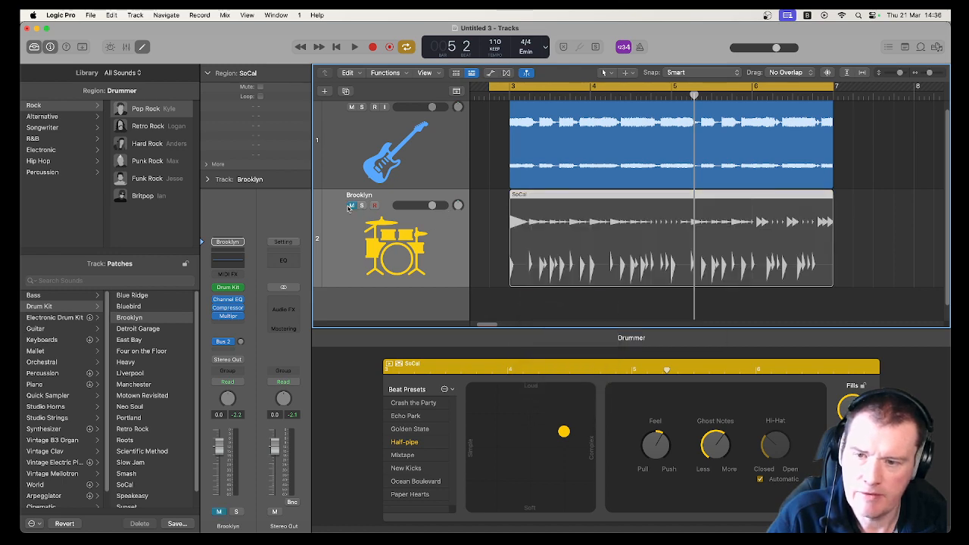
- Create a new Drummer track in the Hip Hop genre and play it back
click(325, 93)
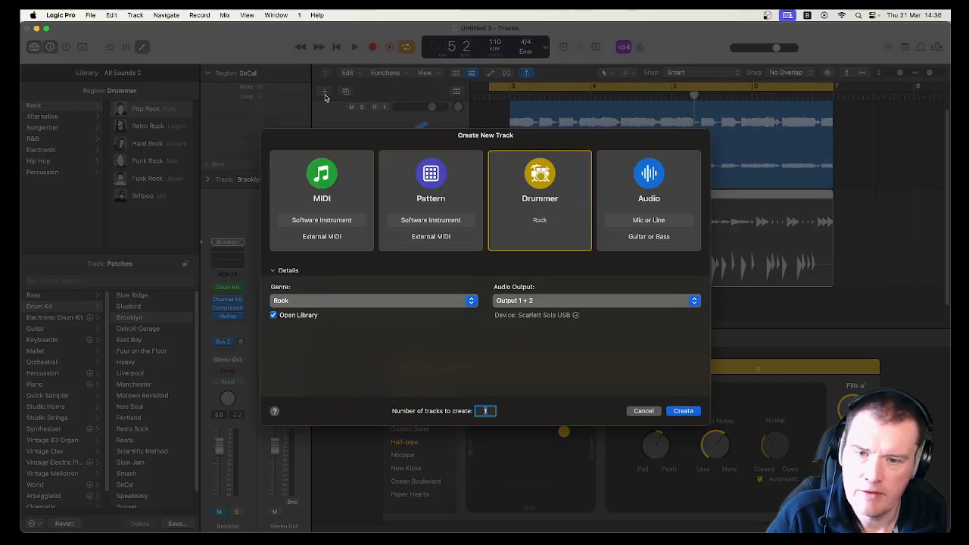
click(457, 302)
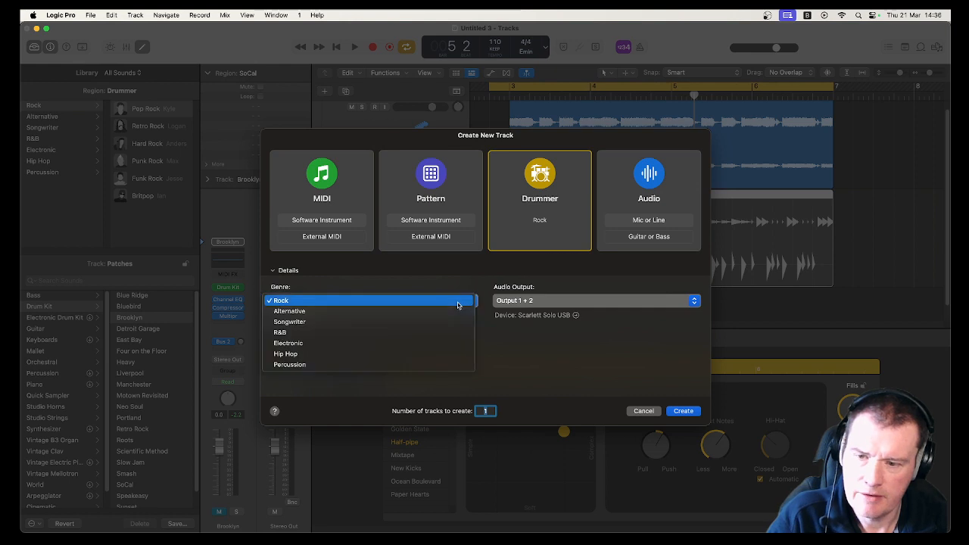
click(399, 352)
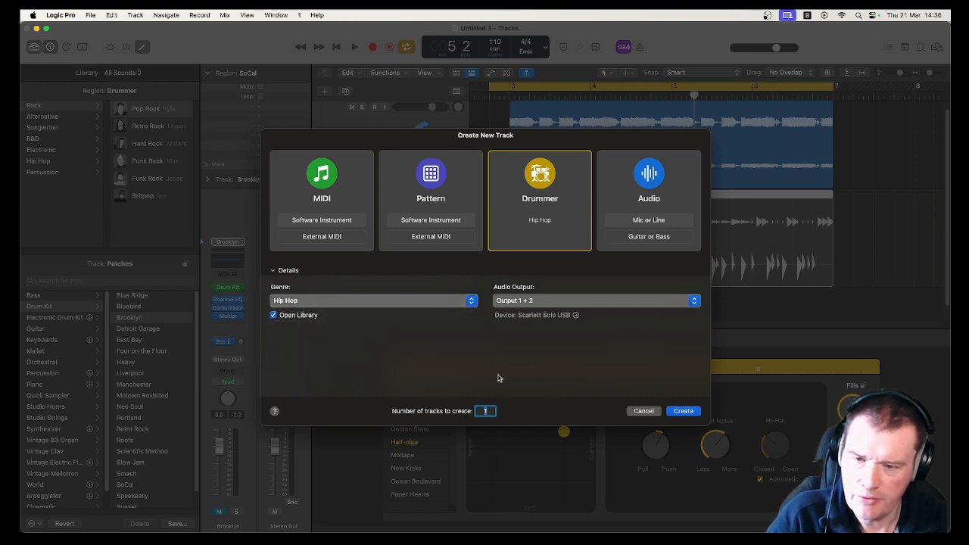
click(680, 412)
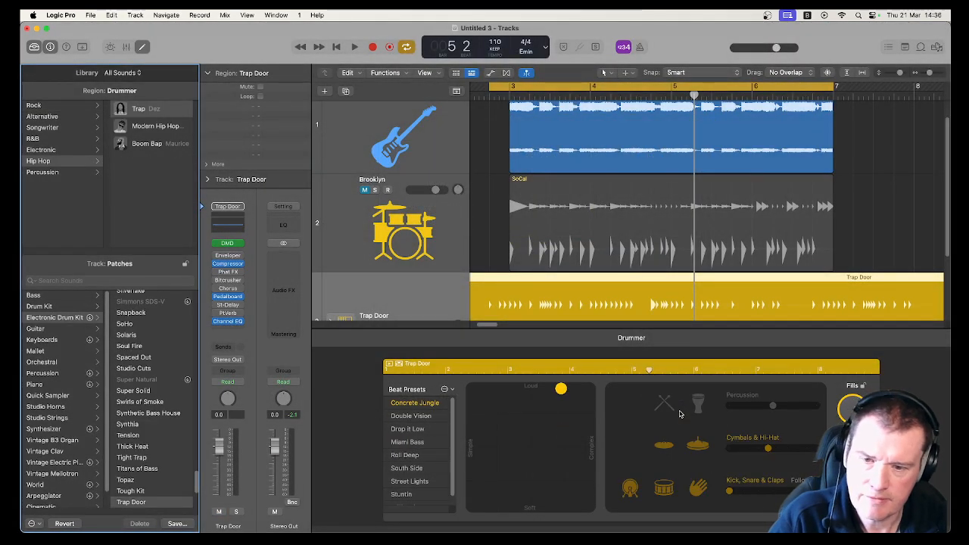
key(space)
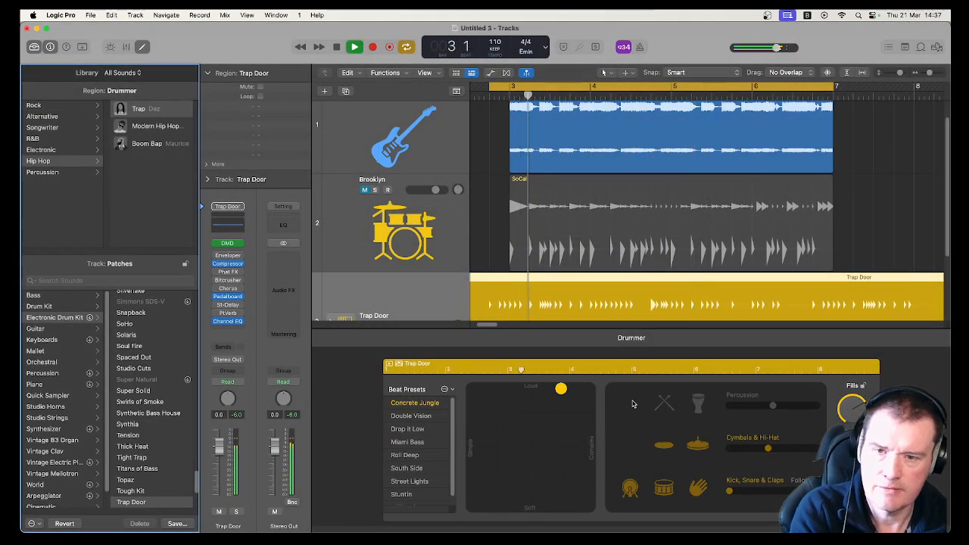
key(space)
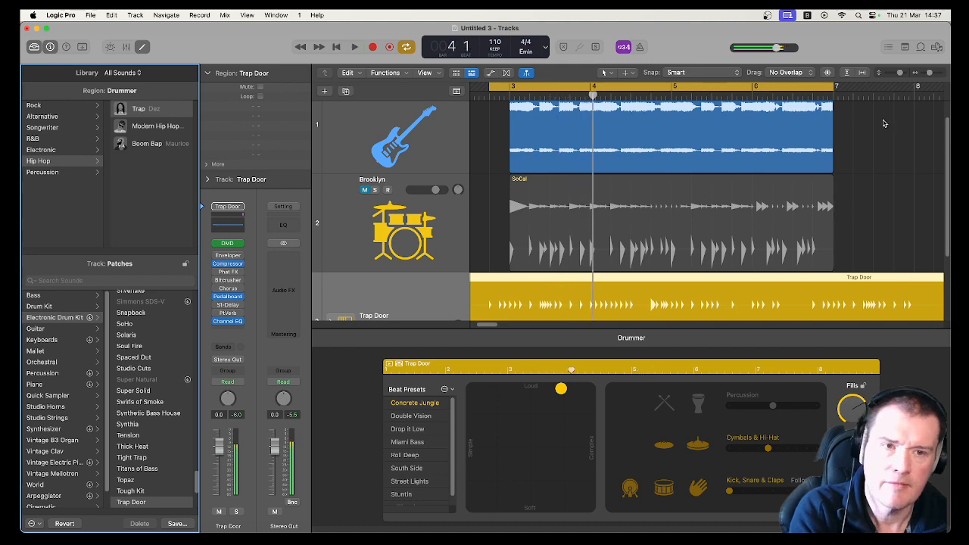
- Move the new Trap Door region to start at bar 3 and trim its end to bar 7, then play it
drag(929, 72, 926, 76)
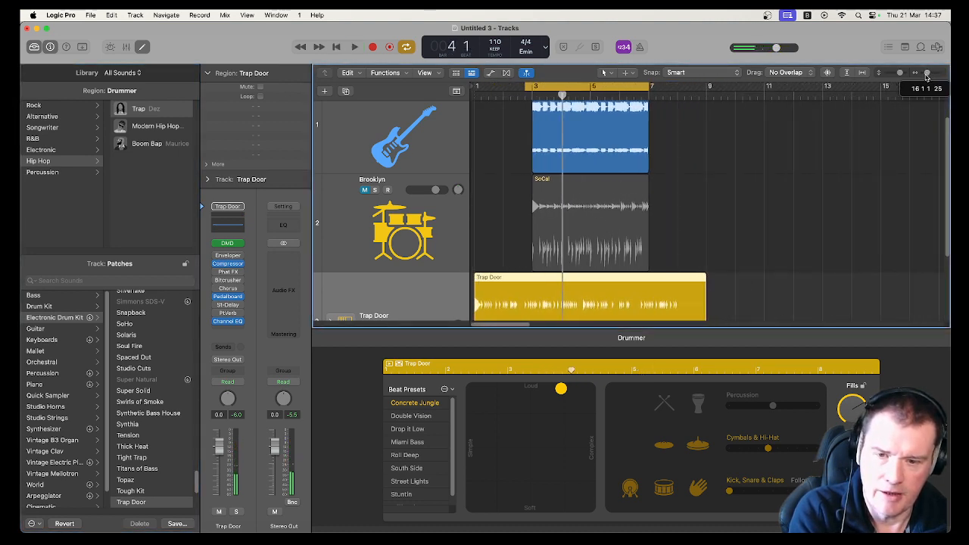
drag(593, 277, 651, 281)
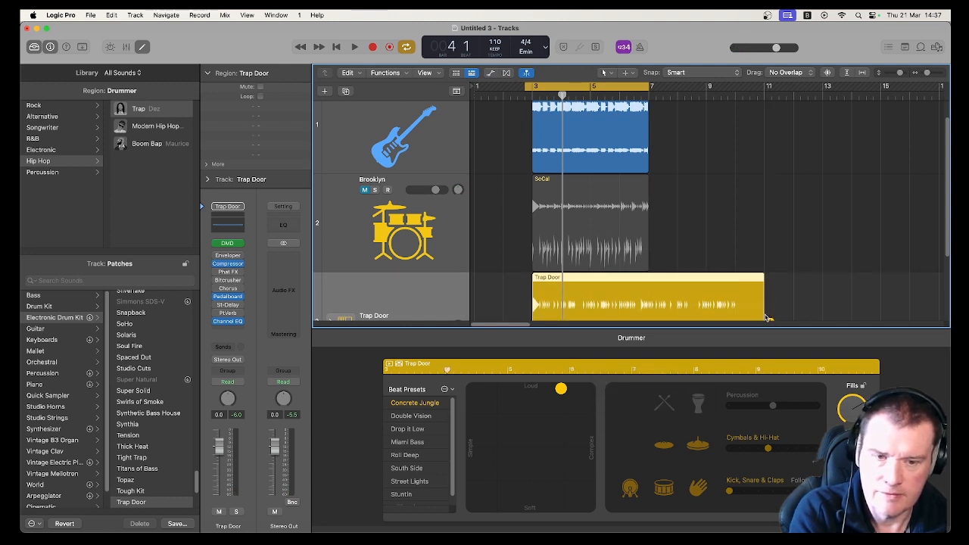
drag(763, 314, 708, 310)
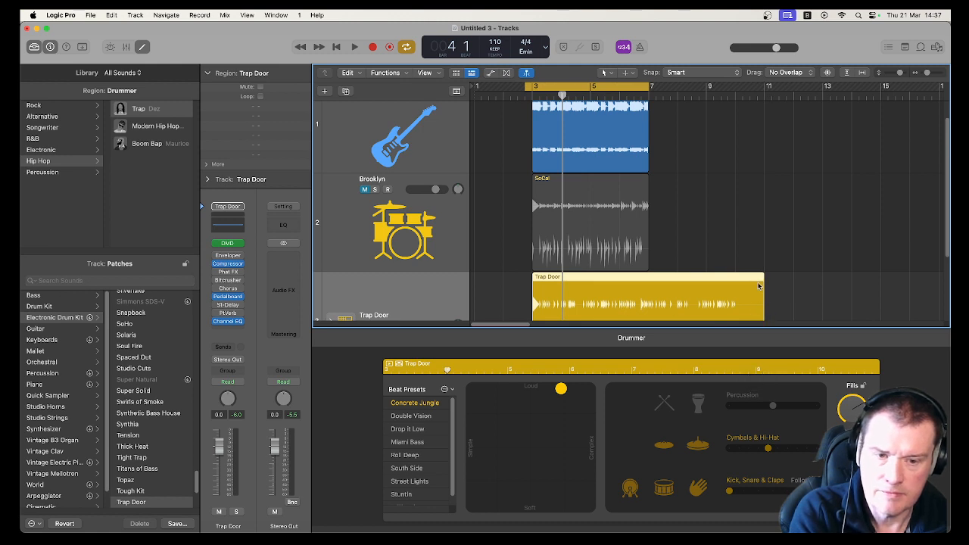
drag(759, 285, 647, 285)
key(space)
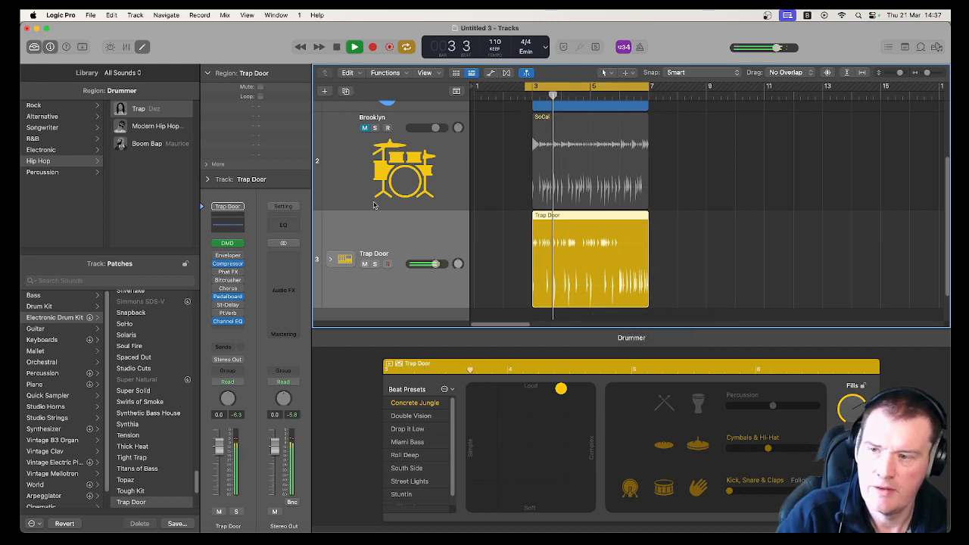
key(space)
- Switch the hip hop drummer to Modern Hip Hop and play the arrangement back
click(168, 130)
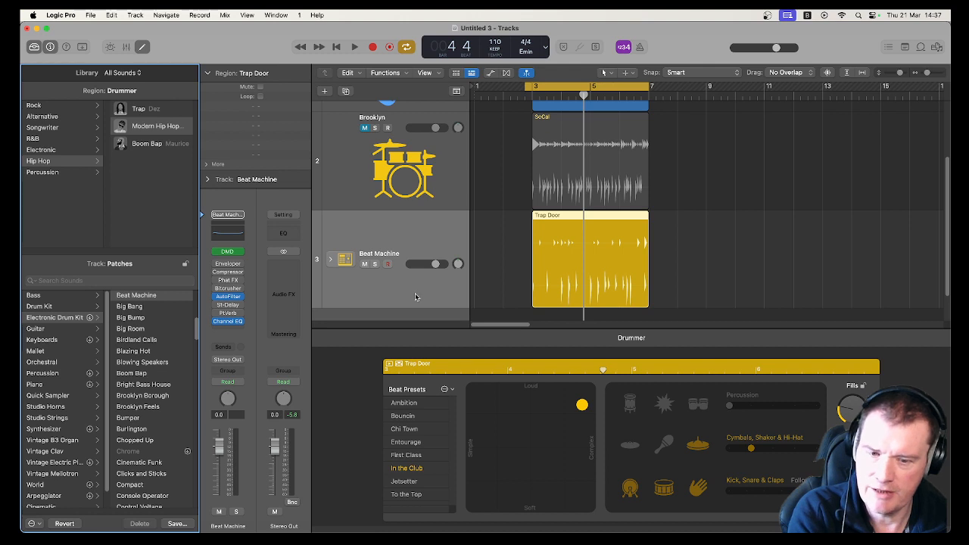
key(space)
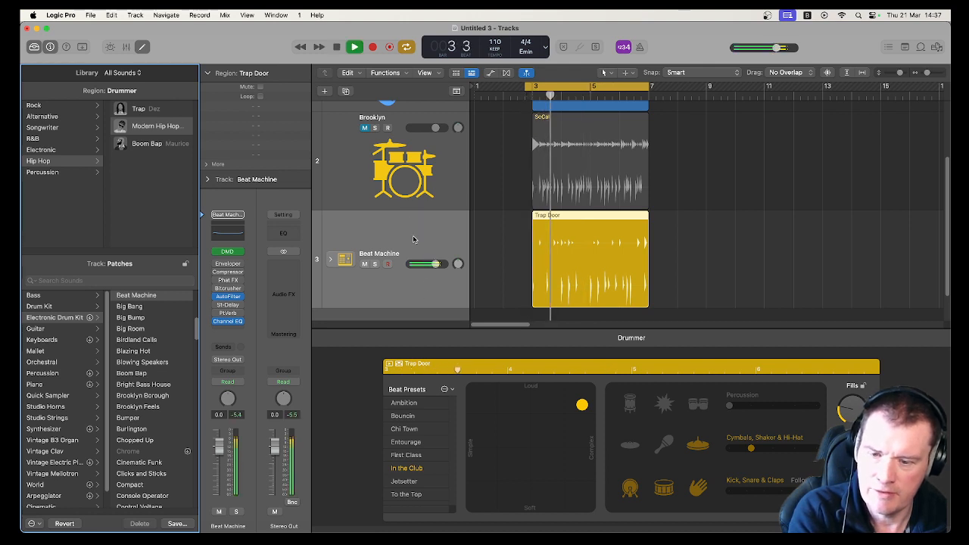
click(413, 240)
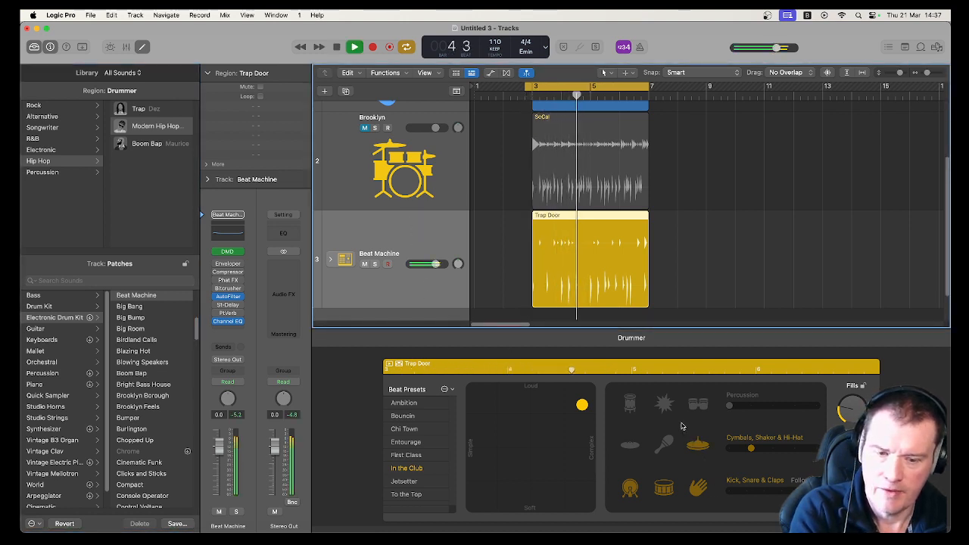
key(space)
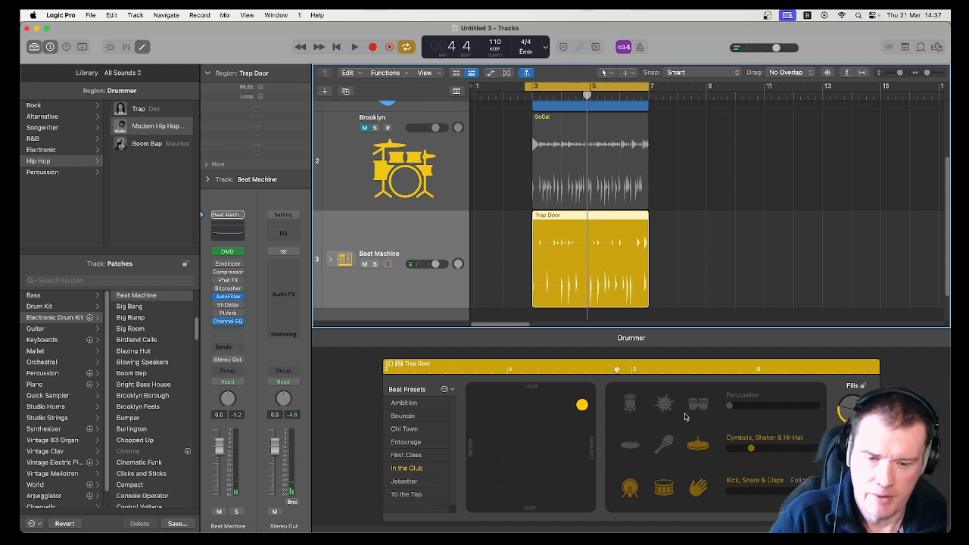
- Raise the hip hop drummer's cymbals and hi-hat complexity, enable the percussion congas, and play the beat back
click(774, 450)
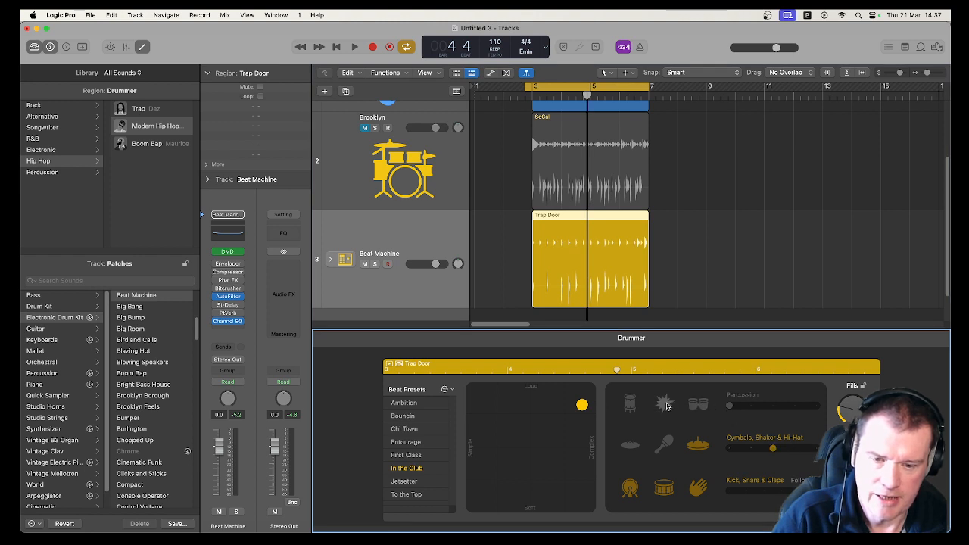
click(706, 406)
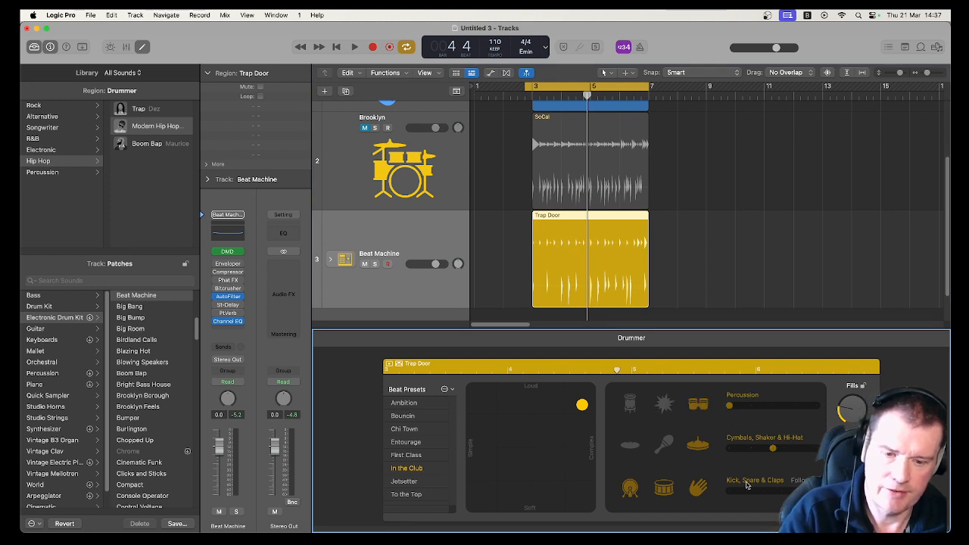
key(space)
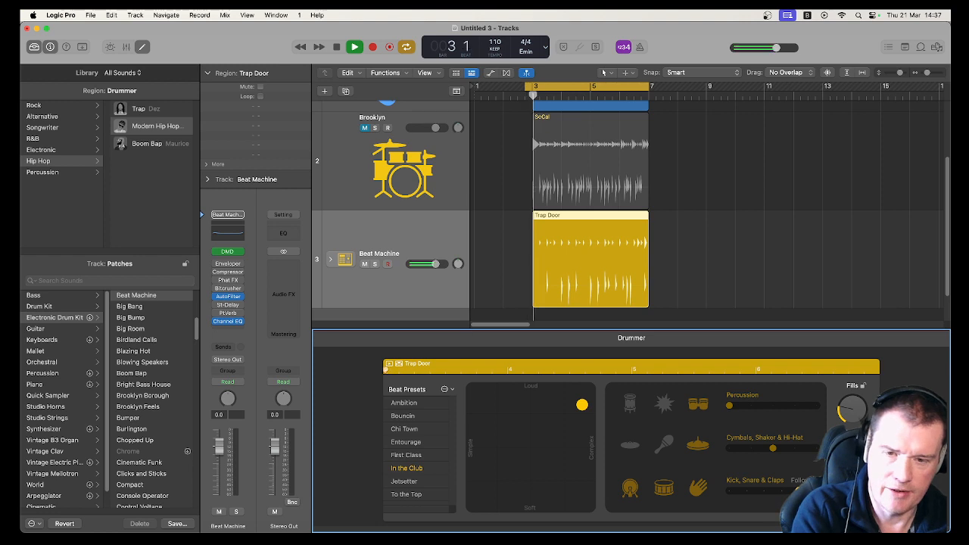
key(space)
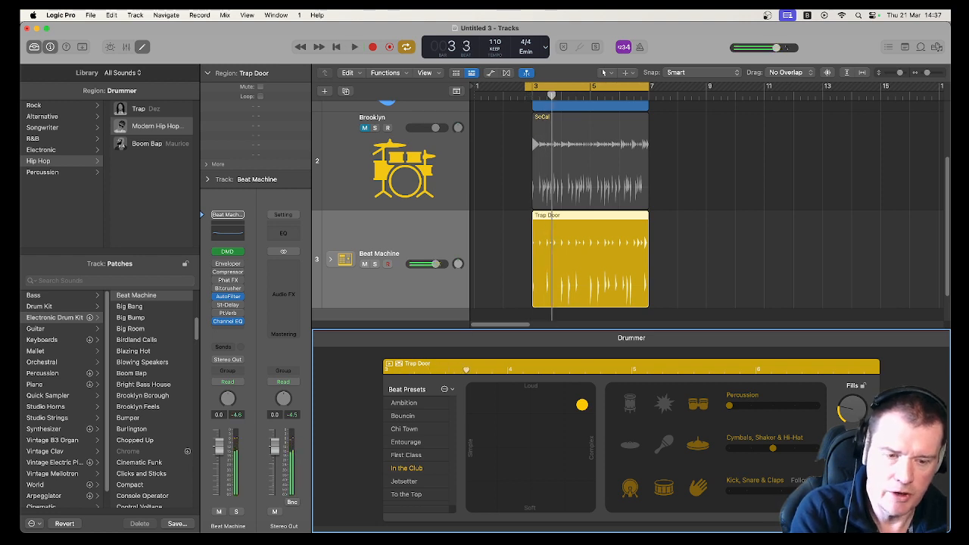
- Open the drummer's details, narrow one instrument's complexity range and raise Humanize, then audition the result
click(852, 506)
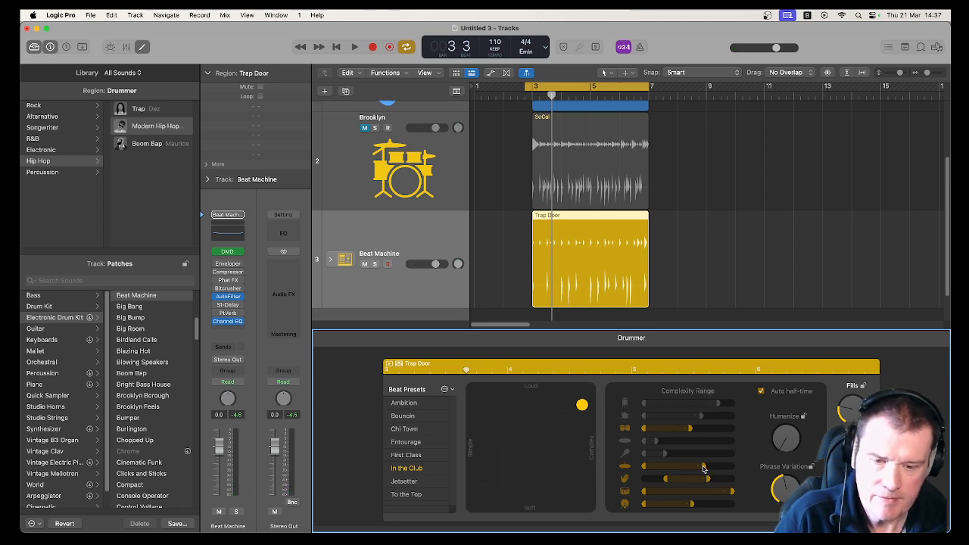
drag(702, 469, 675, 470)
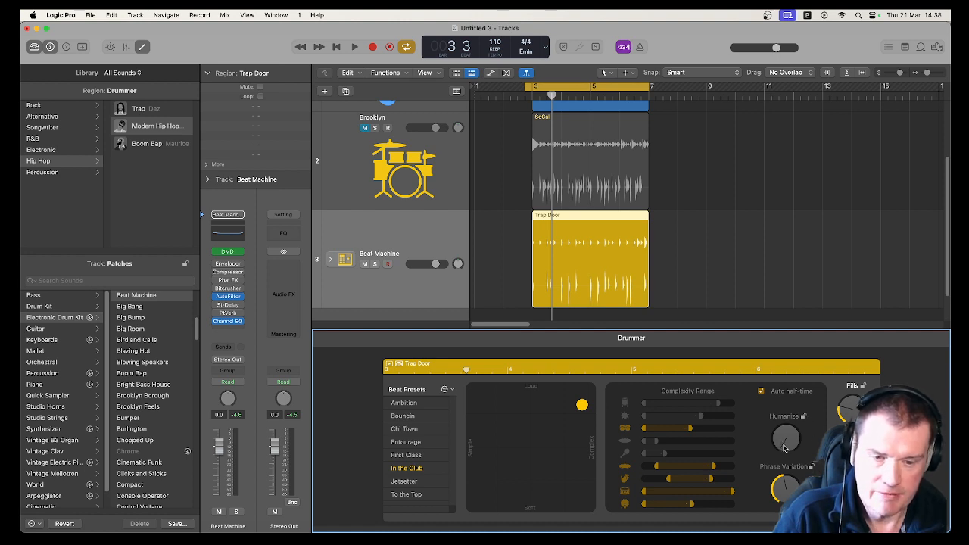
drag(783, 448, 777, 419)
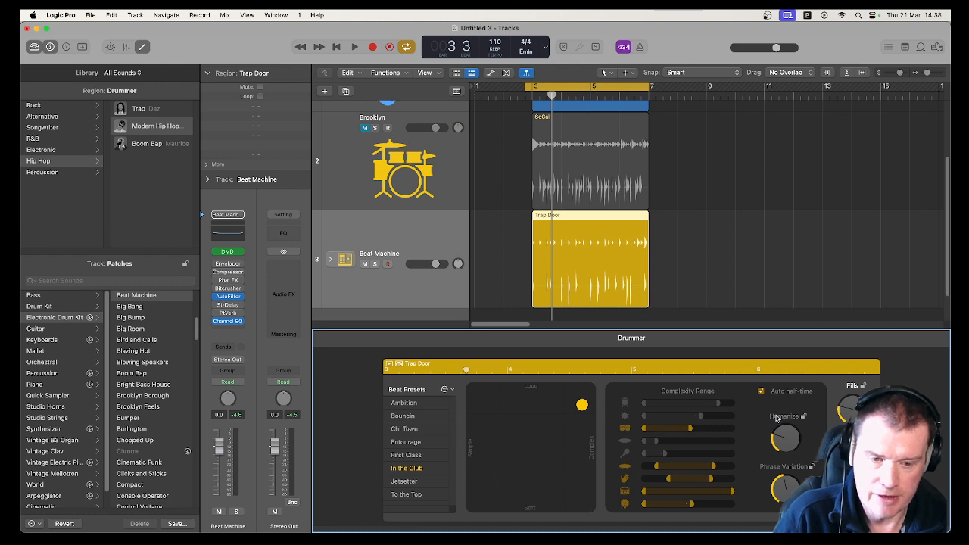
key(space)
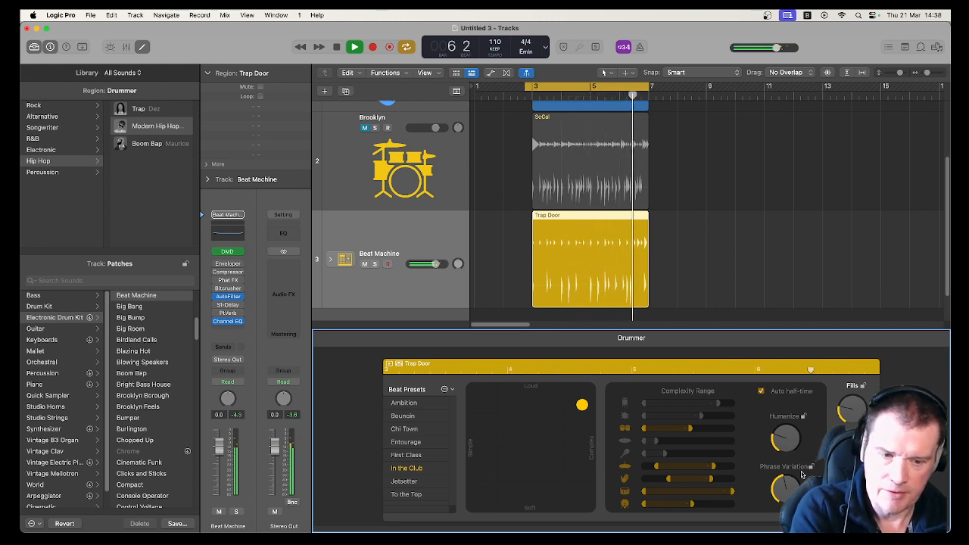
key(space)
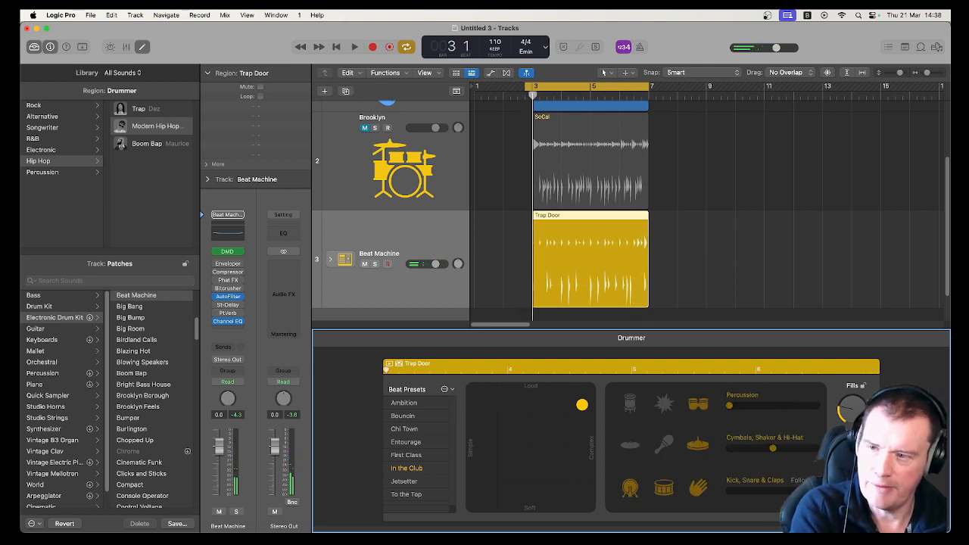
- Play the section again and switch the hip hop drummer to the Chi Town beat preset
key(space)
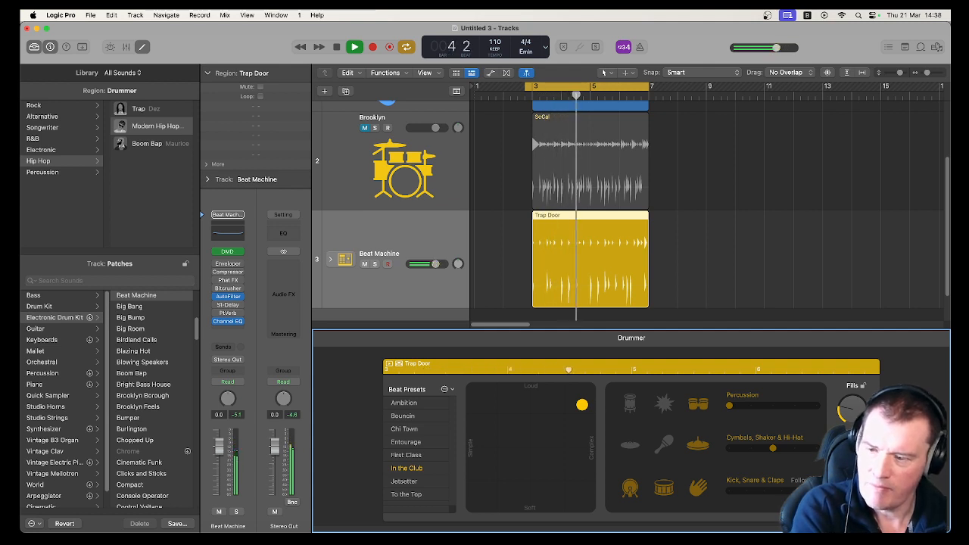
key(space)
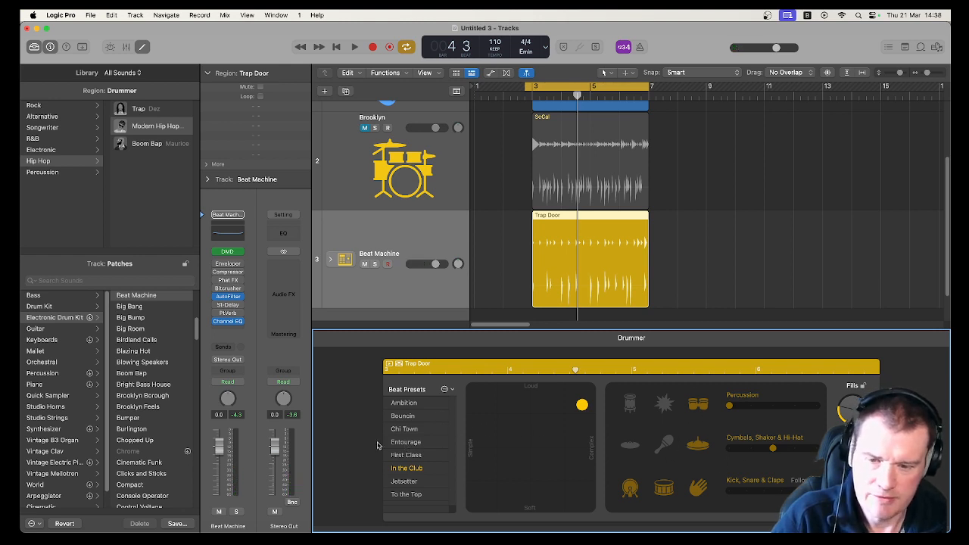
click(404, 428)
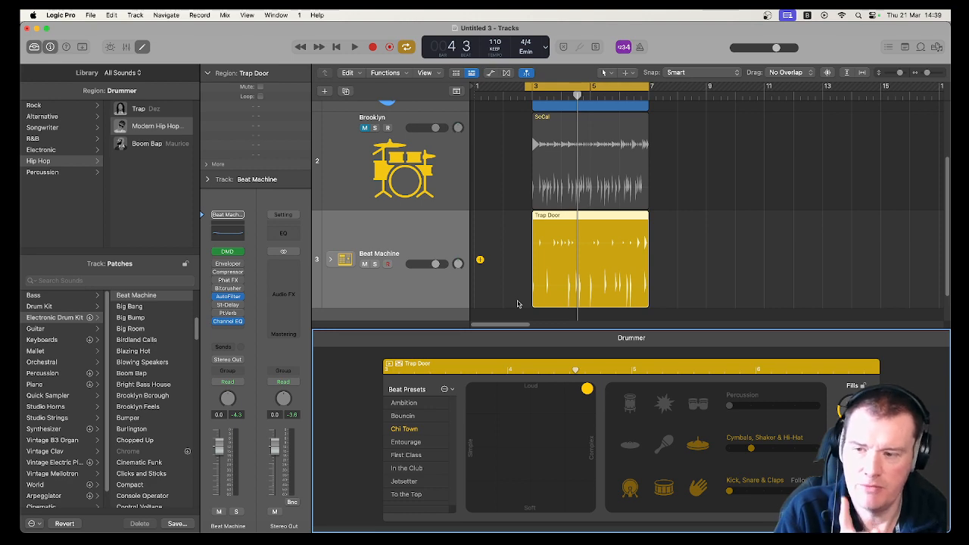
- Convert the Trap Door drummer region to a MIDI region and enlarge its Piano Roll editor
click(34, 47)
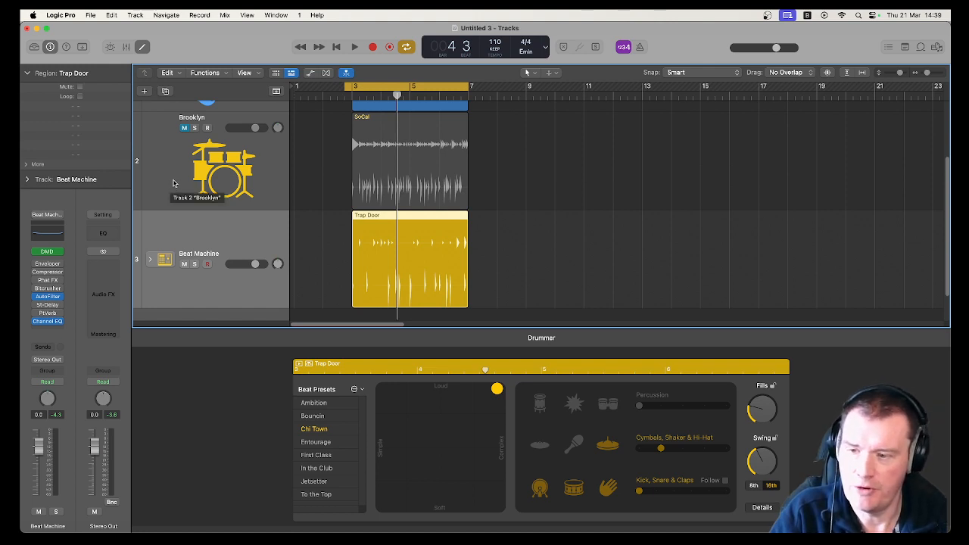
right_click(407, 260)
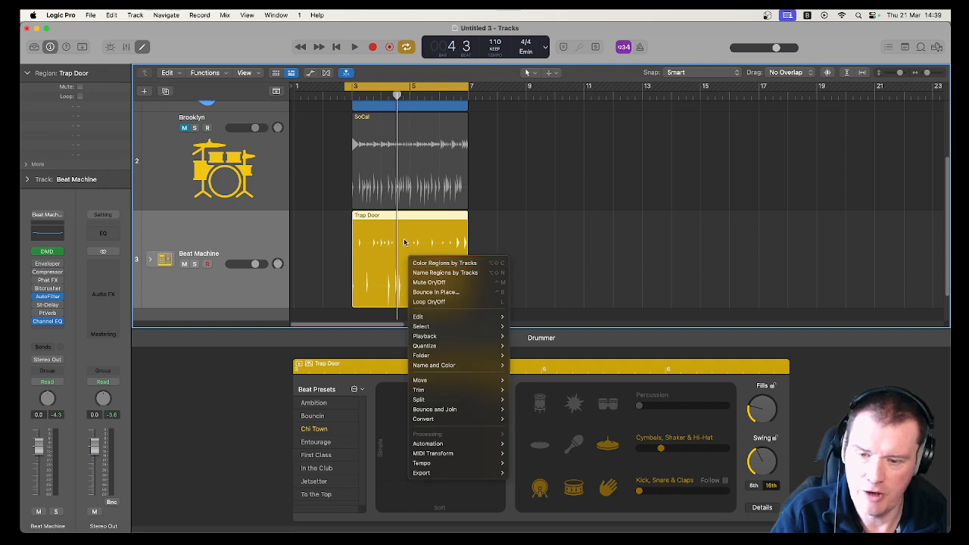
mouse_move(492, 418)
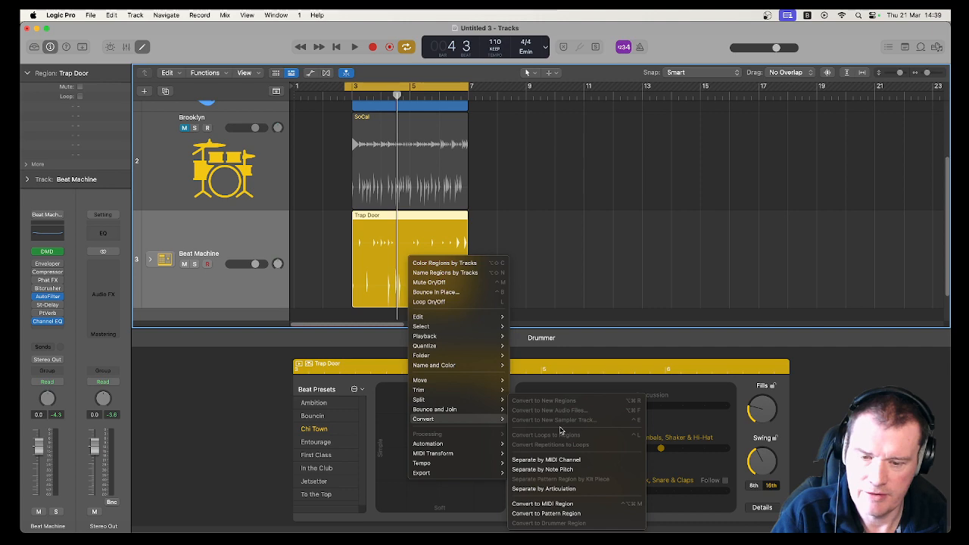
click(553, 505)
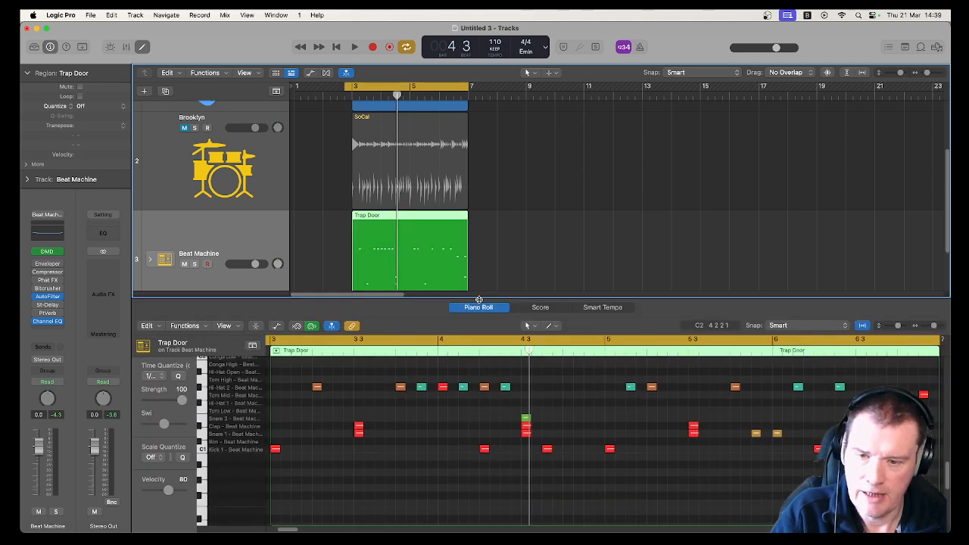
drag(478, 298, 478, 337)
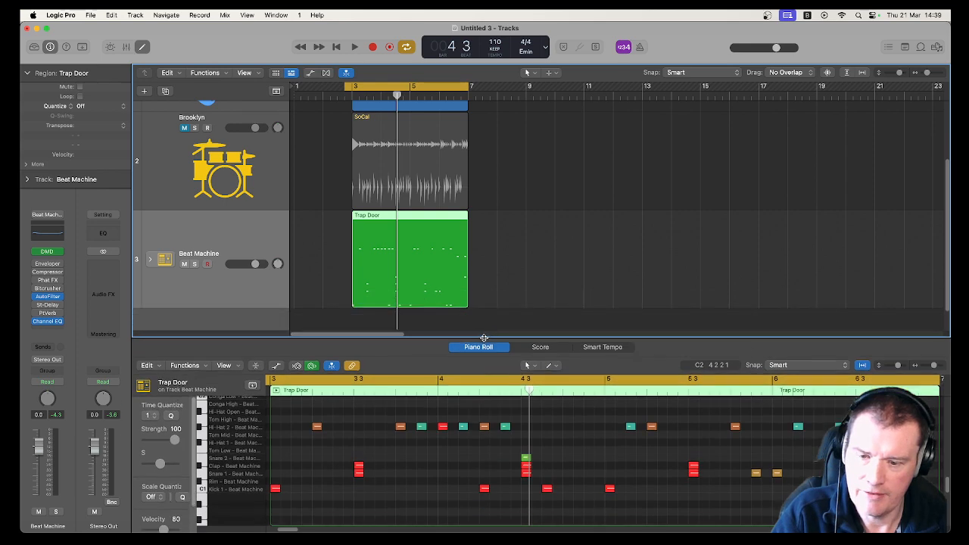
- Copy the bar 3 snare hit to earlier sixteenth positions and play the new groove
key(space)
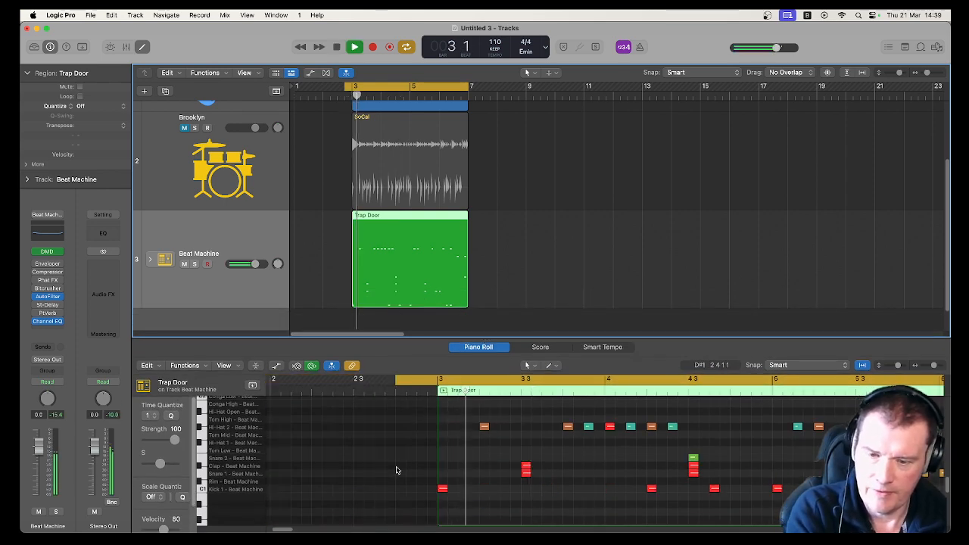
key(space)
click(525, 466)
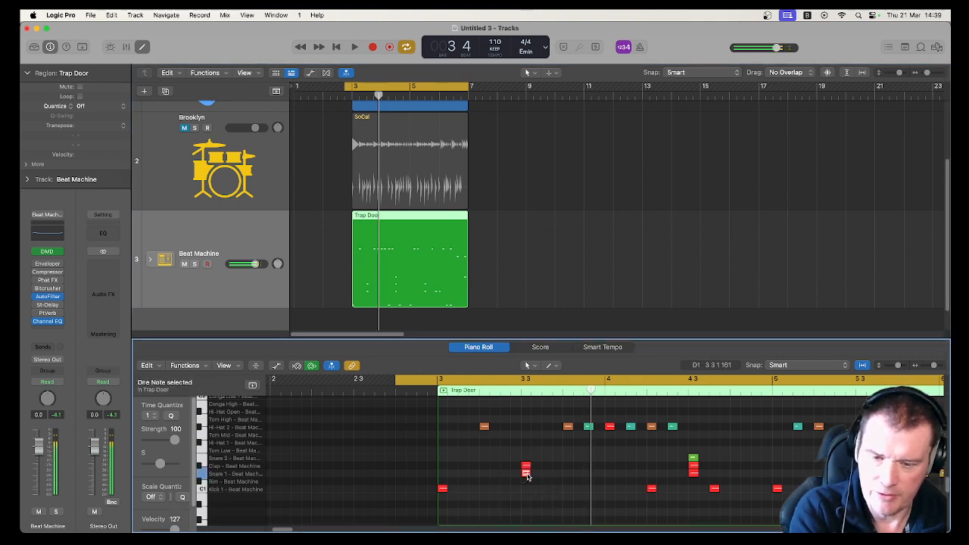
drag(527, 470, 486, 475)
key(space)
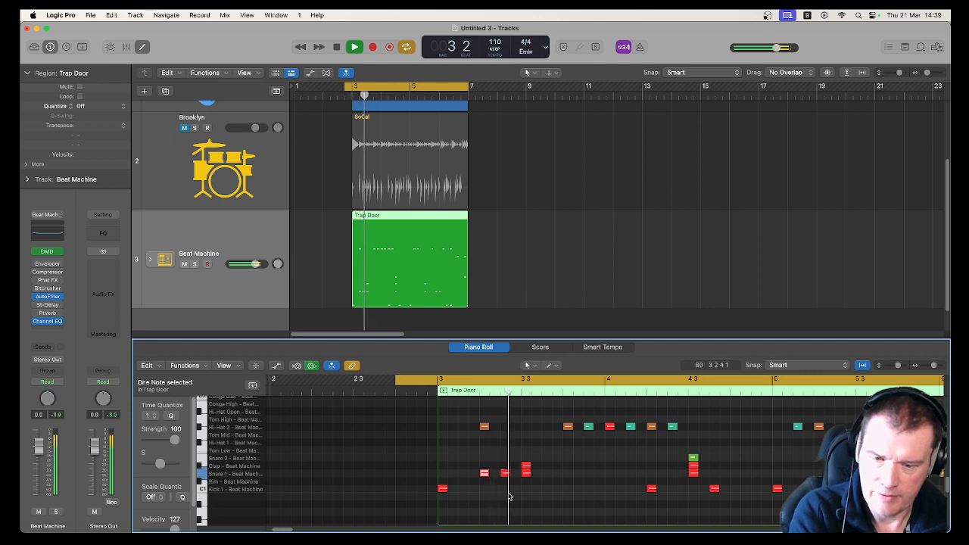
key(space)
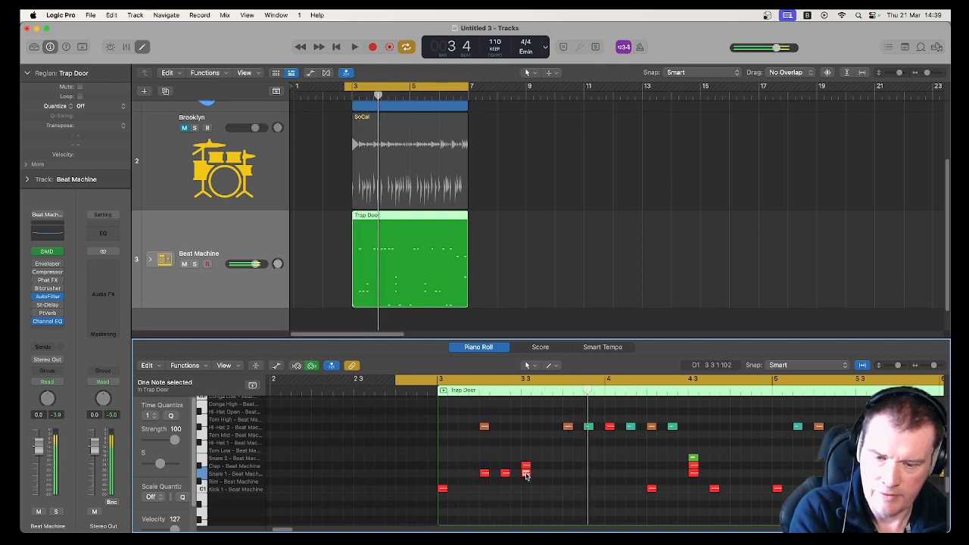
- Copy the snare hit to two later sixteenth positions in bar 3, auditioning each change
right_click(537, 474)
click(540, 475)
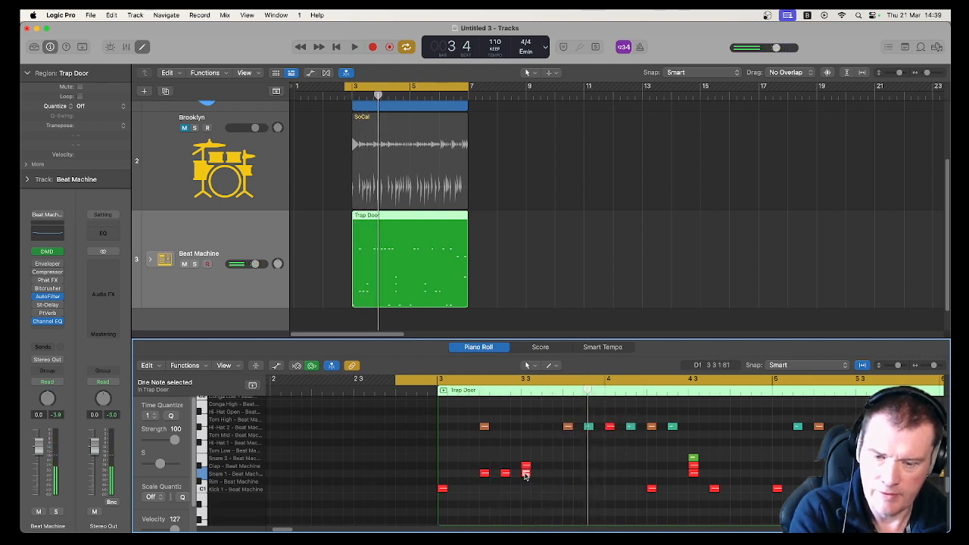
drag(526, 476, 547, 475)
key(space)
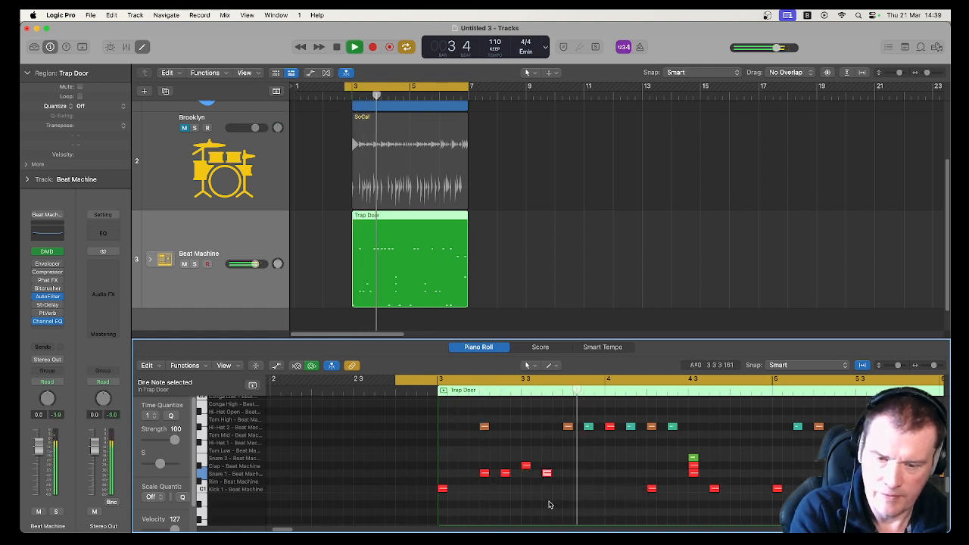
key(space)
drag(547, 475, 569, 474)
key(space)
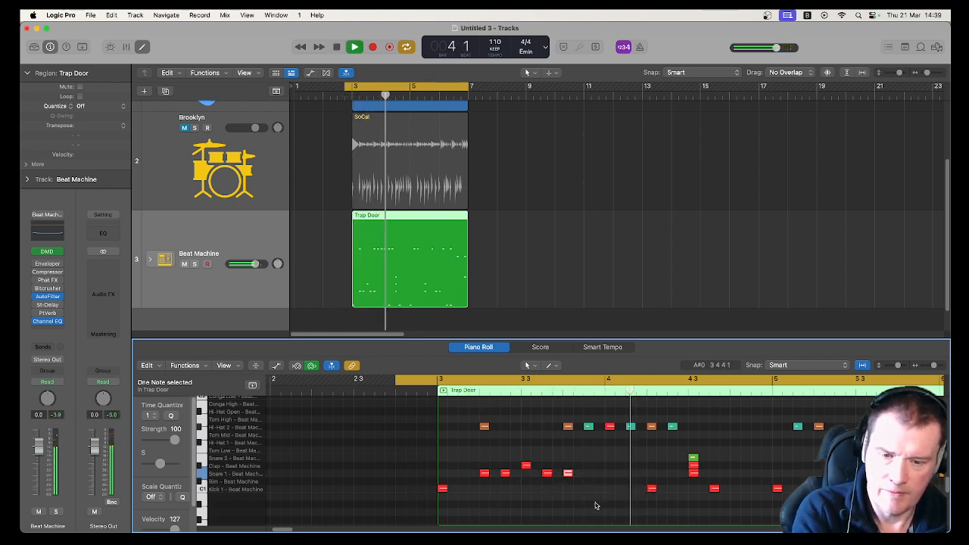
scroll(619, 486, down, 2)
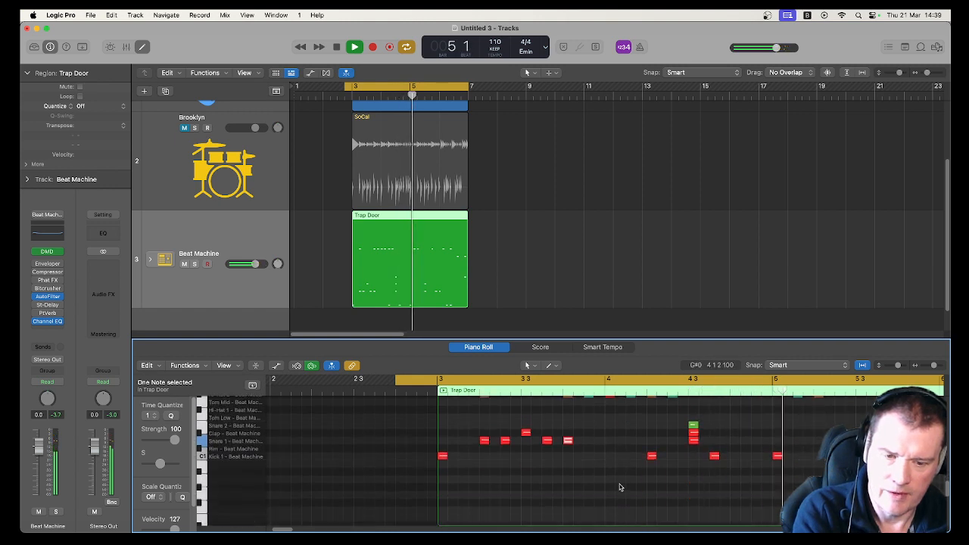
key(space)
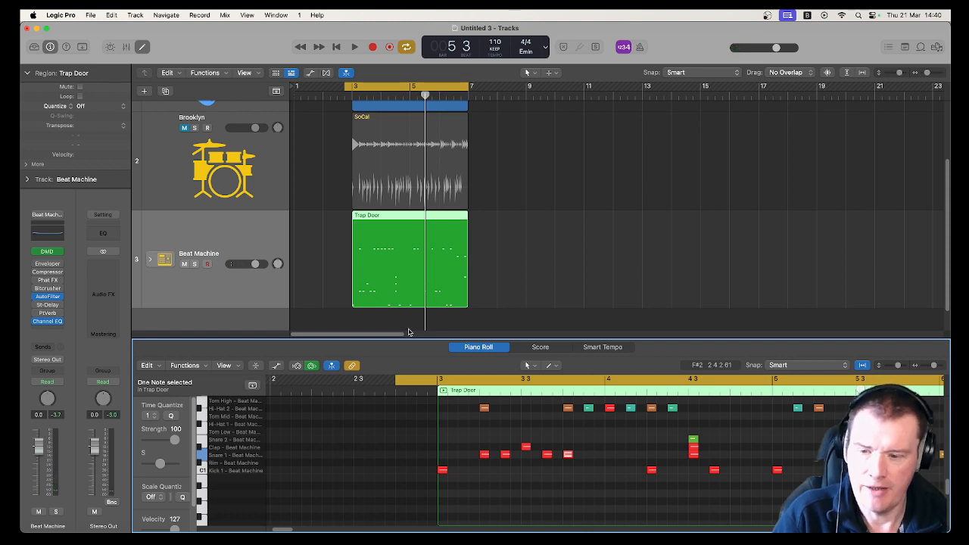
scroll(553, 490, up, 5)
scroll(550, 487, down, 5)
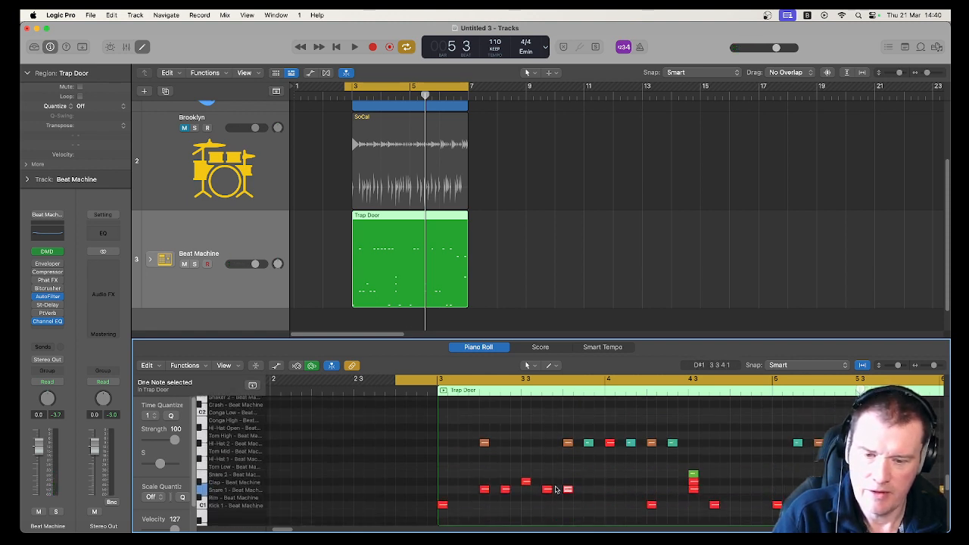
click(554, 455)
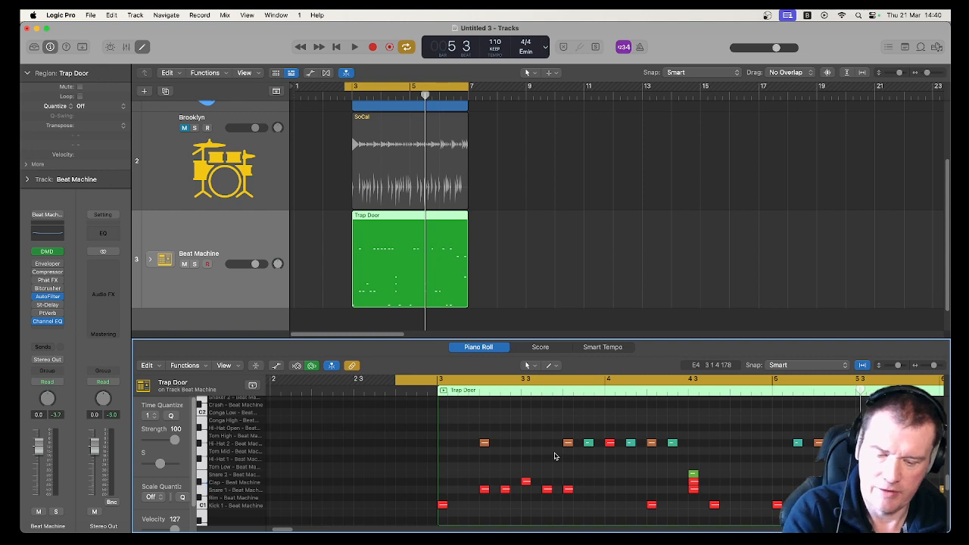
- Lower the velocity of the first added snare note in bar 3 to 26, auditioning along the way
scroll(554, 456, right, 5)
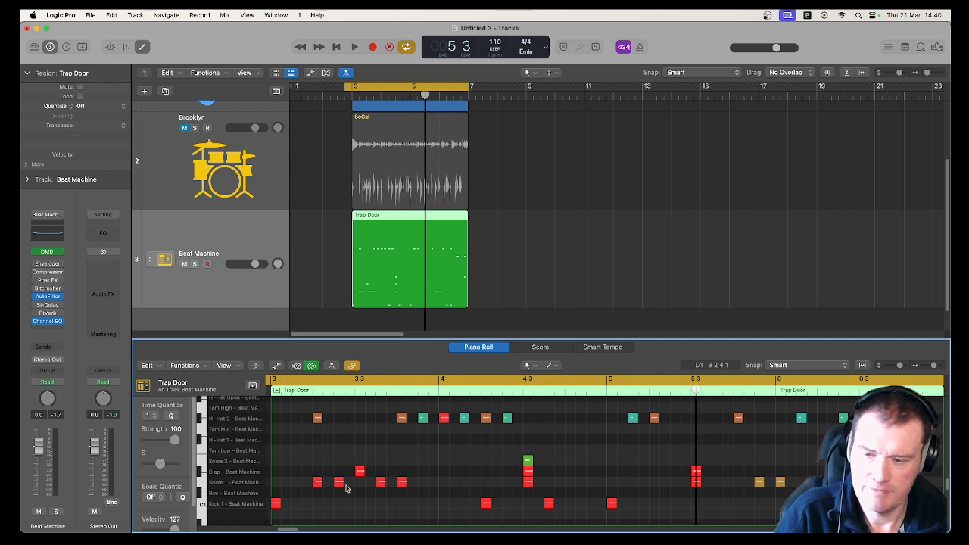
drag(293, 460, 327, 506)
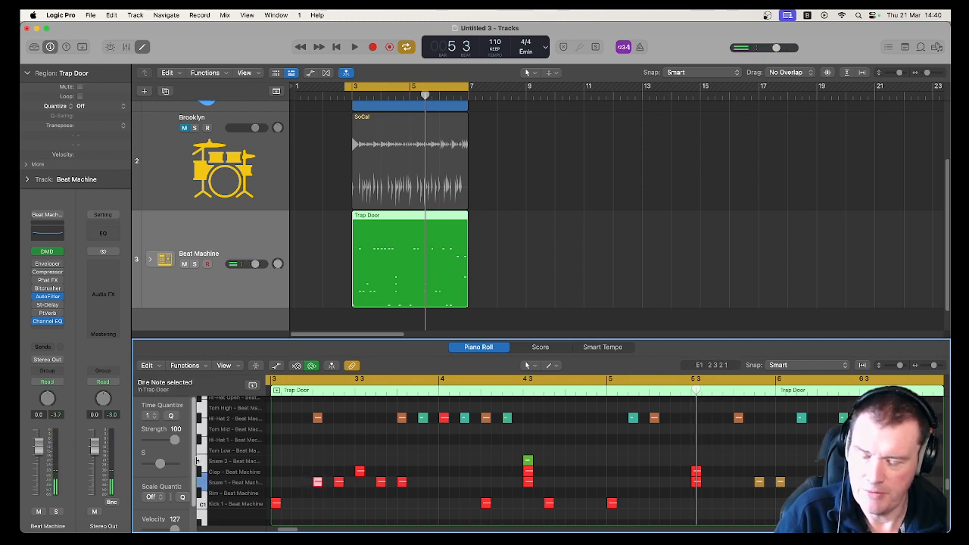
scroll(193, 488, down, 1)
drag(177, 517, 159, 517)
key(space)
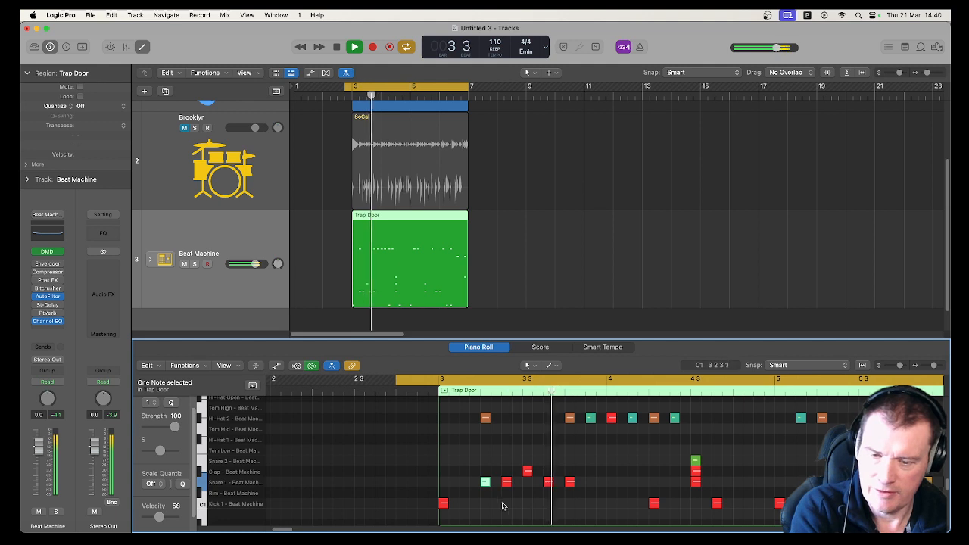
click(345, 505)
key(space)
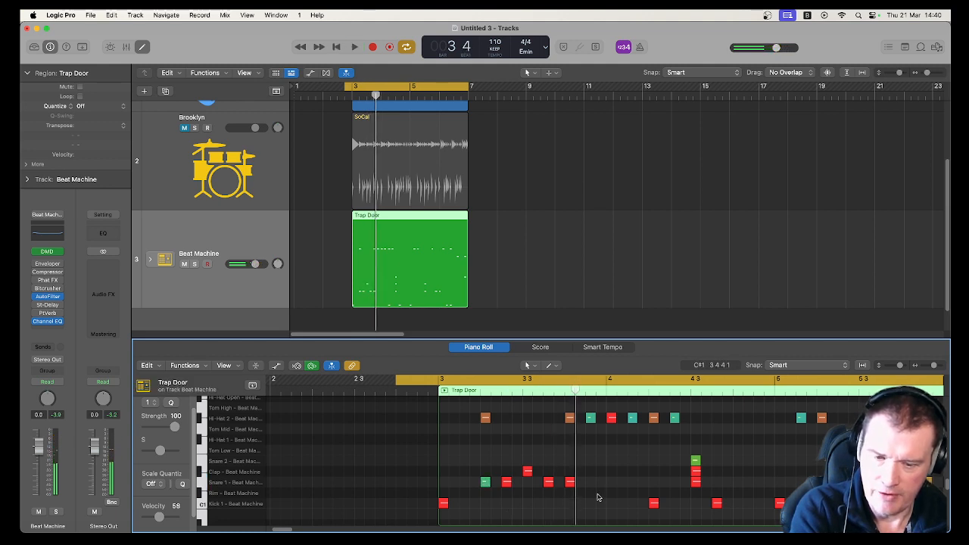
click(485, 482)
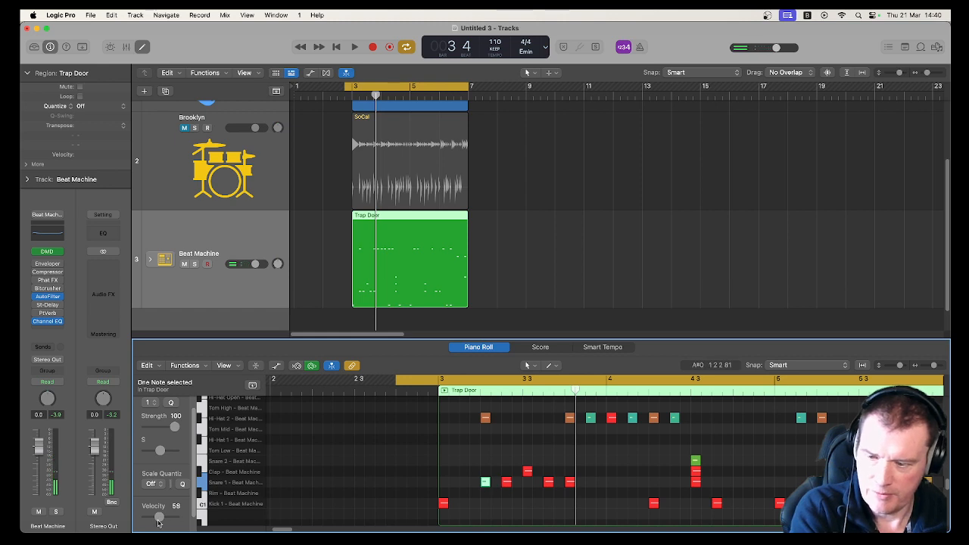
drag(160, 518, 147, 518)
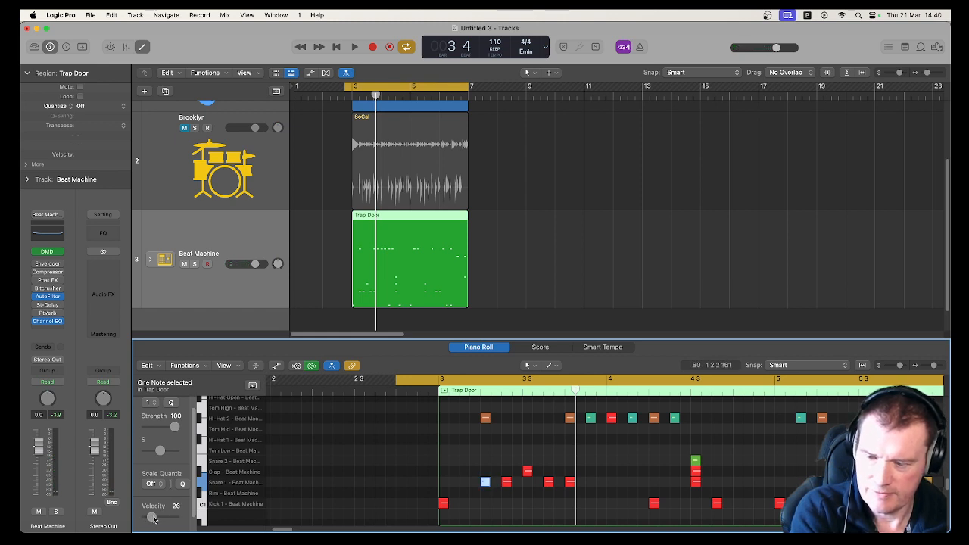
- Copy a snare hit to an earlier sixteenth in bar 3 at velocity 54, and set the following snare note's velocity to 80
drag(508, 483, 498, 485)
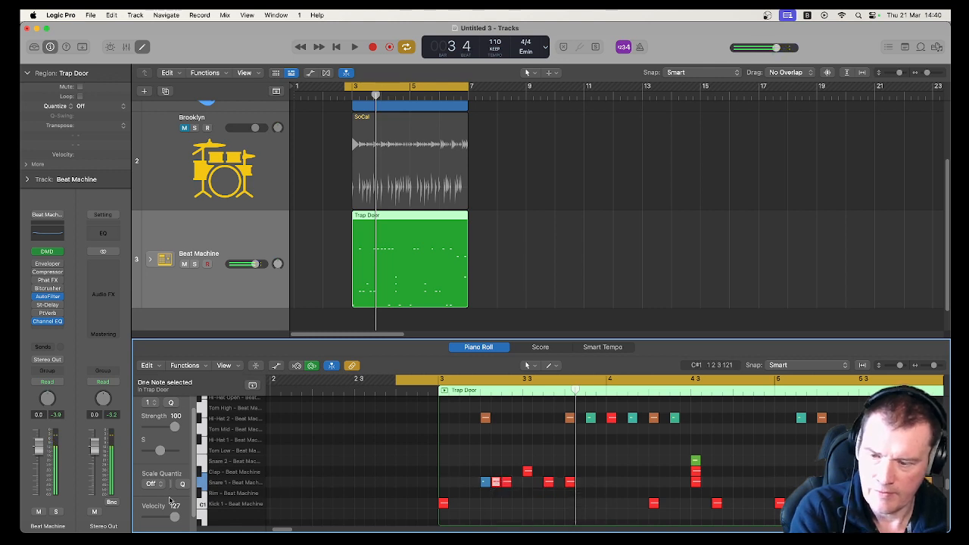
drag(175, 516, 157, 521)
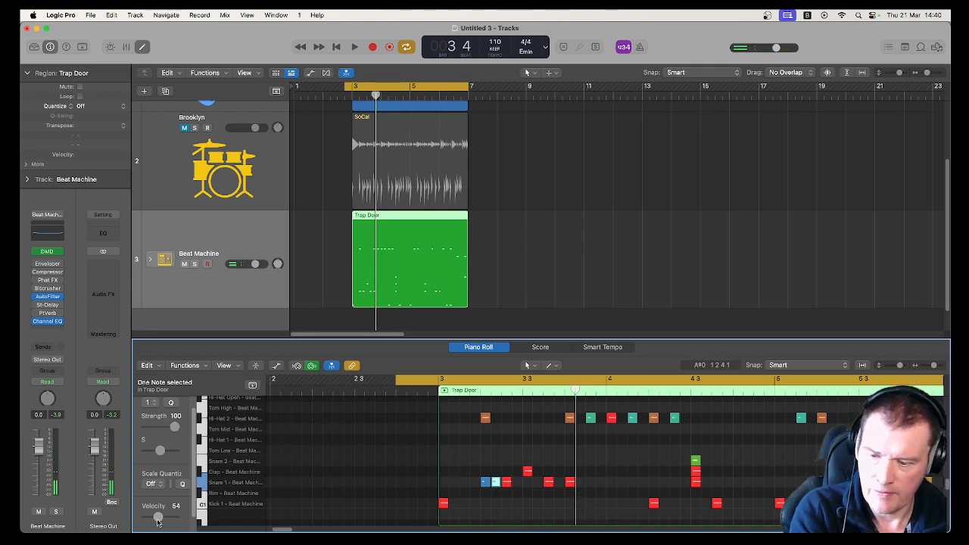
click(509, 484)
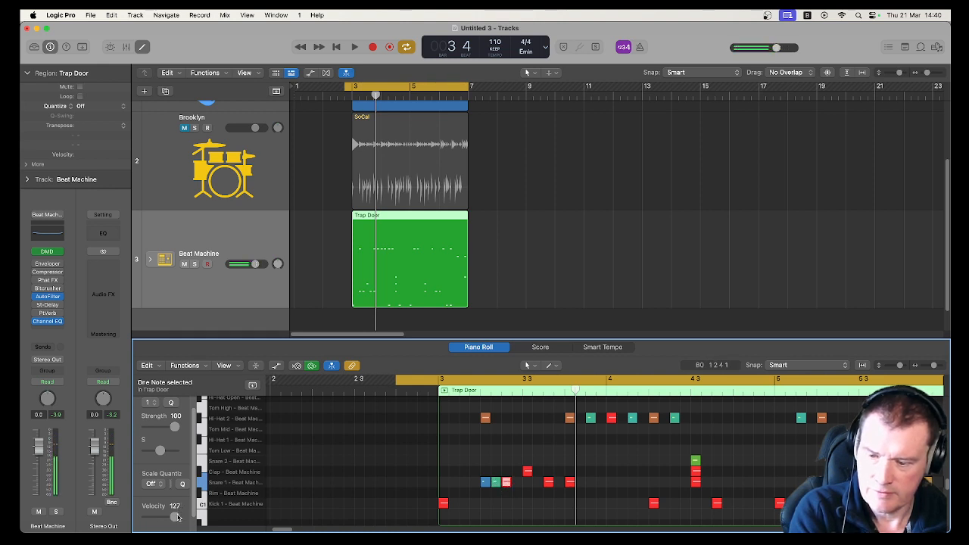
drag(176, 516, 166, 518)
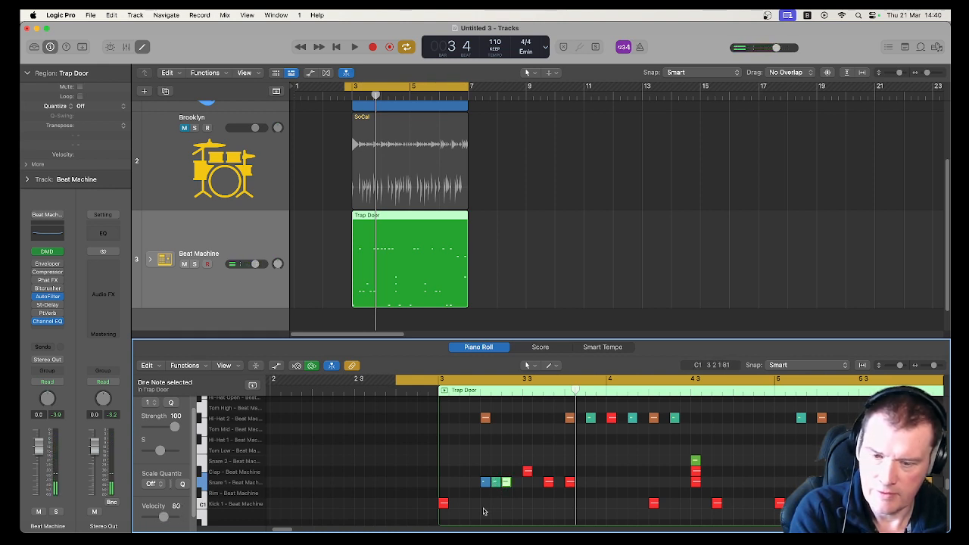
- Copy another snare hit to the next sixteenth with velocity 110 and play back the snare roll
drag(507, 487, 516, 487)
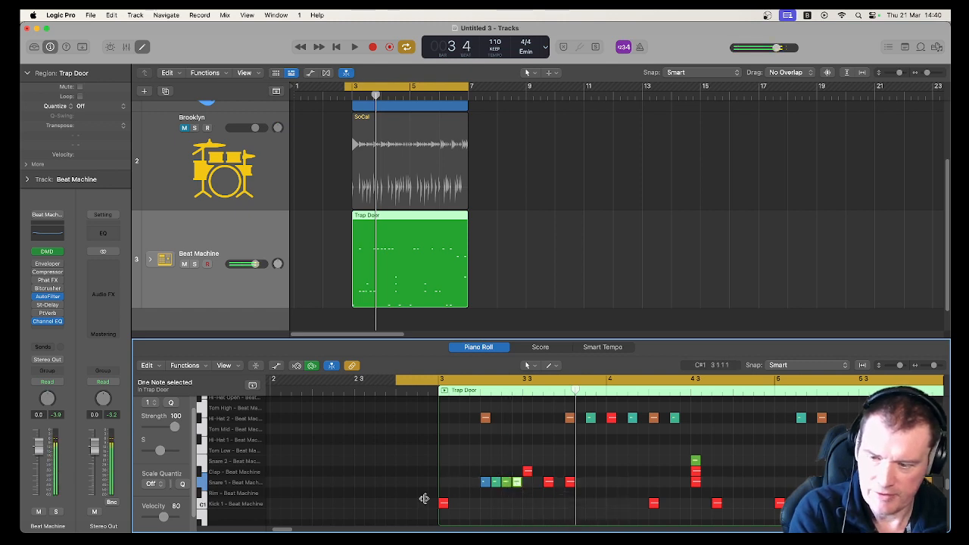
drag(166, 517, 173, 520)
key(space)
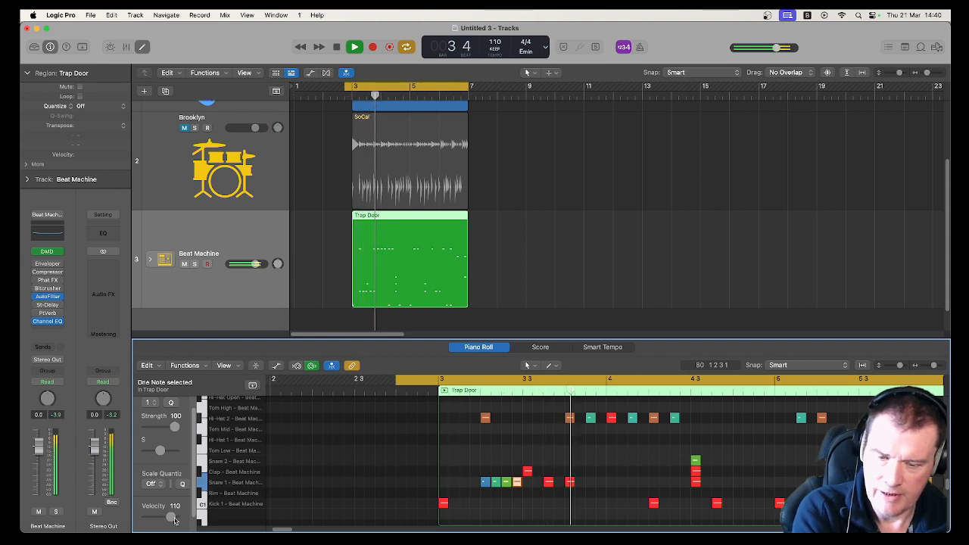
key(space)
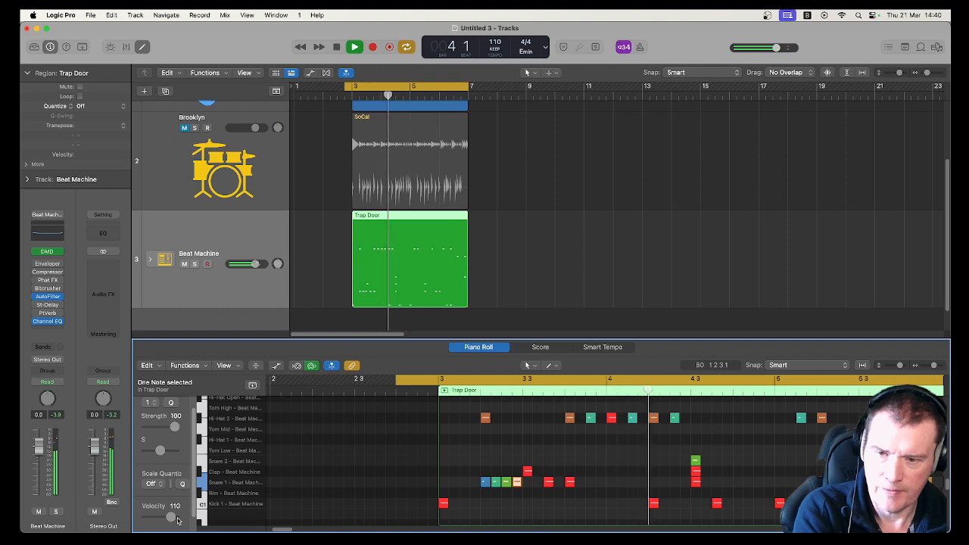
key(space)
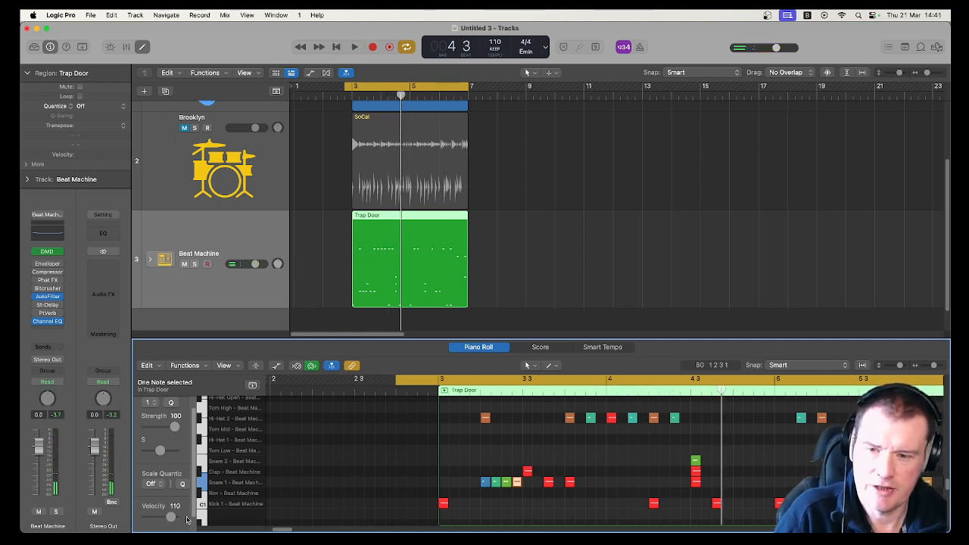
- Mute the Beat Machine track and unmute the Brooklyn drummer track
click(184, 263)
click(170, 173)
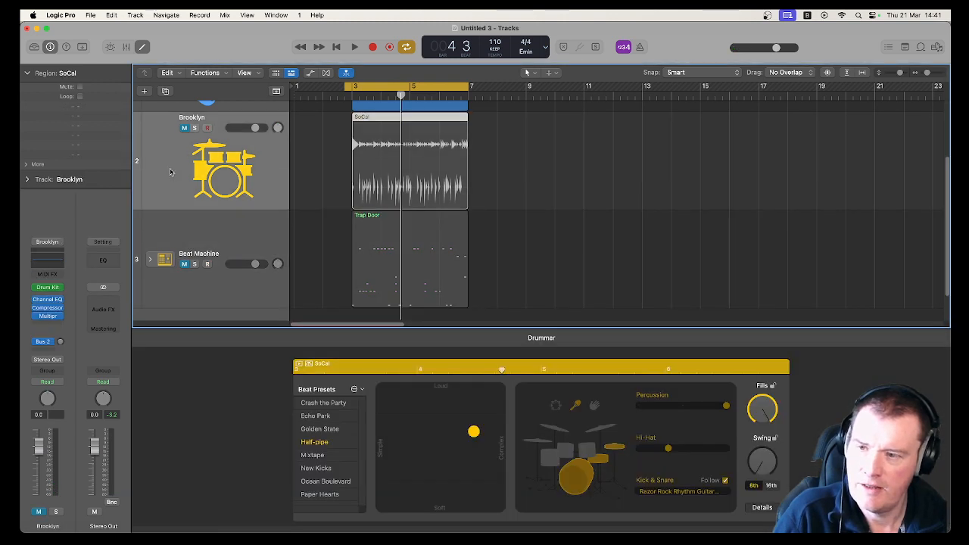
click(184, 128)
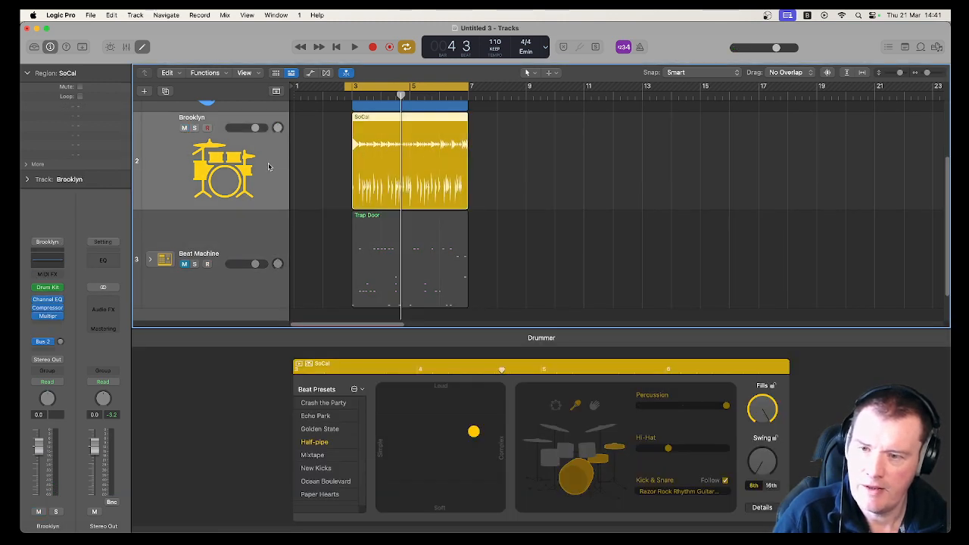
- Convert the SoCal drummer region to a MIDI region
right_click(422, 162)
mouse_move(501, 322)
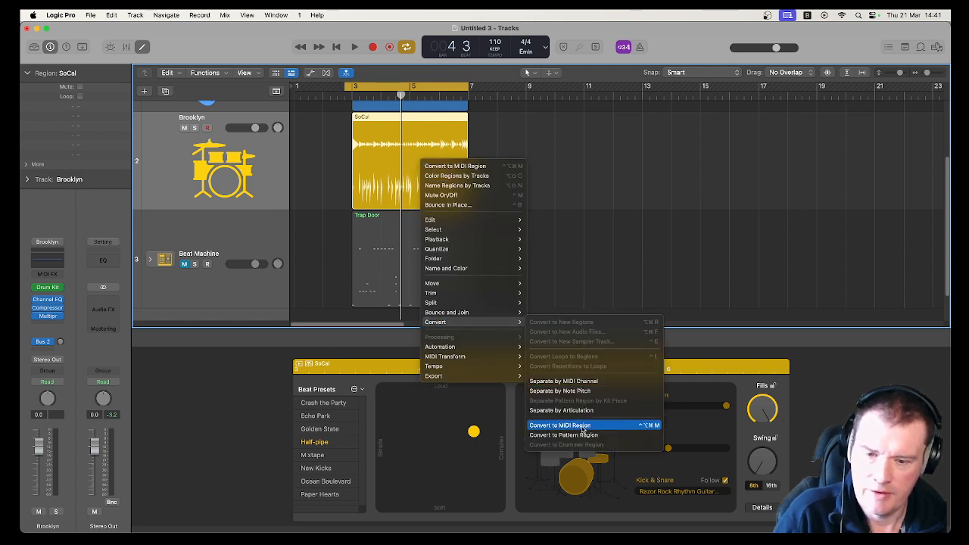
click(583, 431)
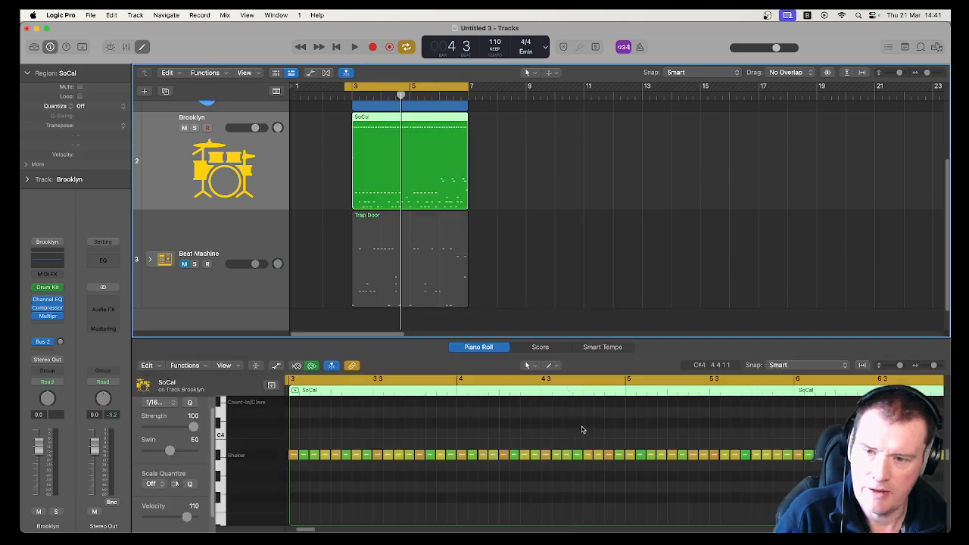
- Examine the SoCal region's notes in the Piano Roll, zooming to fit and selecting groups of notes
scroll(342, 433, up, 5)
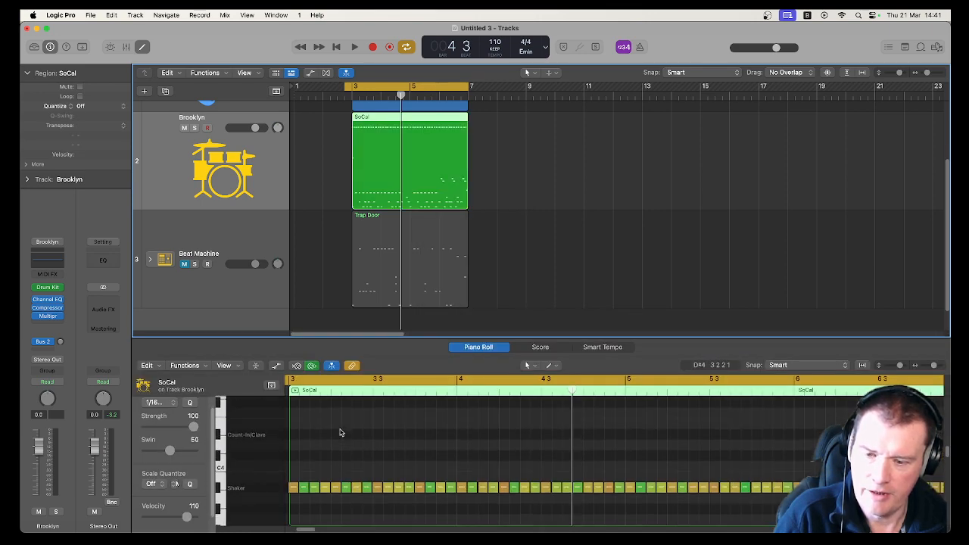
scroll(342, 433, down, 3)
click(408, 472)
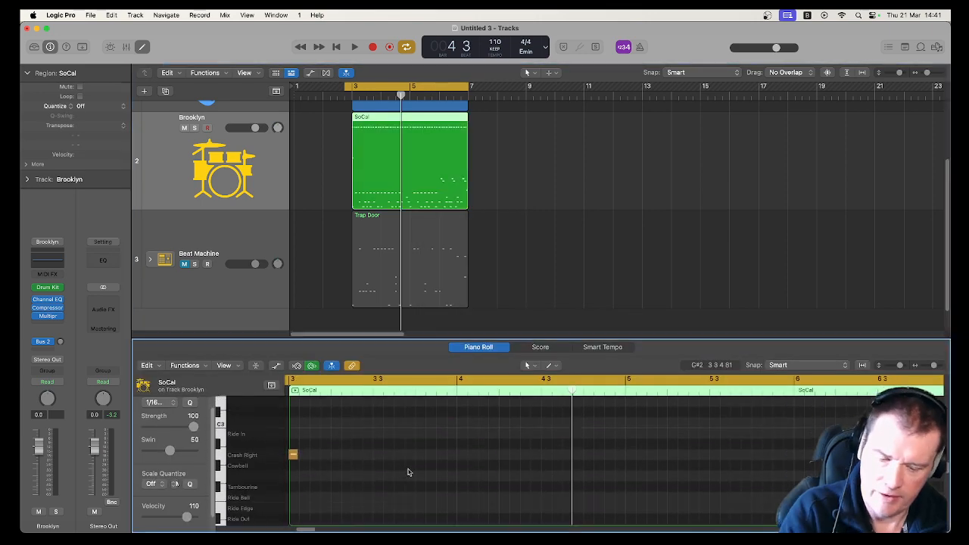
key(z)
drag(412, 481, 476, 505)
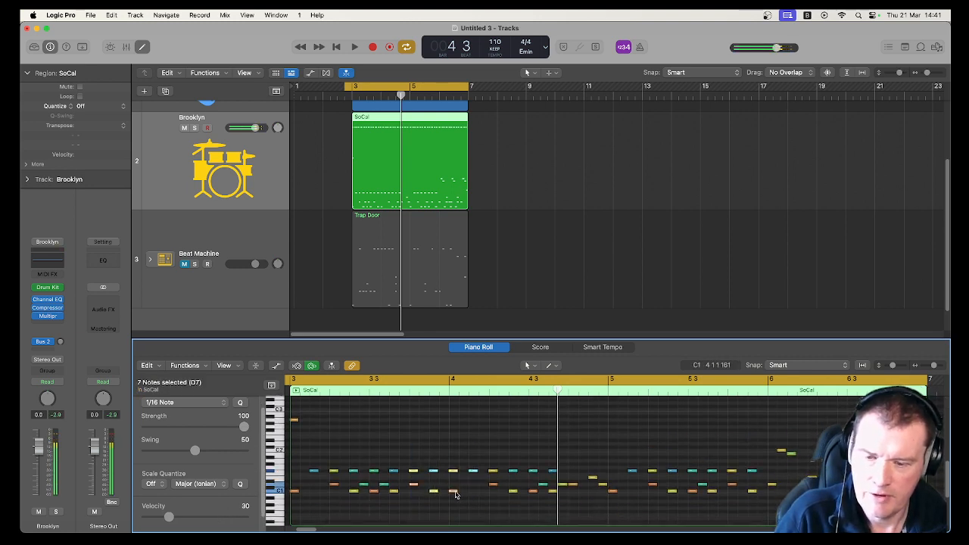
scroll(450, 454, up, 3)
drag(404, 444, 453, 491)
scroll(451, 488, down, 4)
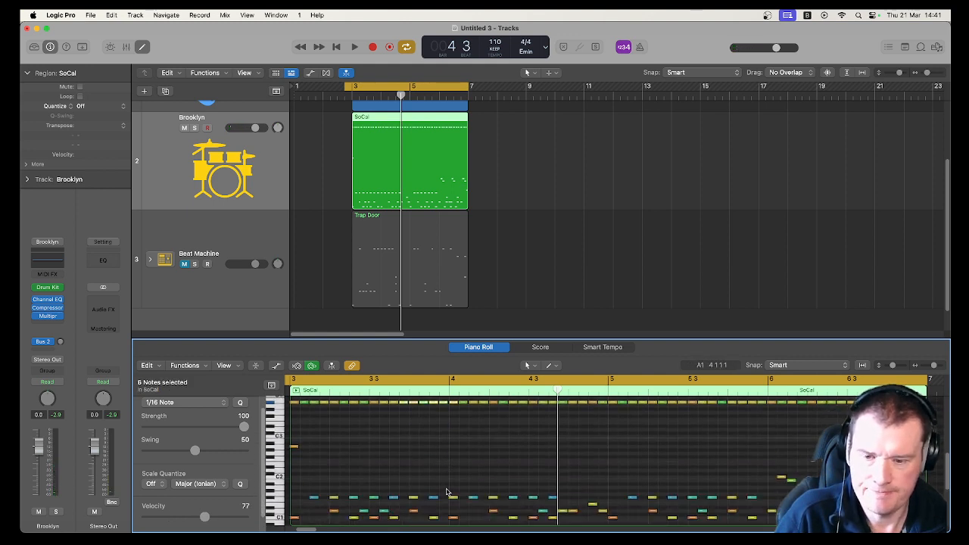
scroll(447, 492, up, 1)
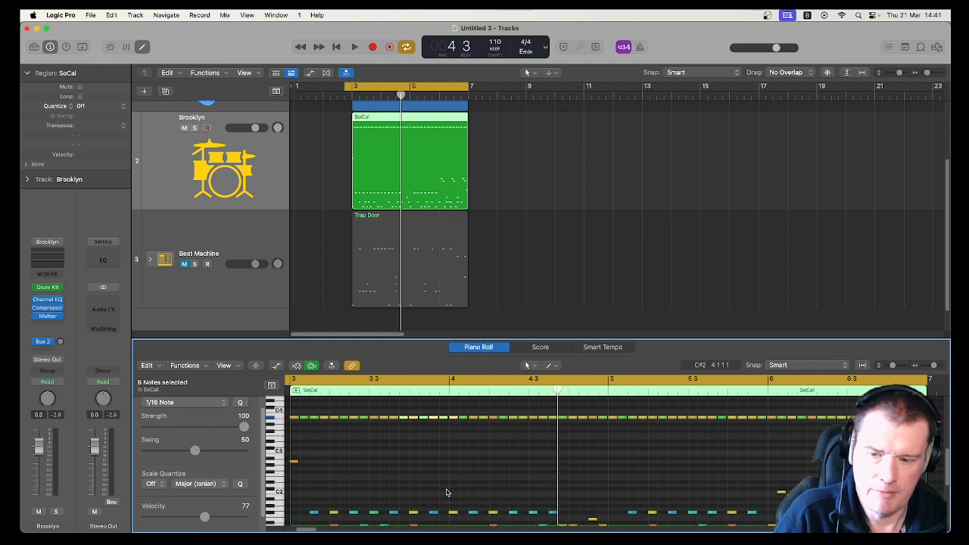